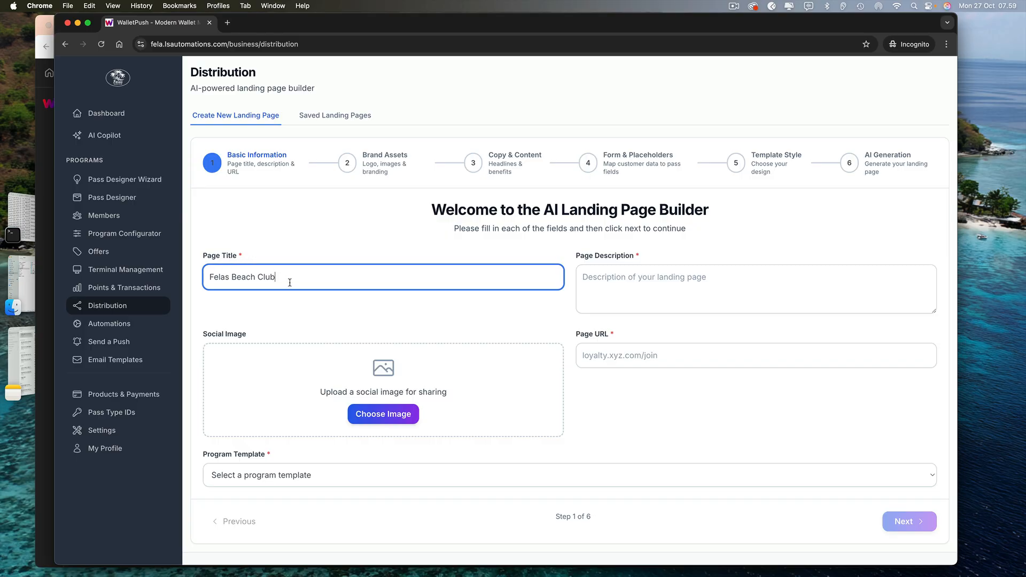
Enter 'Welcome to Felas beach club rewards program' as the landing page description
{"action": "left_click", "coordinate": [605, 280]}
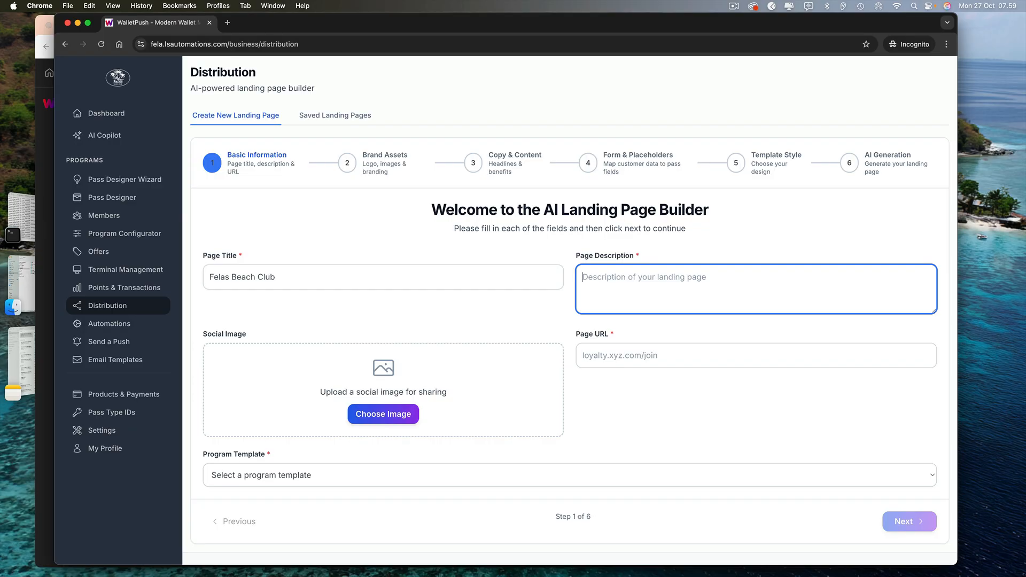
{"action": "type", "text": "Welcome to "}
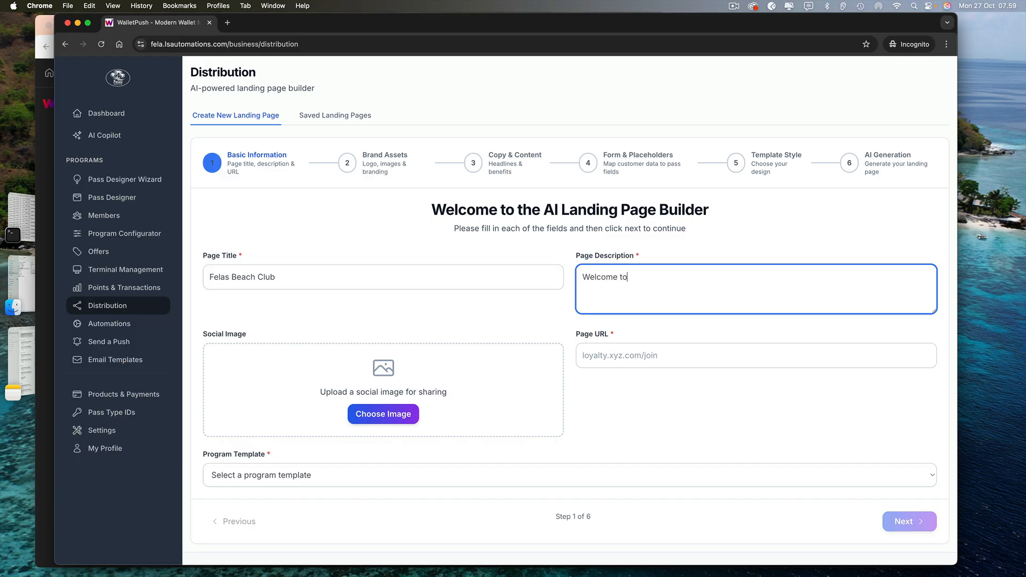
{"action": "type", "text": "Felas beach club reward"}
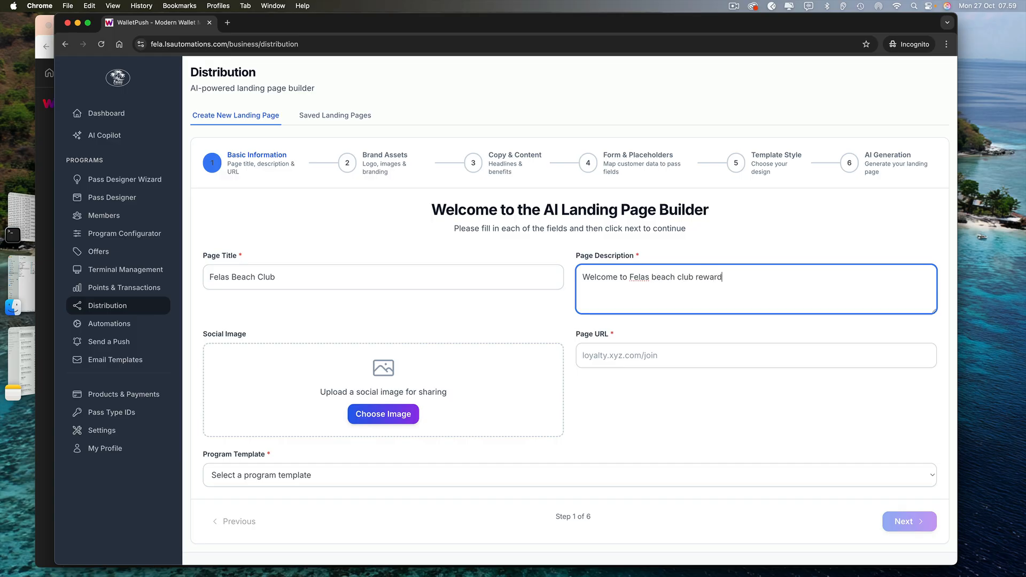
{"action": "type", "text": "s program"}
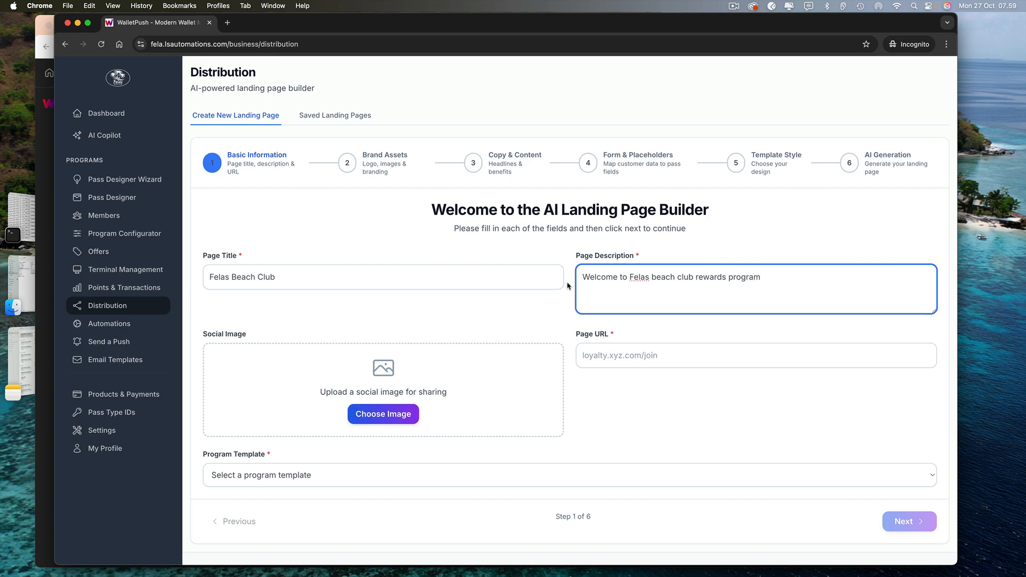
{"action": "left_click", "coordinate": [400, 419]}
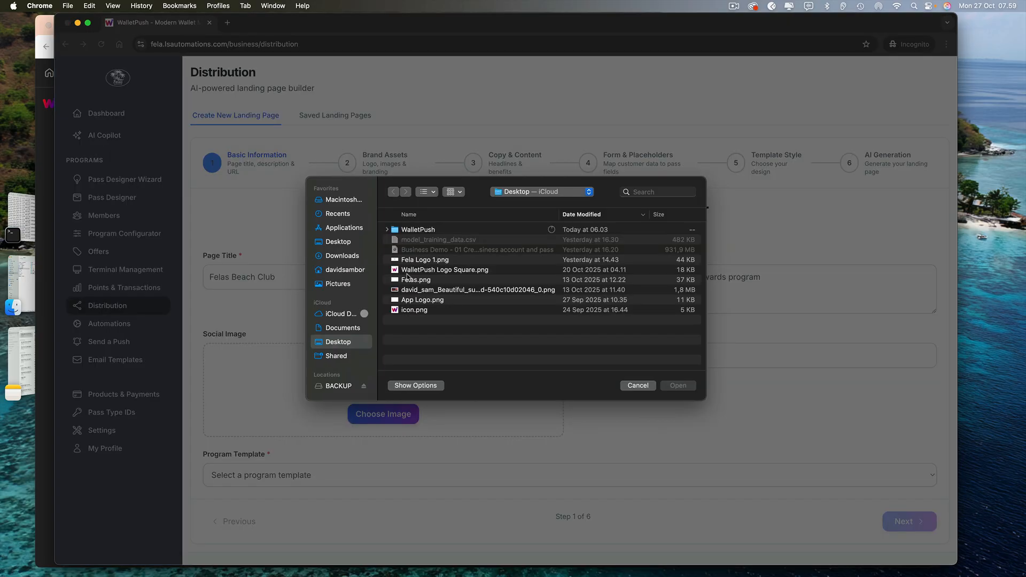
Use the sunset beach club photo as the social sharing image
{"action": "left_click", "coordinate": [417, 289]}
{"action": "key", "text": "space"}
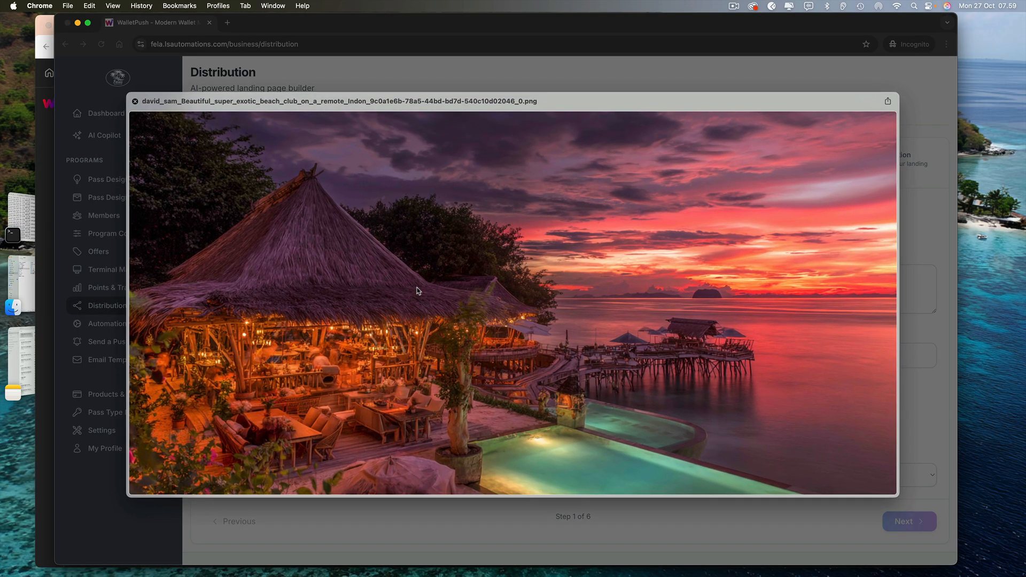
{"action": "key", "text": "space"}
{"action": "key", "text": "Return"}
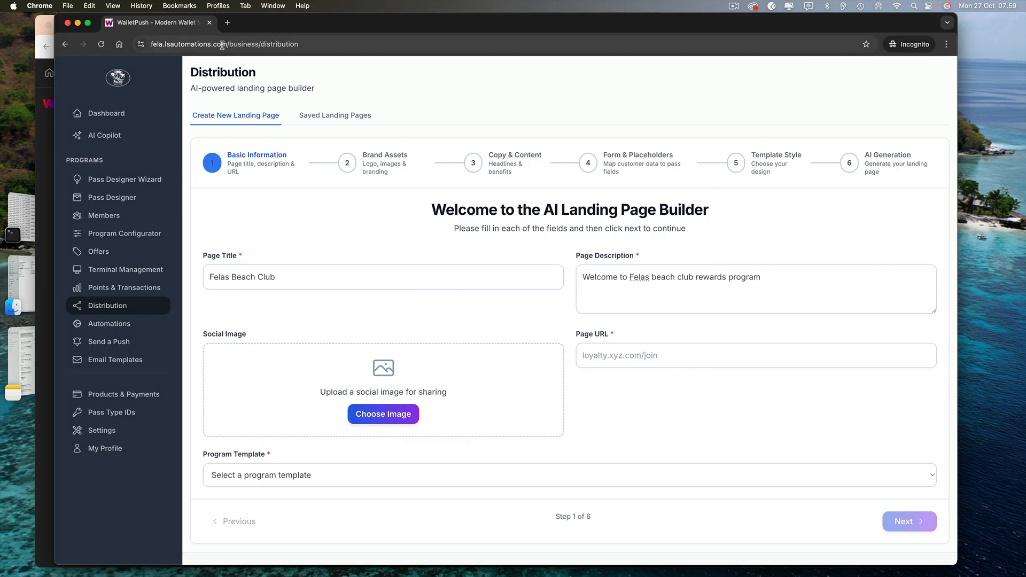
{"action": "left_click_drag", "start_coordinate": [227, 46], "coordinate": [149, 47]}
{"action": "key", "text": "super+c"}
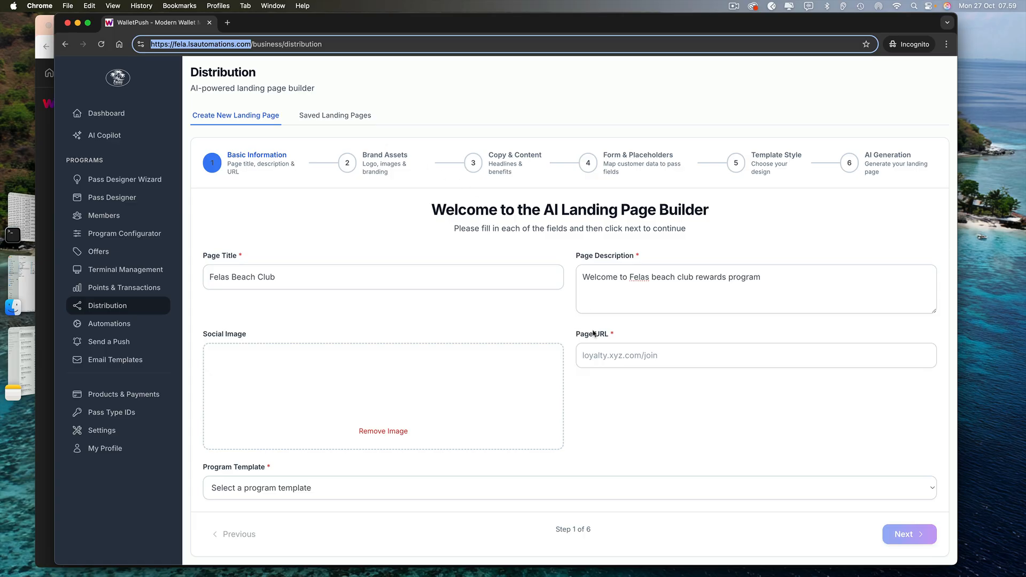
{"action": "left_click", "coordinate": [600, 351]}
{"action": "key", "text": "super+v"}
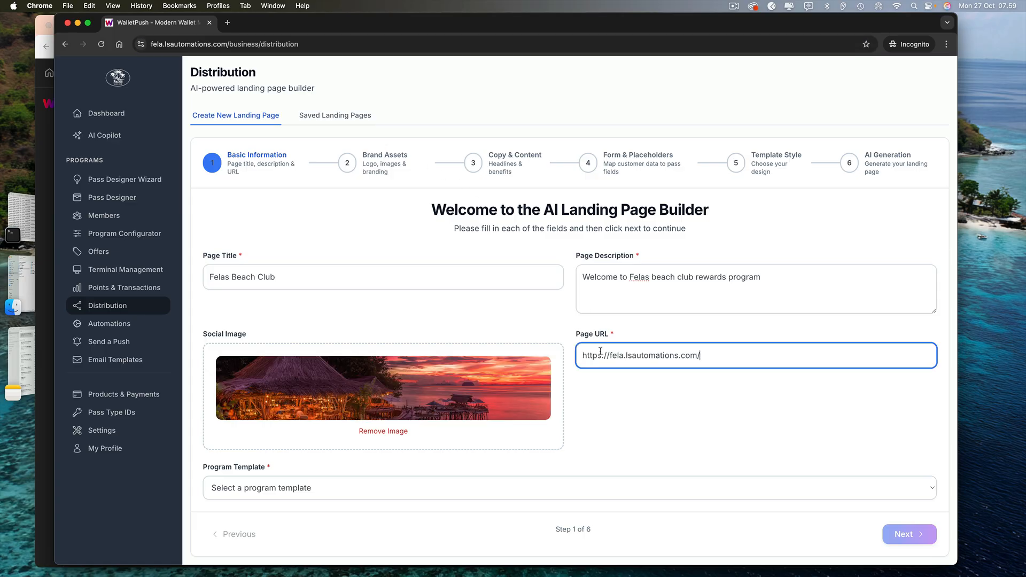
{"action": "type", "text": "join"}
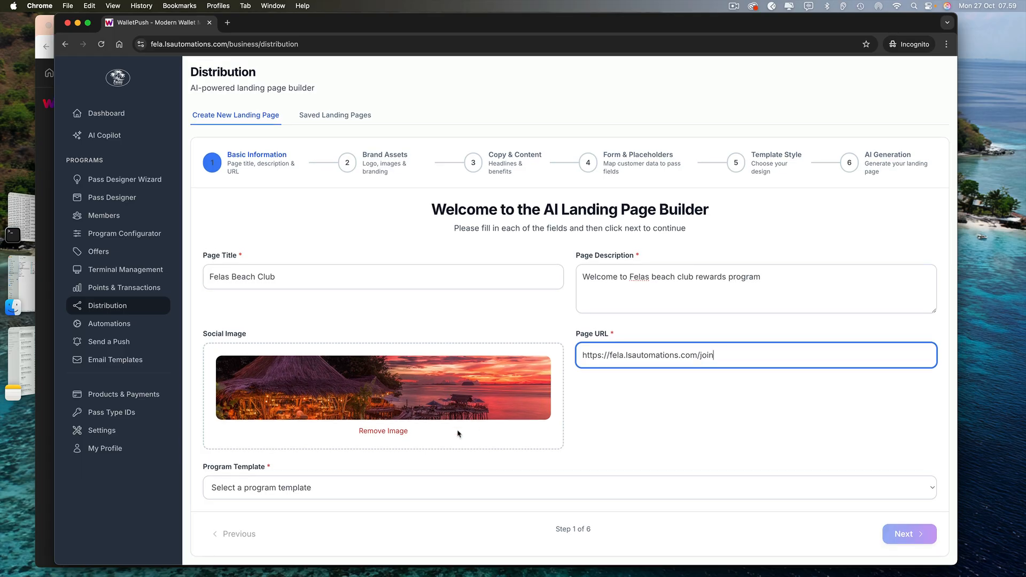
Choose the Felas Beach Club Rewards template and continue to Brand Assets
{"action": "left_click", "coordinate": [282, 488]}
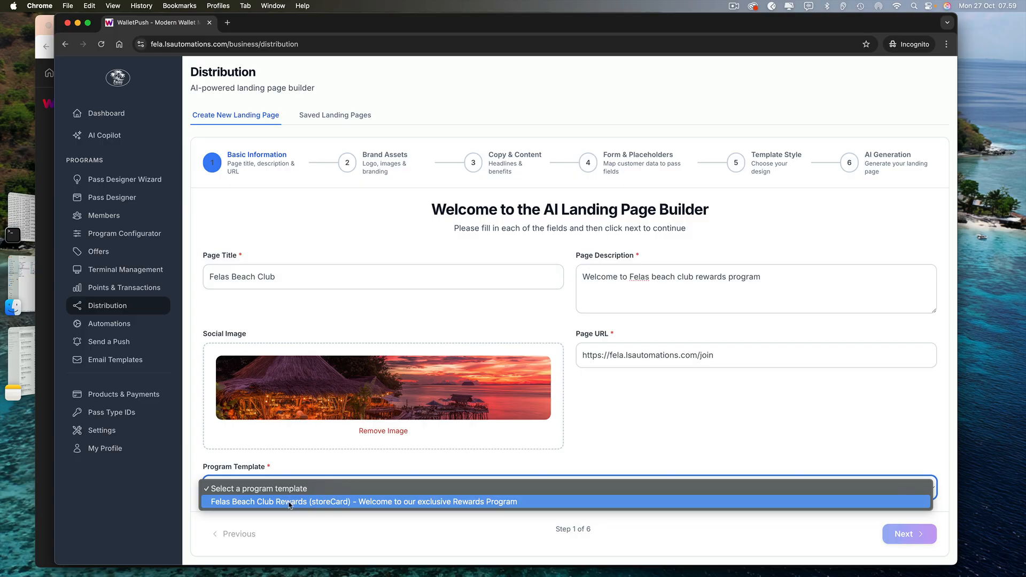
{"action": "left_click", "coordinate": [289, 503]}
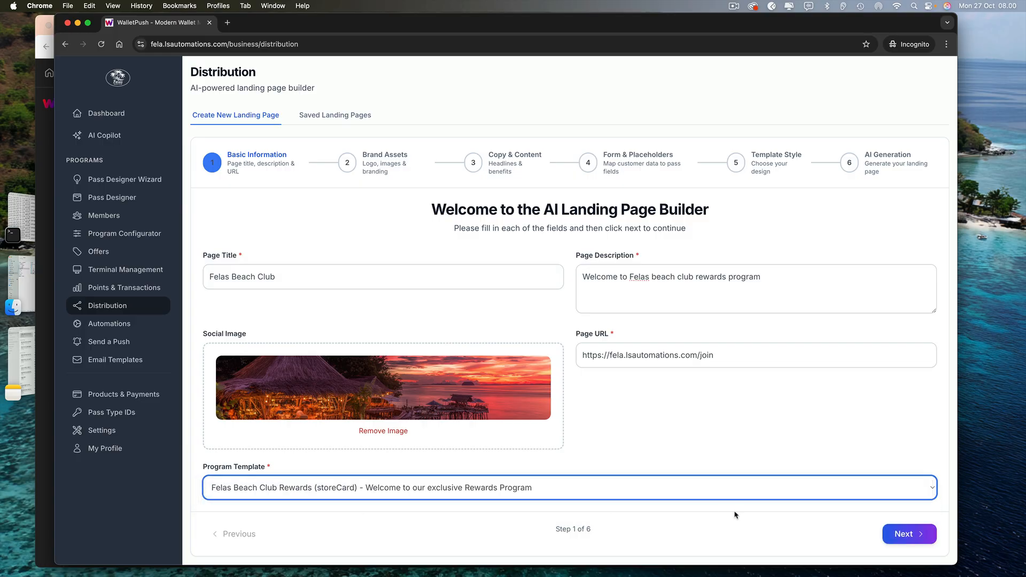
{"action": "left_click", "coordinate": [904, 535]}
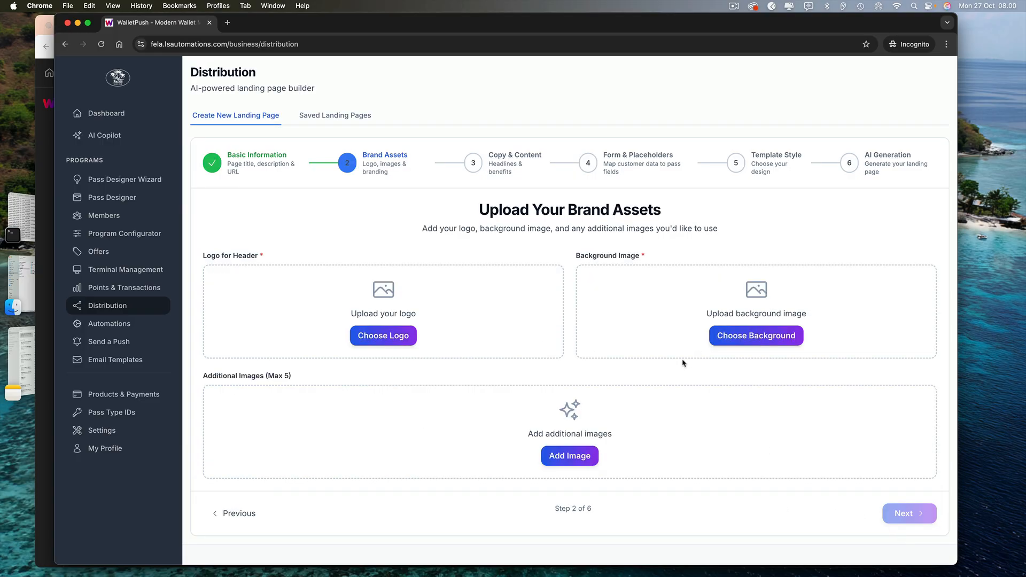
Upload Fela Logo 1.png as the header logo
{"action": "left_click", "coordinate": [398, 337]}
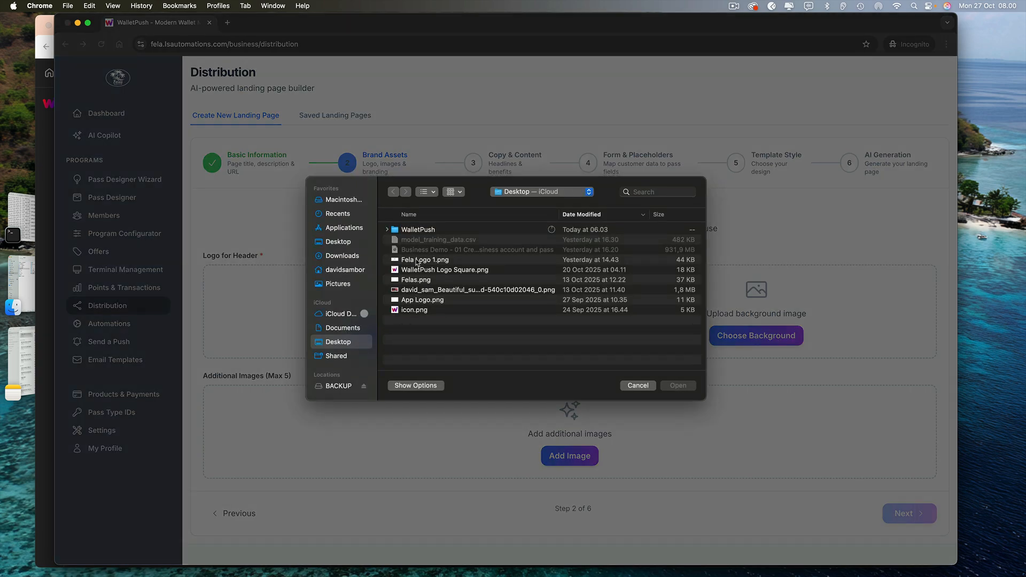
{"action": "left_click", "coordinate": [417, 260]}
{"action": "key", "text": "space"}
{"action": "key", "text": "space"}
{"action": "double_click", "coordinate": [416, 261]}
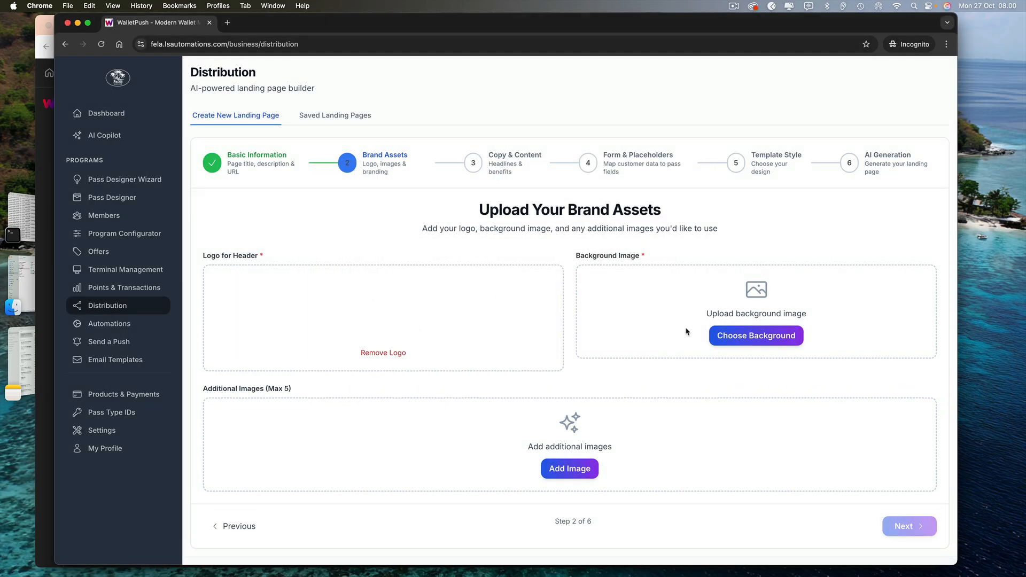
Upload the sunset beach club photo as the background image
{"action": "left_click", "coordinate": [714, 336]}
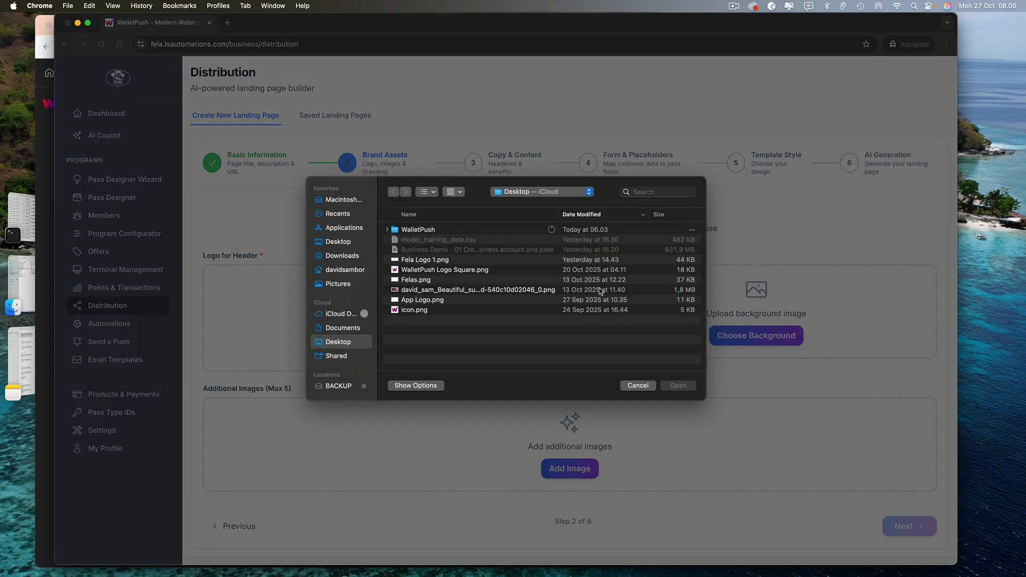
{"action": "left_click", "coordinate": [460, 290]}
{"action": "key", "text": "space"}
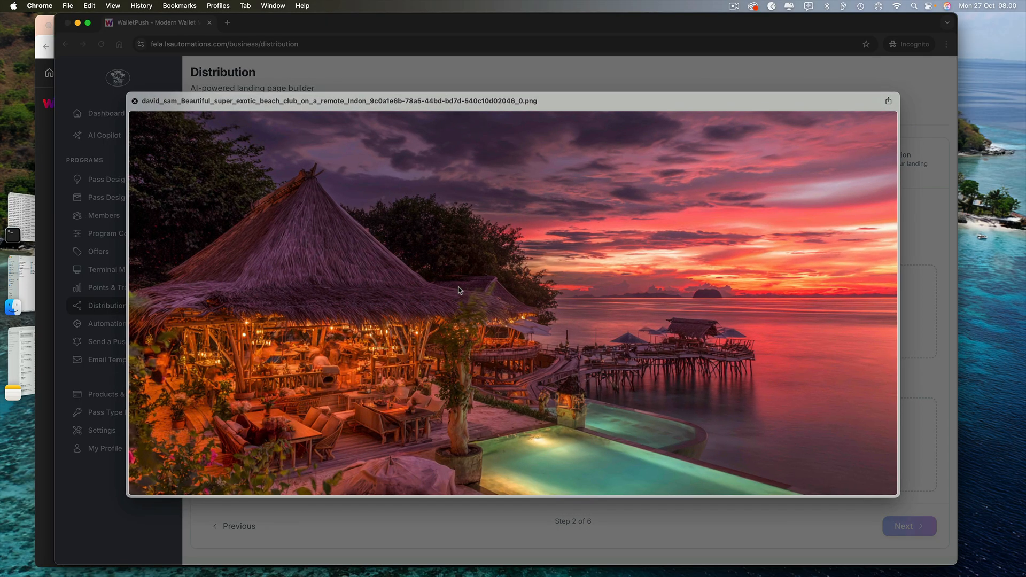
{"action": "key", "text": "space"}
{"action": "key", "text": "Return"}
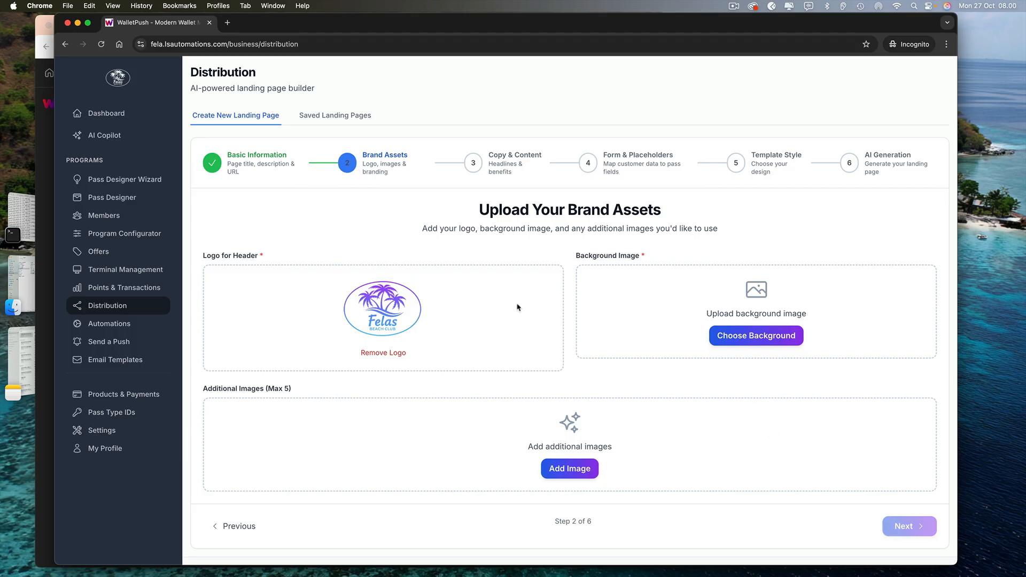
{"action": "left_click", "coordinate": [711, 338]}
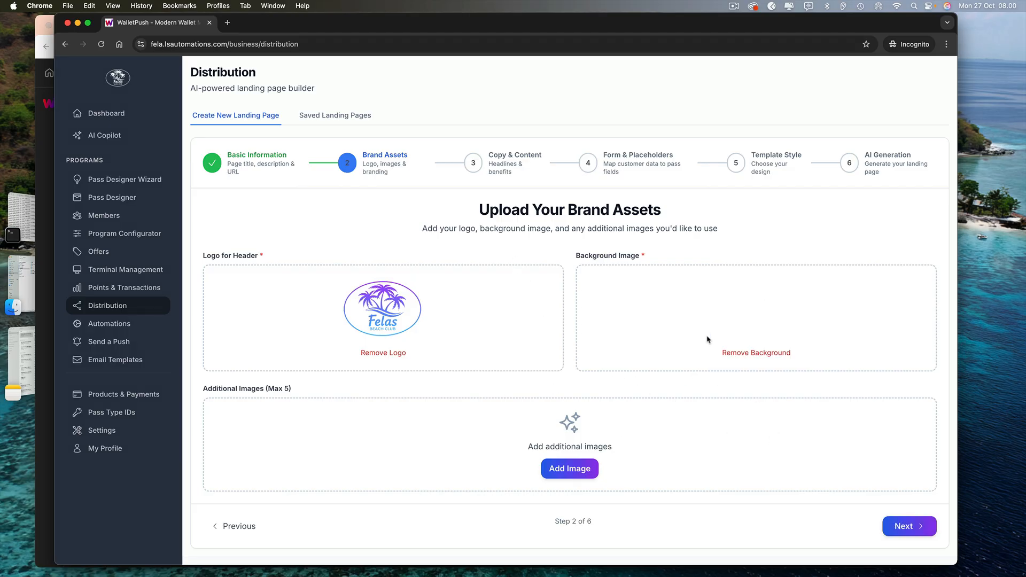
On Copy & Content, set headline 'Join Our Exclusive Rewards Program' and incentive '20% Discount on Your Next Visit'
{"action": "left_click", "coordinate": [896, 526]}
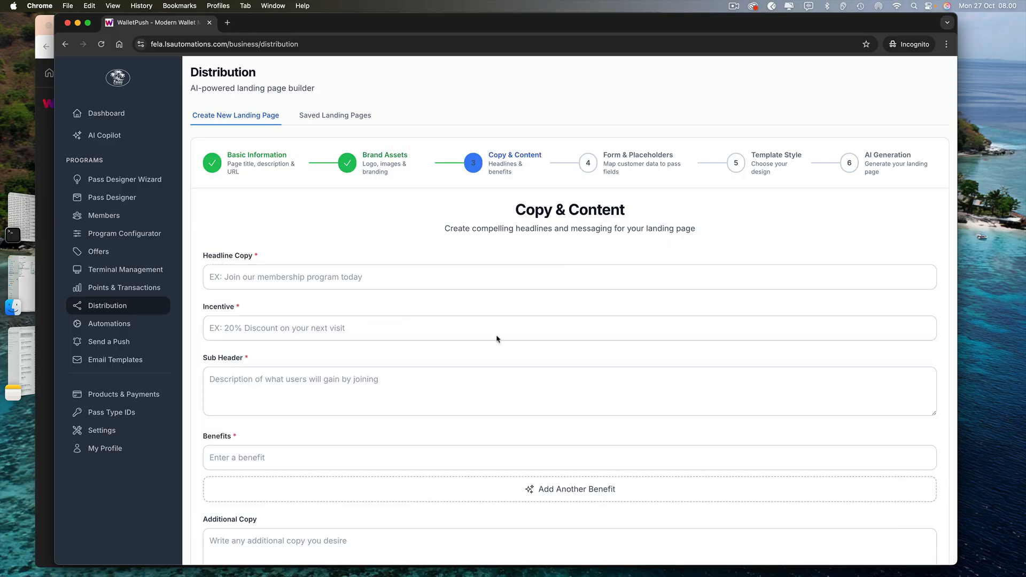
{"action": "left_click", "coordinate": [338, 278]}
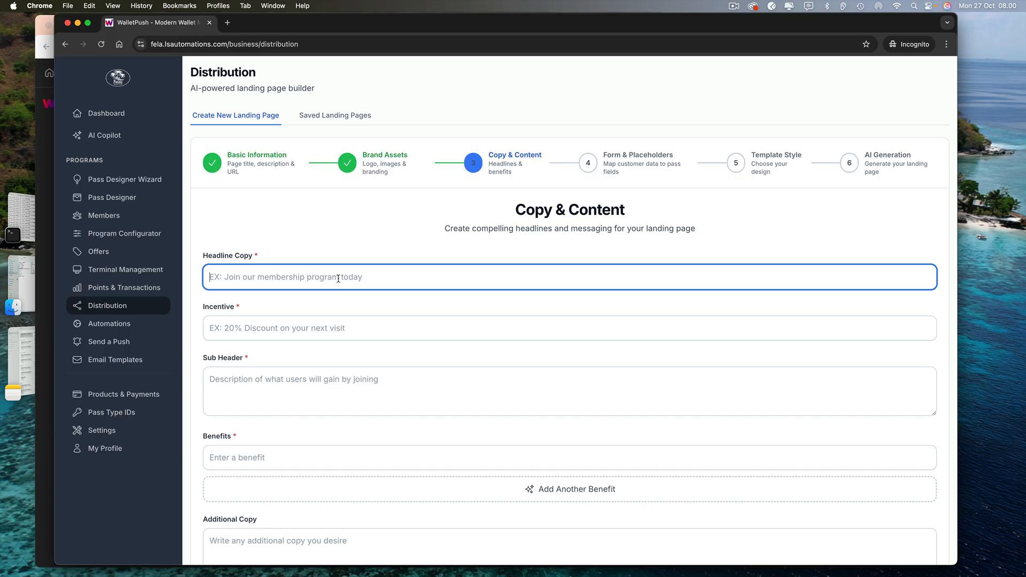
{"action": "type", "text": "Jo"}
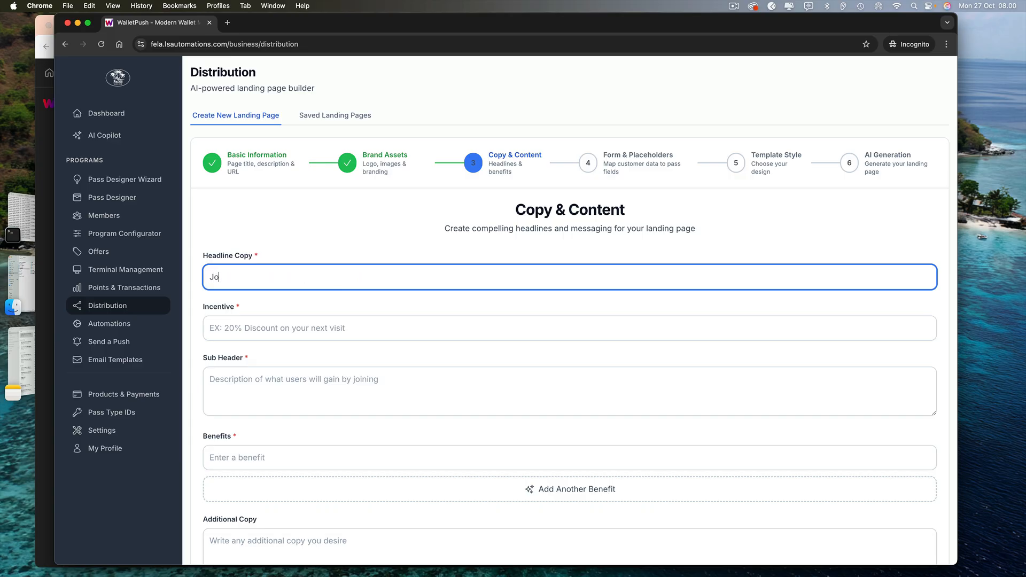
{"action": "type", "text": "in Our Exclusive Rewards Program"}
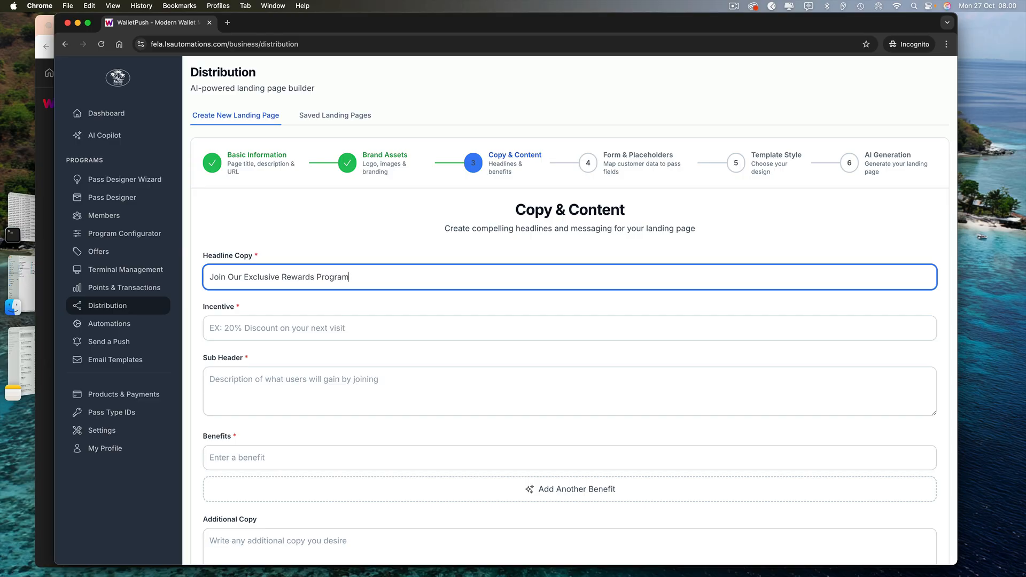
{"action": "key", "text": "Tab"}
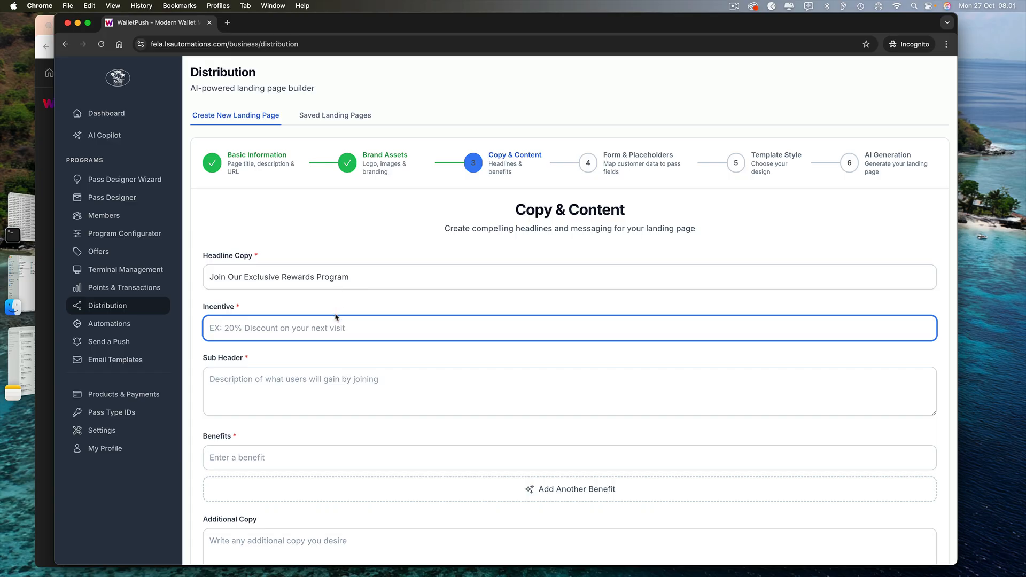
{"action": "type", "text": "20%"}
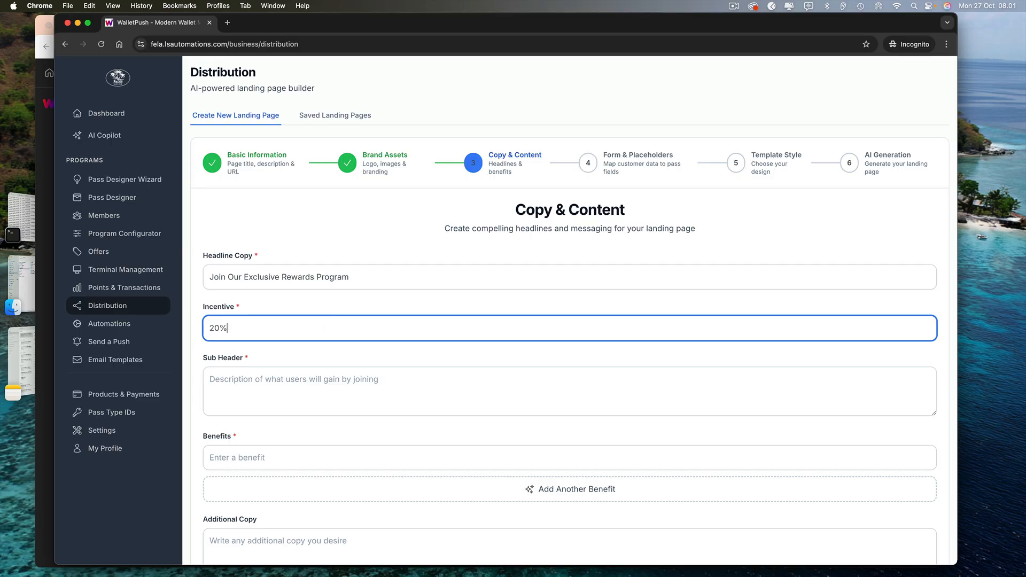
{"action": "type", "text": " Discount on Your N"}
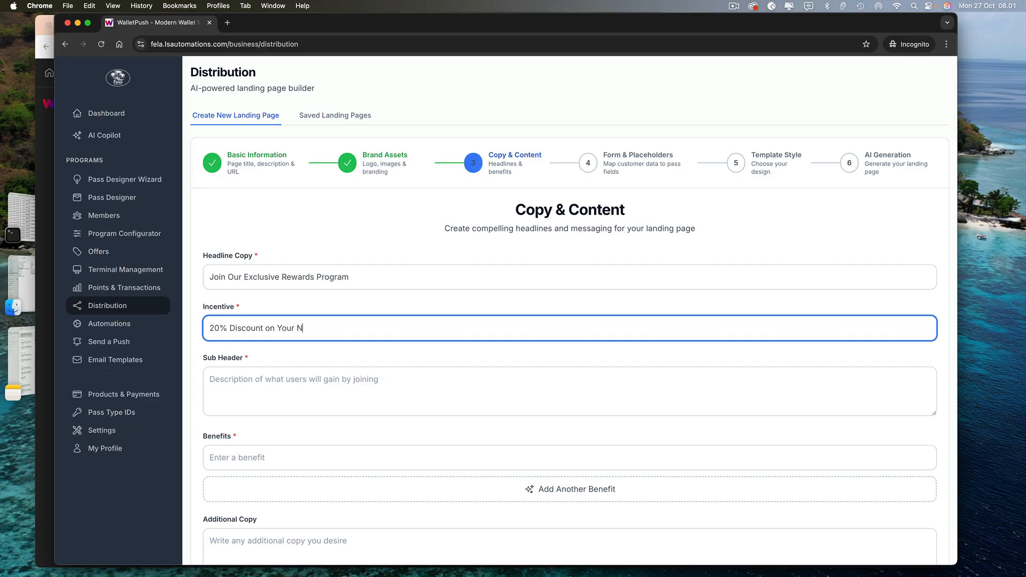
{"action": "type", "text": "ext Visit"}
{"action": "left_click", "coordinate": [322, 378]}
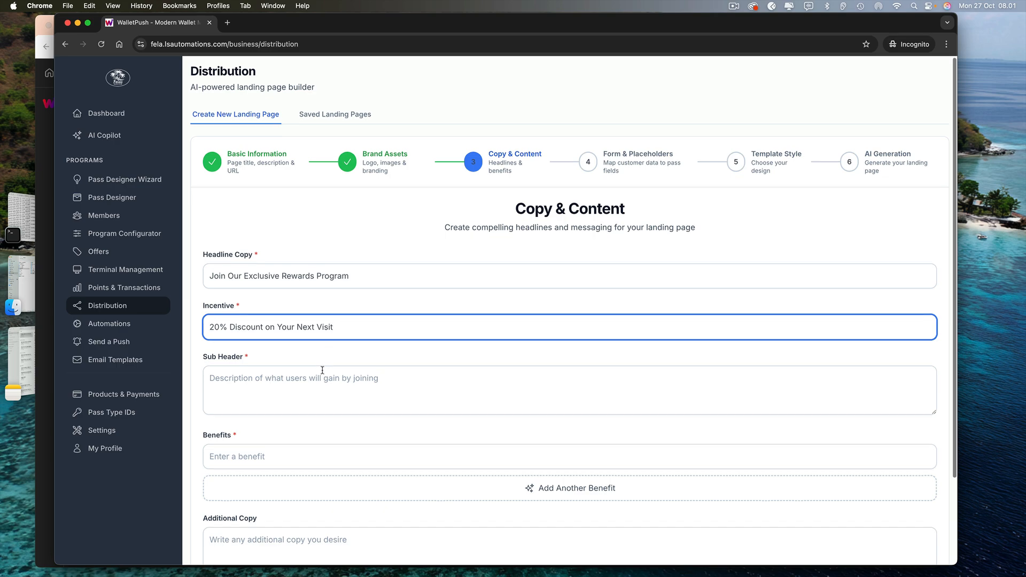
Type the sub header up to 'Join Our Exclusive Rewards Program and Get a 20% Discount of', fixing typos
{"action": "type", "text": "Join "}
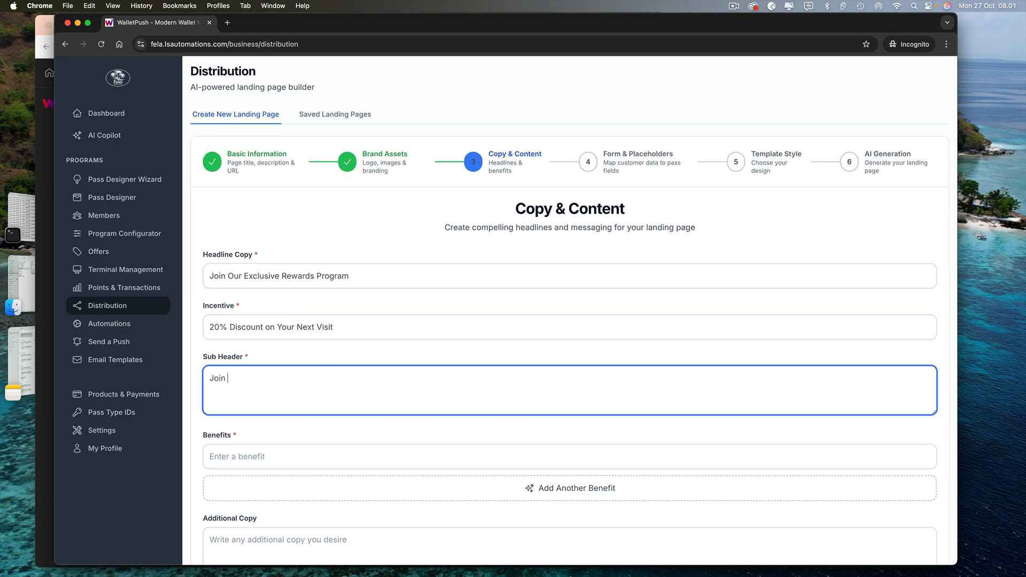
{"action": "type", "text": "Our Exclusive Rewar"}
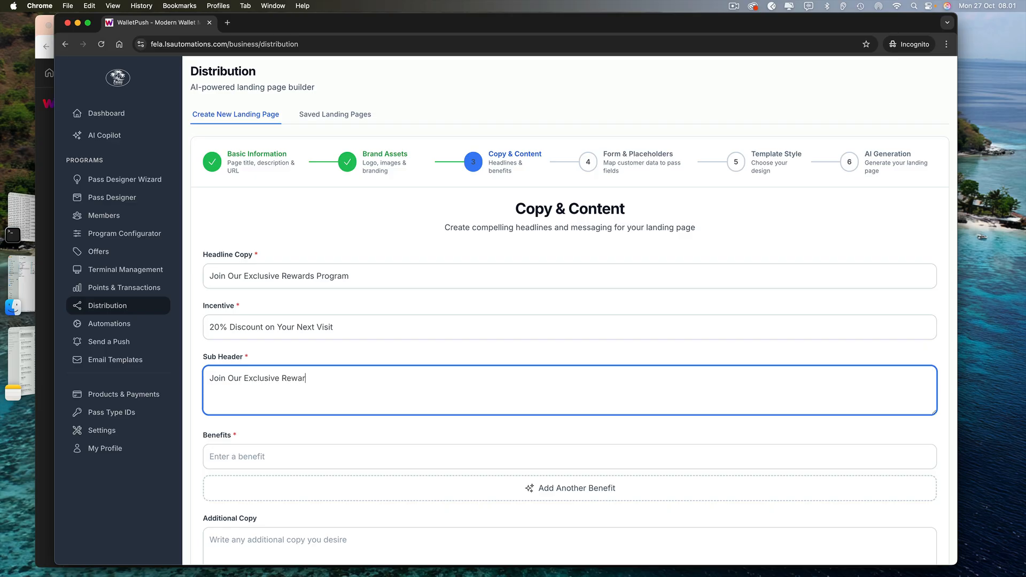
{"action": "type", "text": "ds Program and Get a 200"}
{"action": "key", "text": "BackSpace"}
{"action": "type", "text": "discount"}
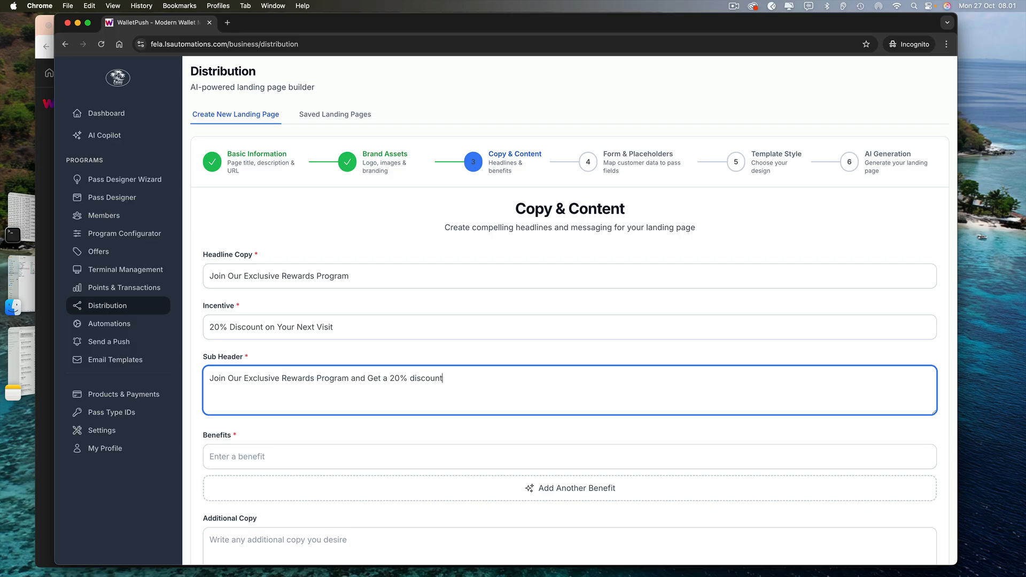
{"action": "type", "text": " O"}
{"action": "key", "text": "BackSpace"}
{"action": "type", "text": "of"}
{"action": "key", "text": "Left"}
{"action": "key", "text": "Left"}
{"action": "key", "text": "Left"}
{"action": "key", "text": "BackSpace"}
{"action": "type", "text": "D"}
Finish the sub header so it ends 'off Your Next Visit!'
{"action": "left_click", "coordinate": [469, 378]}
{"action": "scroll", "coordinate": [469, 378], "scroll_direction": "down", "scroll_amount": 1}
{"action": "type", "text": "Yo"}
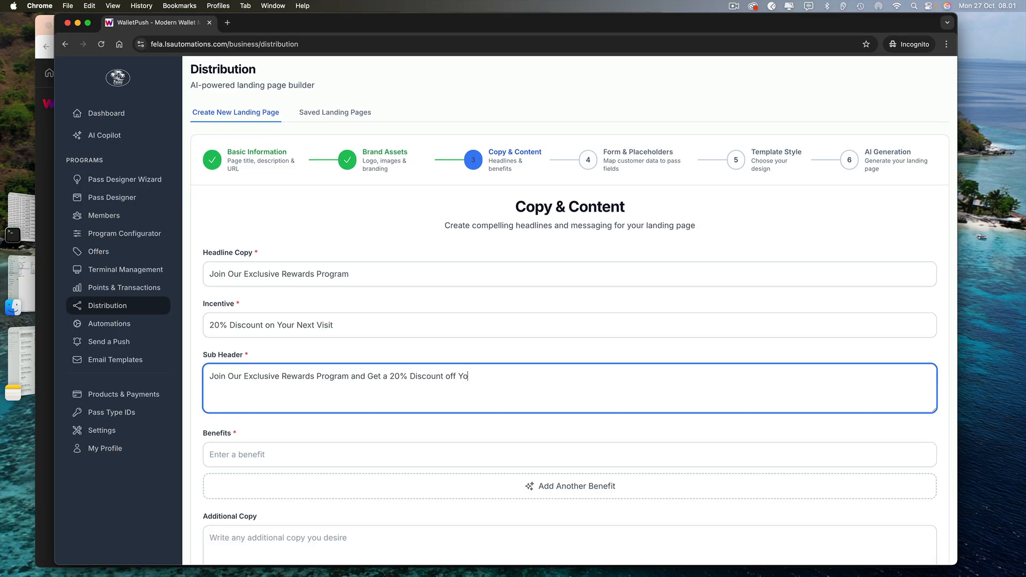
{"action": "type", "text": "ur Next Visit!"}
{"action": "scroll", "coordinate": [347, 356], "scroll_direction": "down", "scroll_amount": 3}
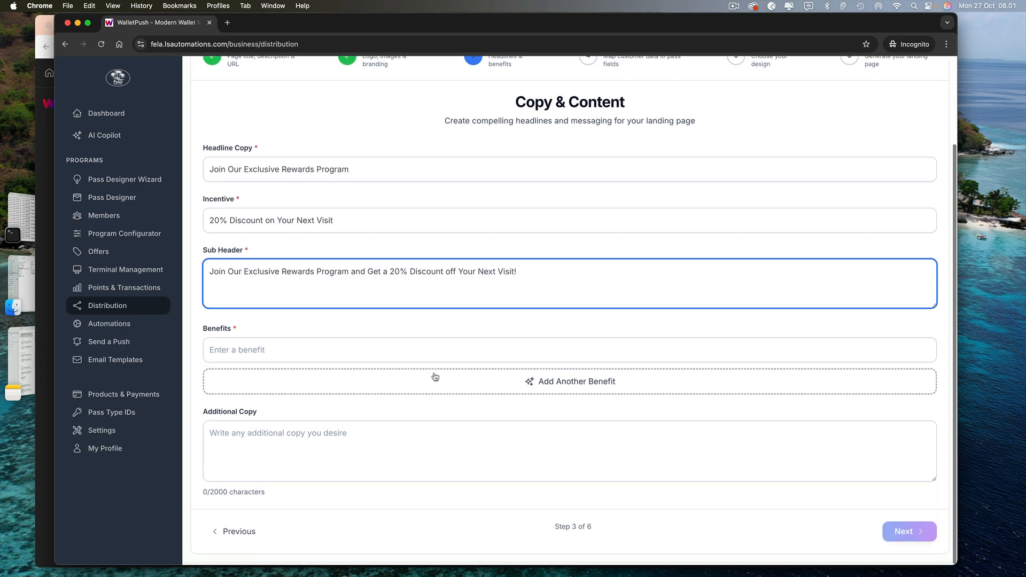
{"action": "left_click", "coordinate": [343, 354]}
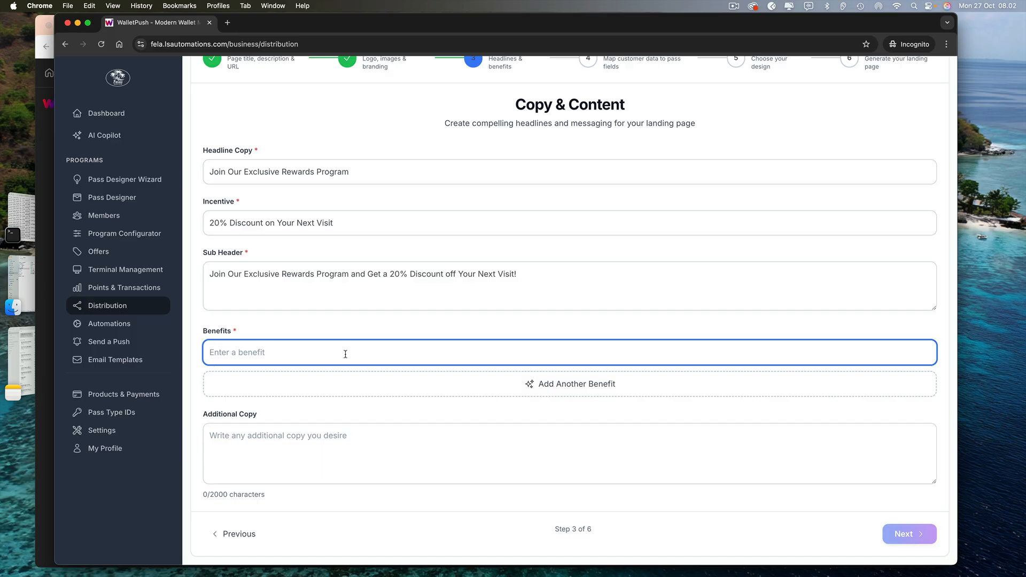
Add benefits 'VIP access to our beach club' and 'Rewards for each visit'
{"action": "type", "text": "V"}
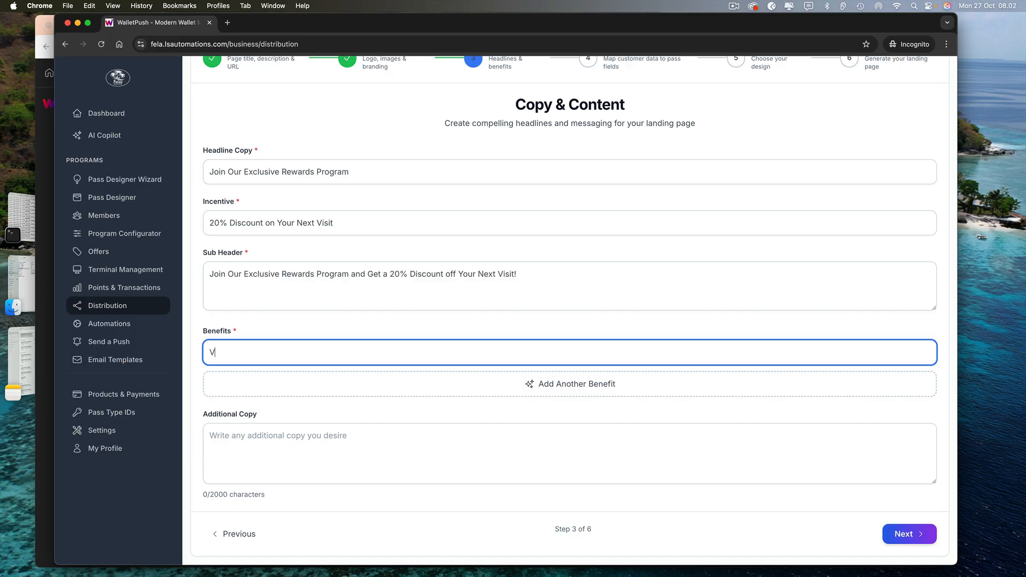
{"action": "type", "text": "IP access to our"}
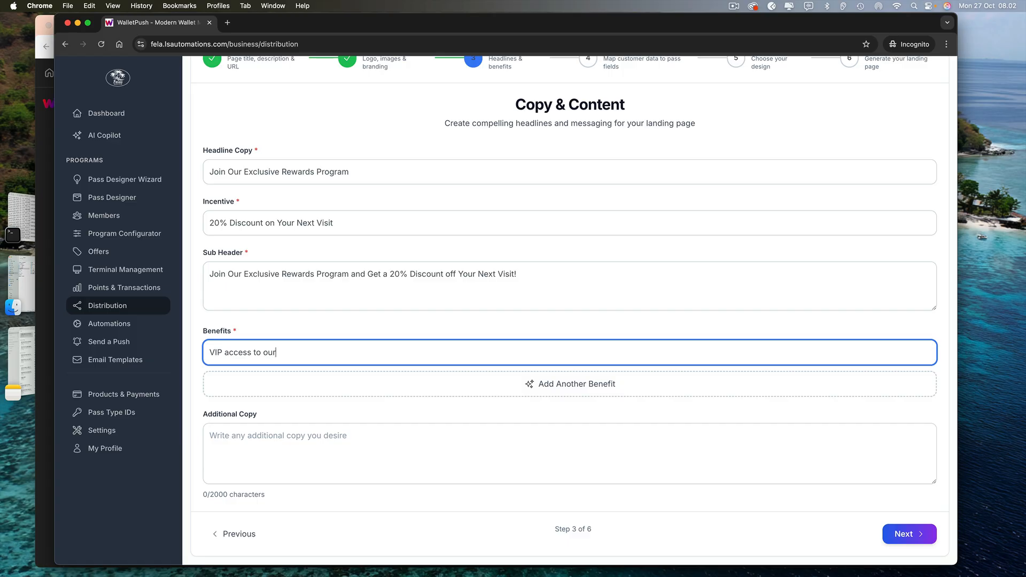
{"action": "type", "text": " beach club"}
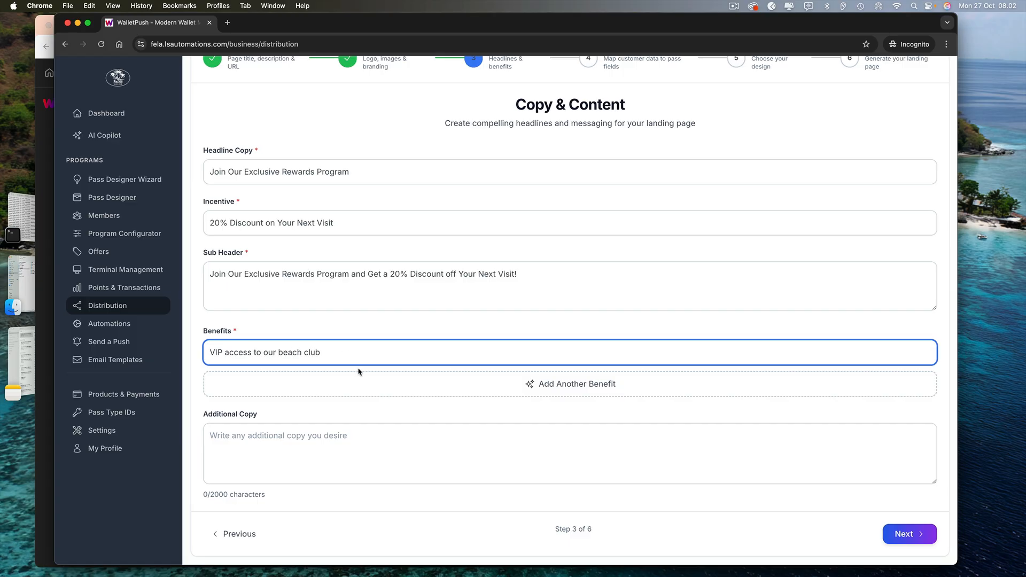
{"action": "left_click", "coordinate": [360, 374]}
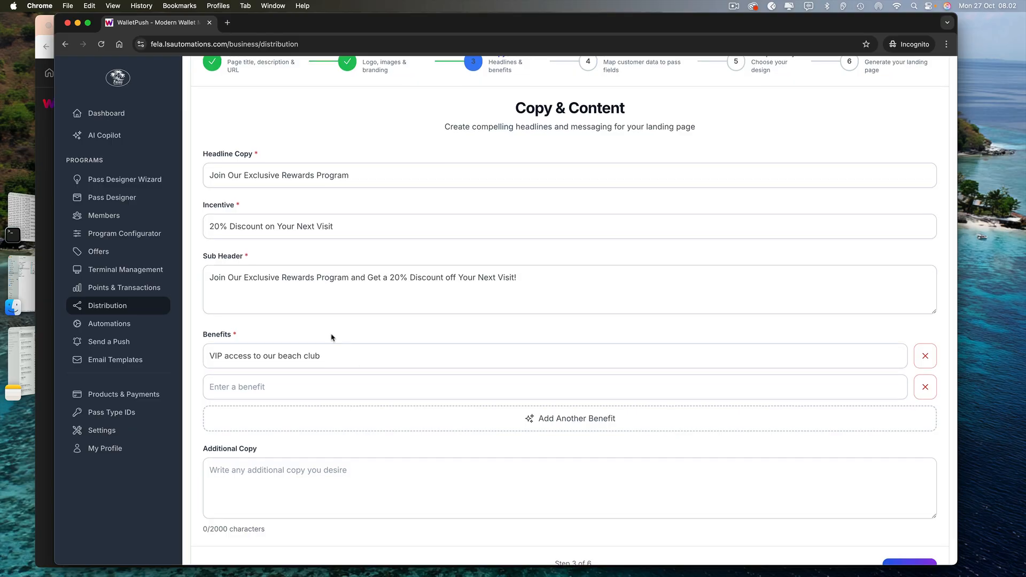
{"action": "left_click", "coordinate": [331, 383]}
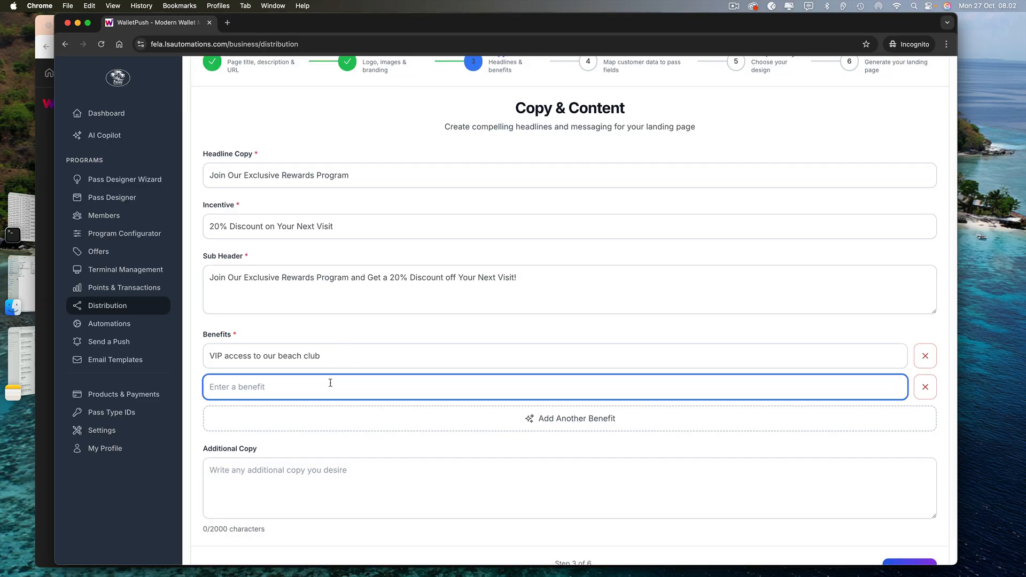
{"action": "type", "text": "VIP"}
{"action": "key", "text": "BackSpace"}
{"action": "type", "text": "Rewards for each visit"}
Add a third benefit 'Priority booking for events' and continue to placeholder mapping
{"action": "left_click", "coordinate": [339, 411]}
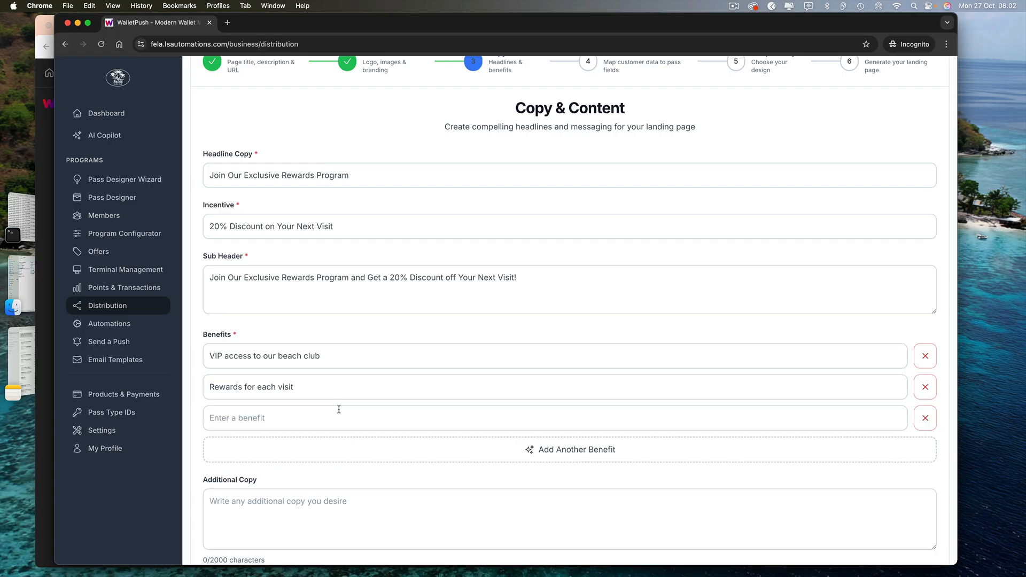
{"action": "left_click", "coordinate": [346, 413]}
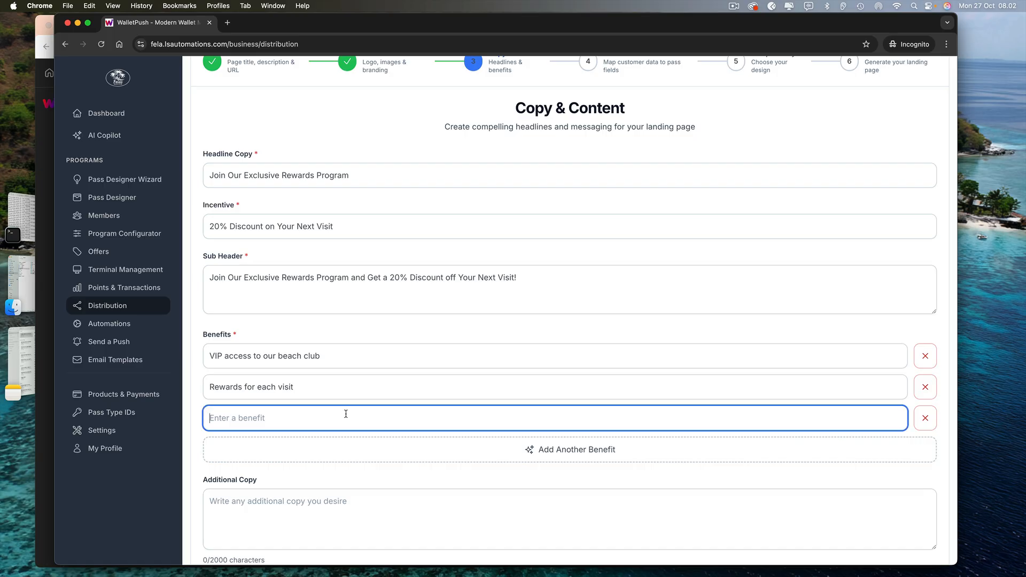
{"action": "type", "text": "Priority booking for events and"}
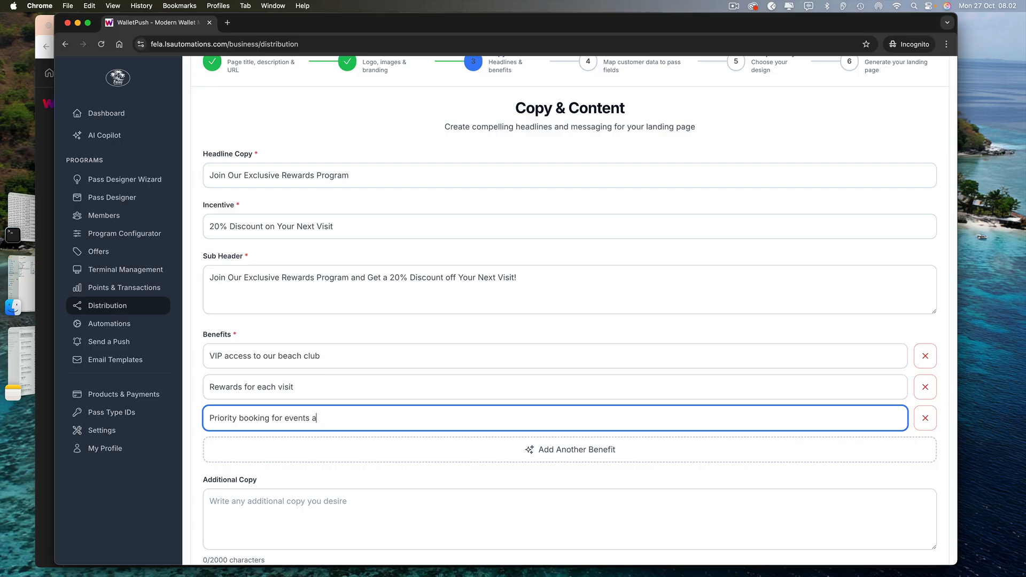
{"action": "key", "text": "BackSpace"}
{"action": "key", "text": "BackSpace"}
{"action": "key", "text": "BackSpace"}
{"action": "key", "text": "BackSpace"}
{"action": "scroll", "coordinate": [359, 448], "scroll_direction": "down", "scroll_amount": 3}
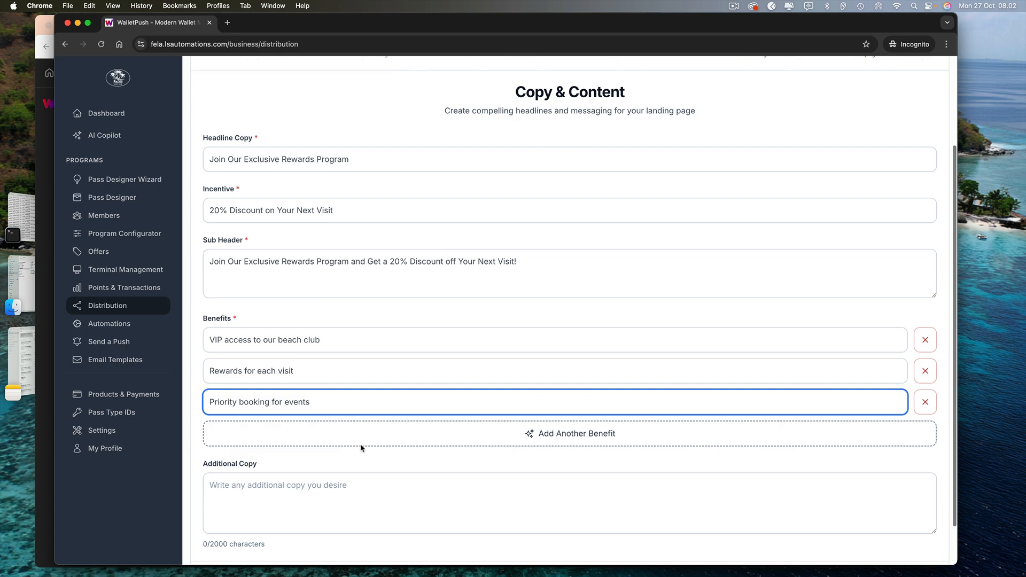
{"action": "scroll", "coordinate": [481, 337], "scroll_direction": "up", "scroll_amount": 5}
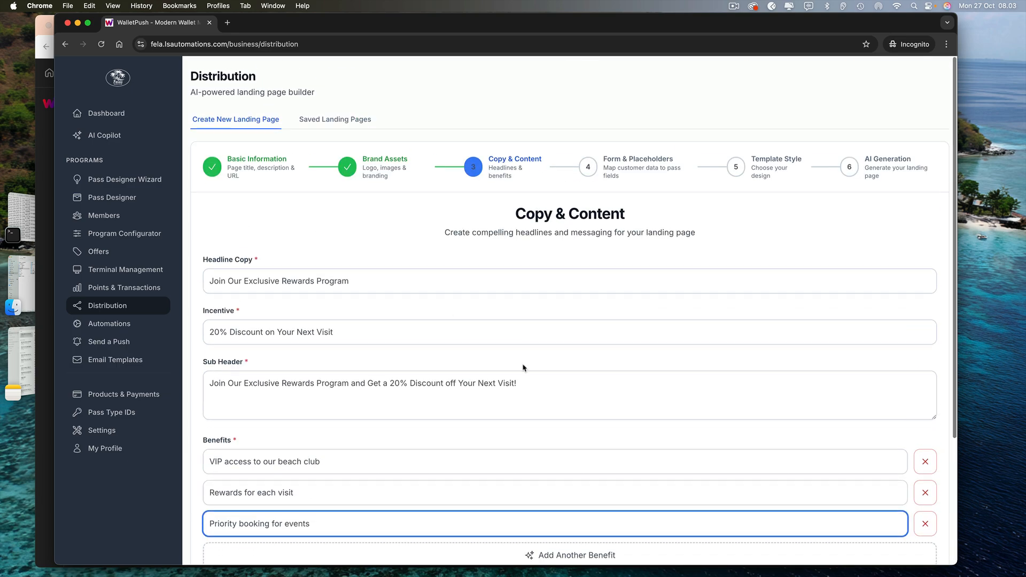
{"action": "scroll", "coordinate": [623, 345], "scroll_direction": "down", "scroll_amount": 5}
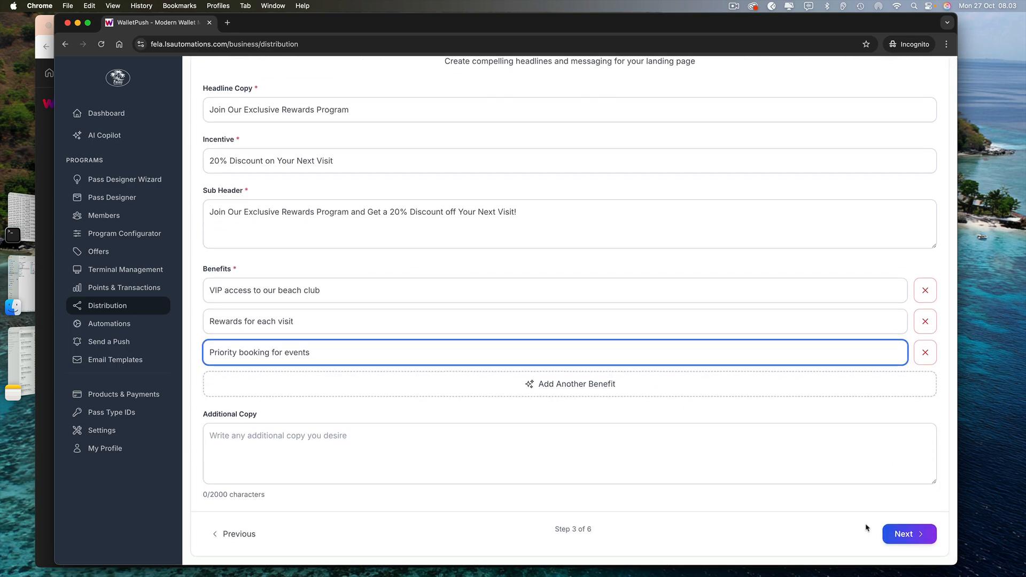
{"action": "left_click", "coordinate": [898, 534]}
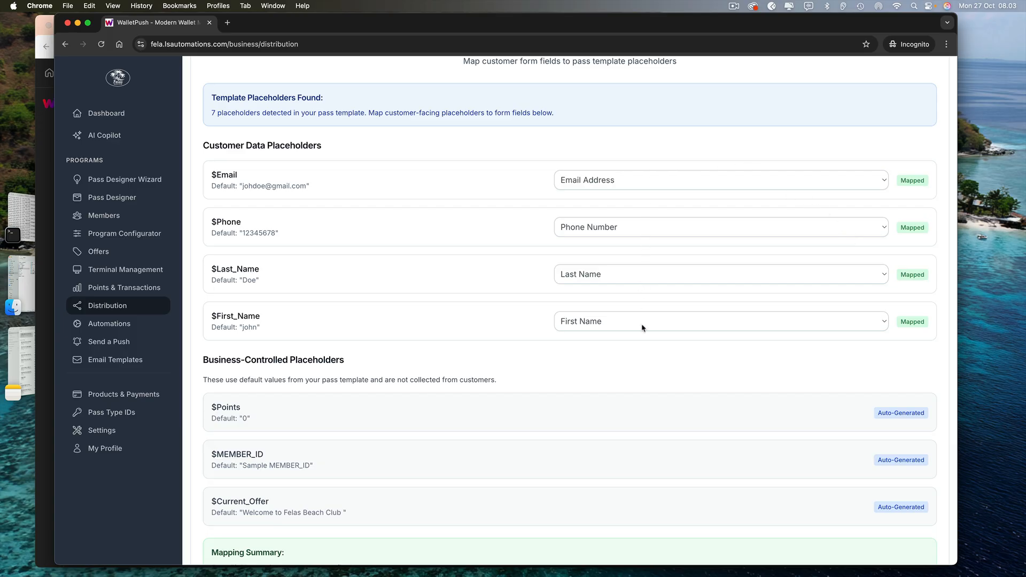
Review the email, phone, lastName and firstName placeholder mappings, then proceed to step 5
{"action": "scroll", "coordinate": [534, 369], "scroll_direction": "down", "scroll_amount": 4}
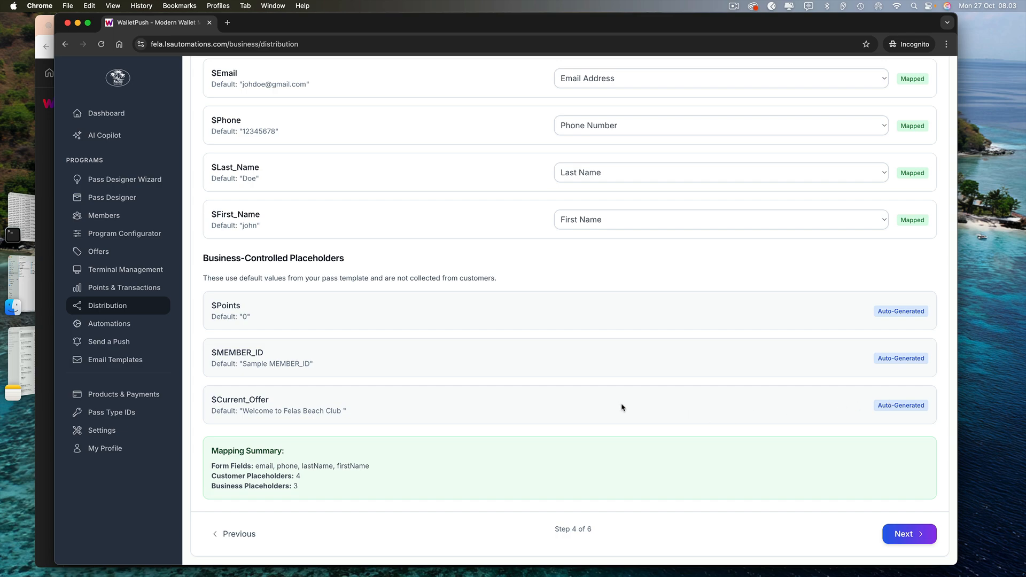
{"action": "scroll", "coordinate": [787, 231], "scroll_direction": "up", "scroll_amount": 1}
{"action": "scroll", "coordinate": [787, 231], "scroll_direction": "up", "scroll_amount": 3}
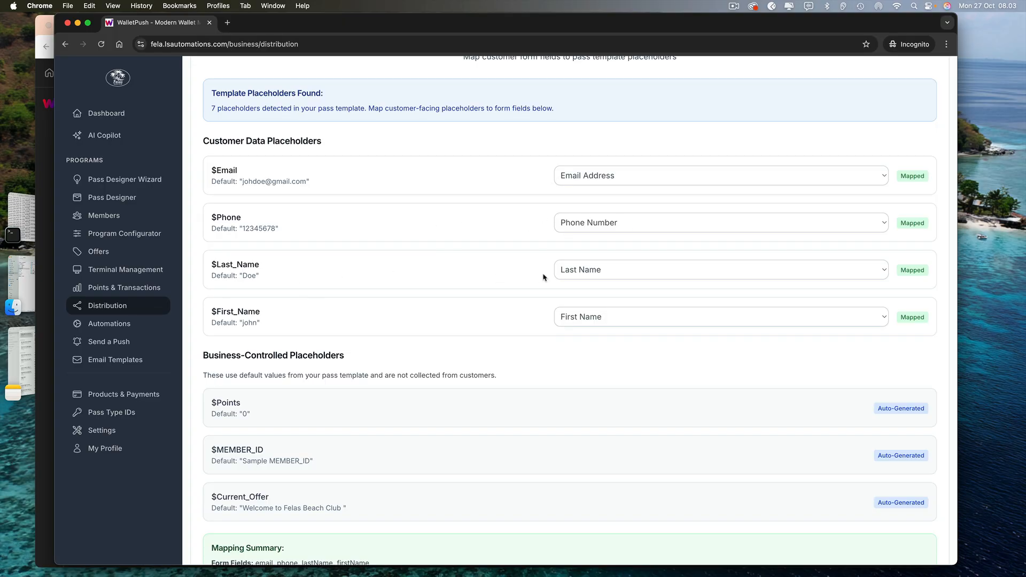
{"action": "scroll", "coordinate": [602, 332], "scroll_direction": "down", "scroll_amount": 4}
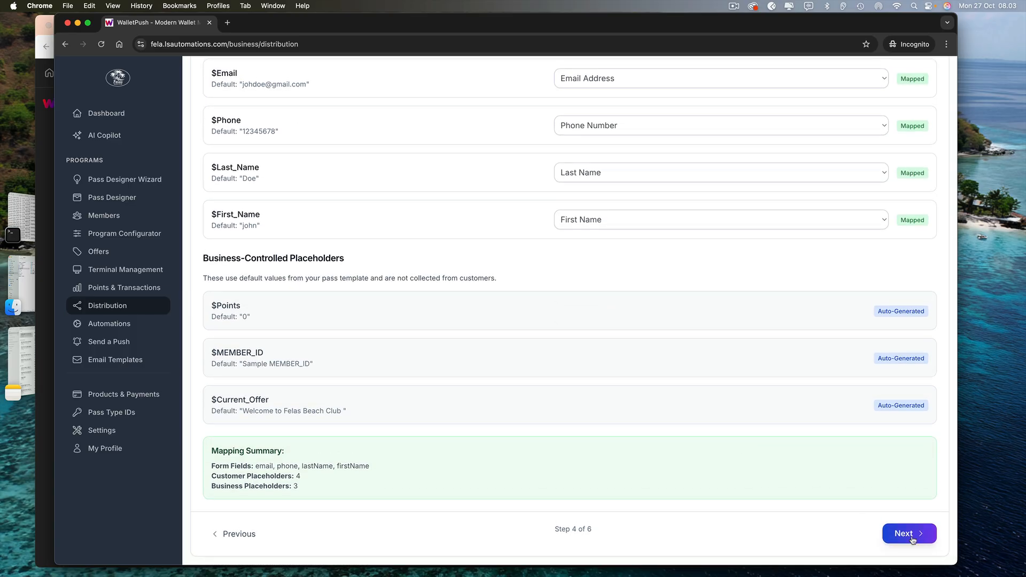
{"action": "left_click", "coordinate": [917, 535]}
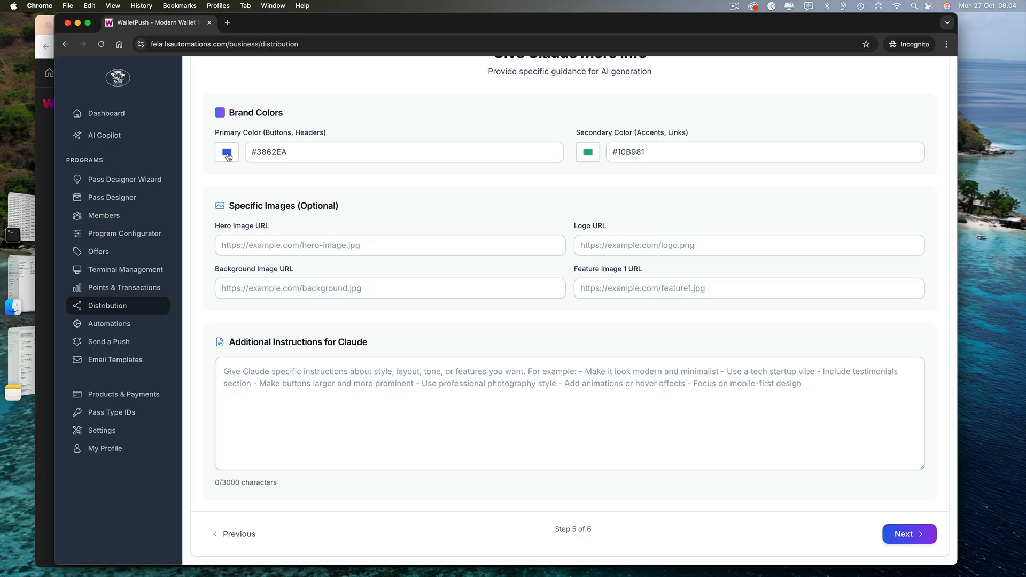
Set the primary brand colour to dark grey #4e4f56
{"action": "left_click", "coordinate": [226, 152]}
{"action": "left_click", "coordinate": [266, 193]}
{"action": "left_click_drag", "start_coordinate": [260, 197], "coordinate": [228, 209]}
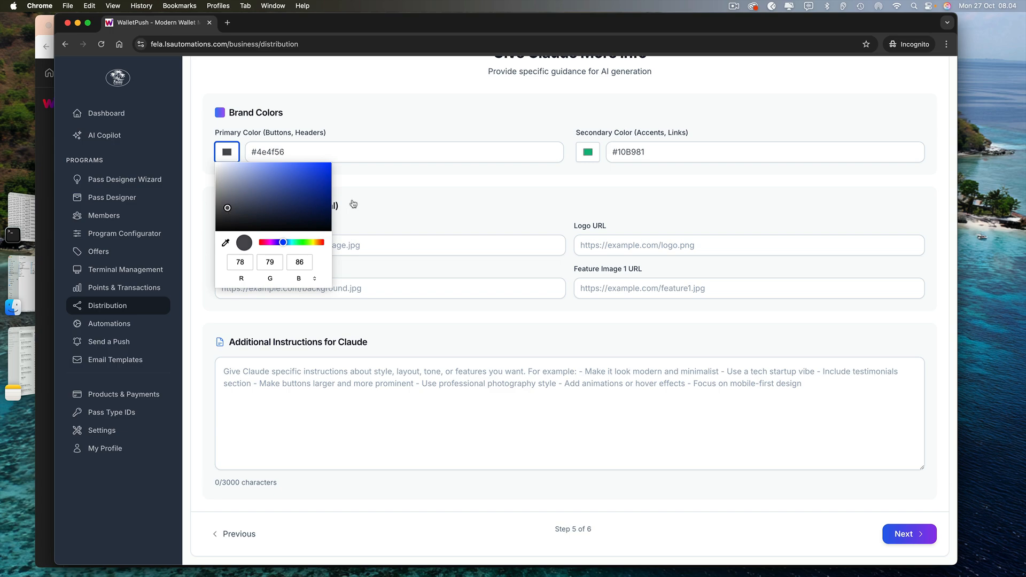
Set the secondary brand colour to olive #b0a30c
{"action": "left_click", "coordinate": [587, 153]}
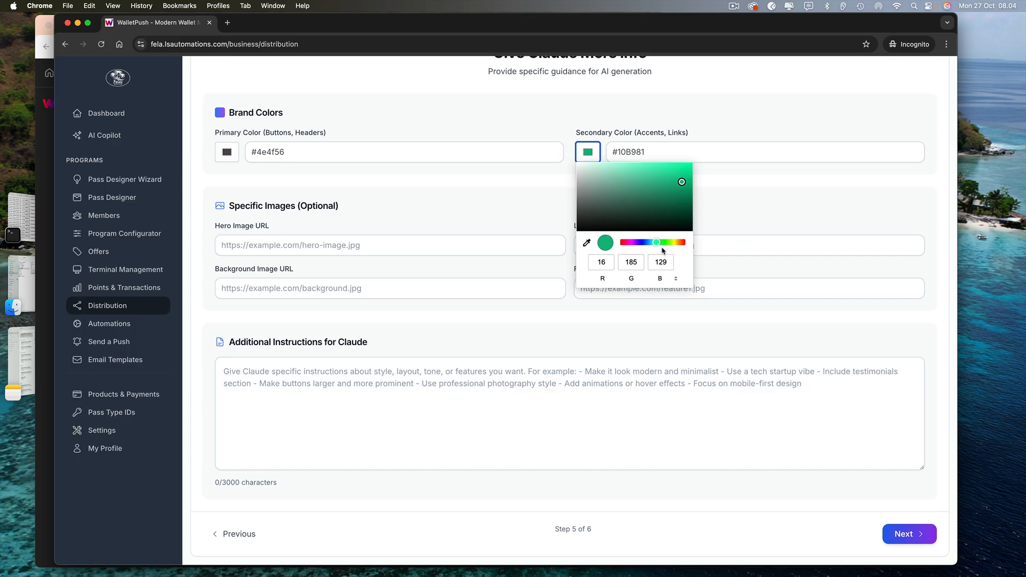
{"action": "left_click_drag", "start_coordinate": [656, 242], "coordinate": [677, 245]}
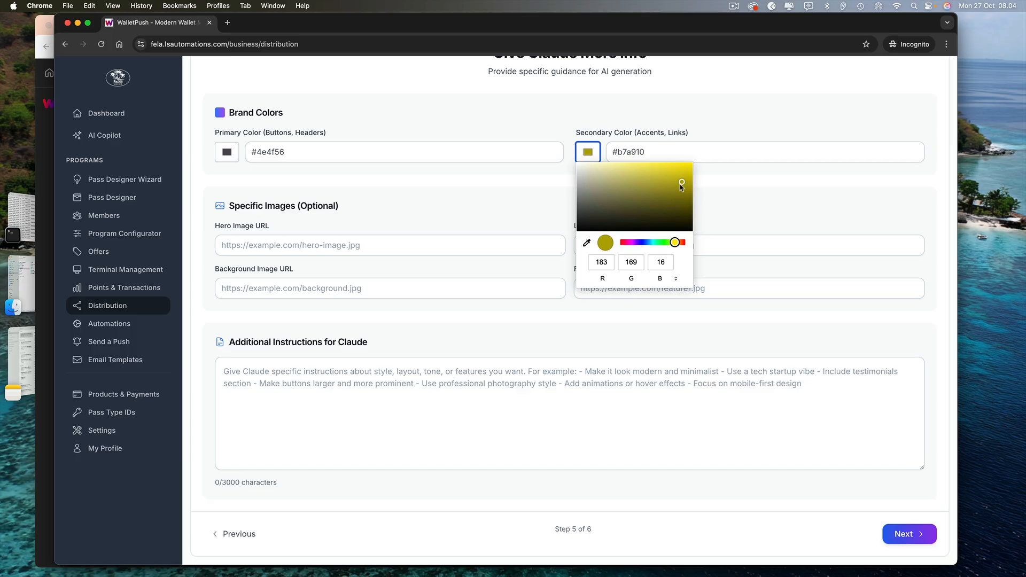
{"action": "left_click_drag", "start_coordinate": [681, 185], "coordinate": [684, 185]}
{"action": "left_click", "coordinate": [523, 184]}
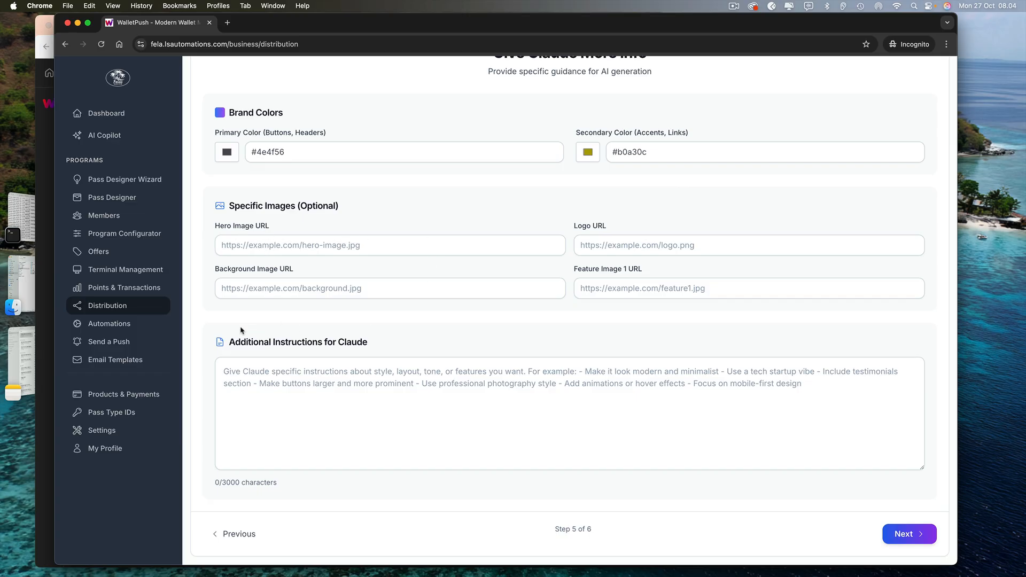
{"action": "left_click", "coordinate": [269, 377]}
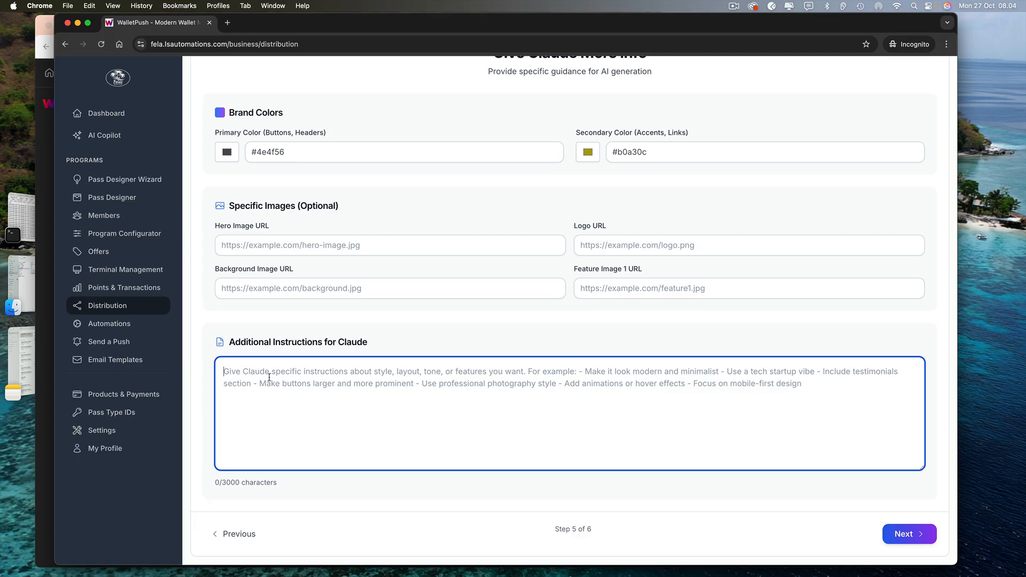
Ask Claude for a white header with the uploaded logo and a main section using the uploaded background image
{"action": "type", "text": "Hi "}
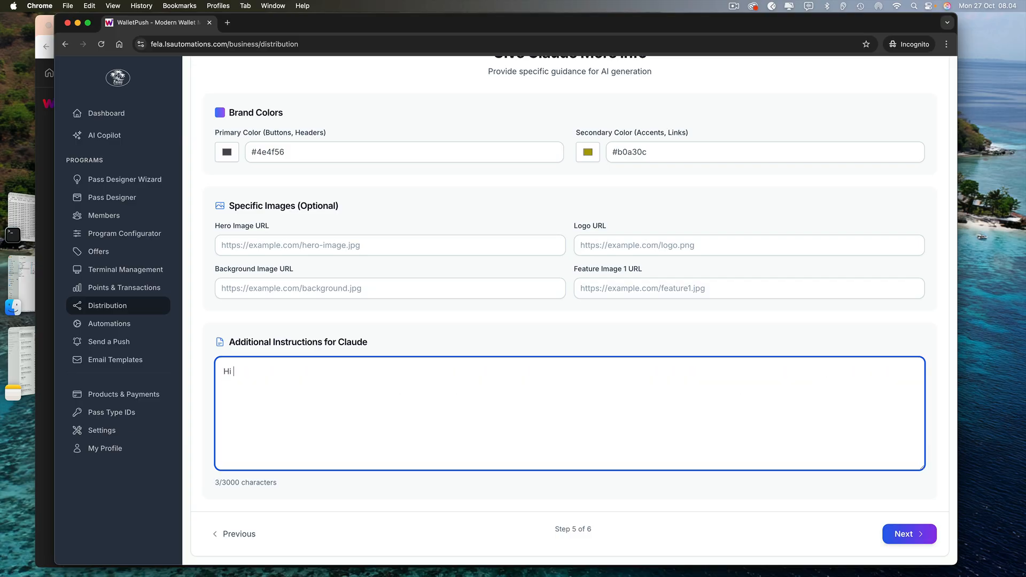
{"action": "type", "text": "Claude, I wou"}
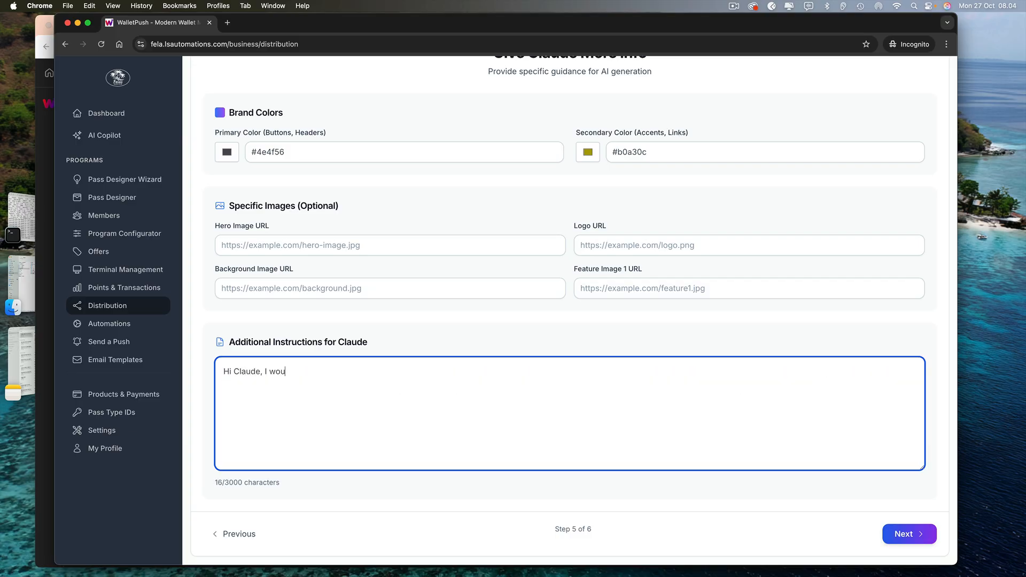
{"action": "type", "text": "ld like to h"}
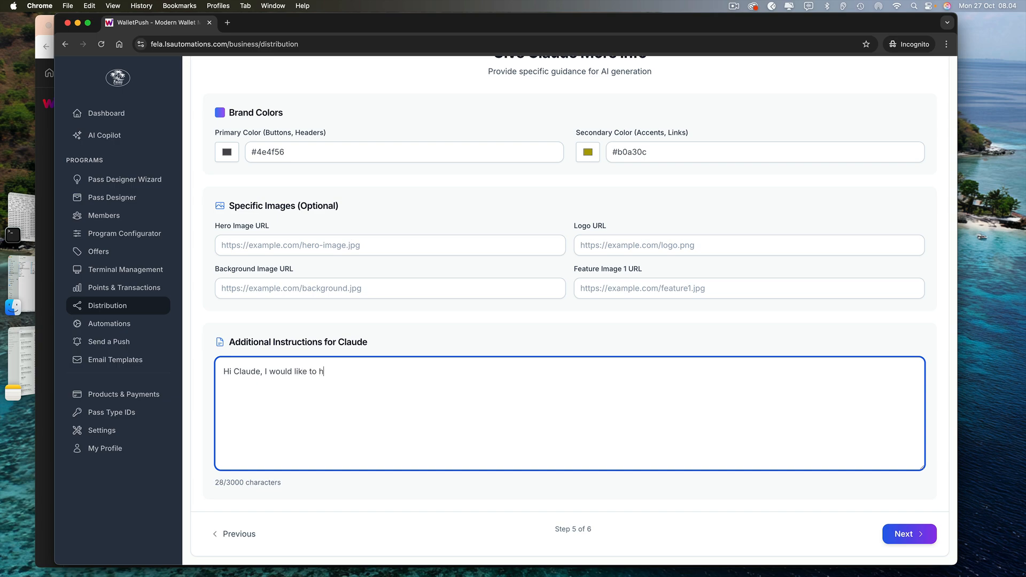
{"action": "type", "text": "ave a header wi"}
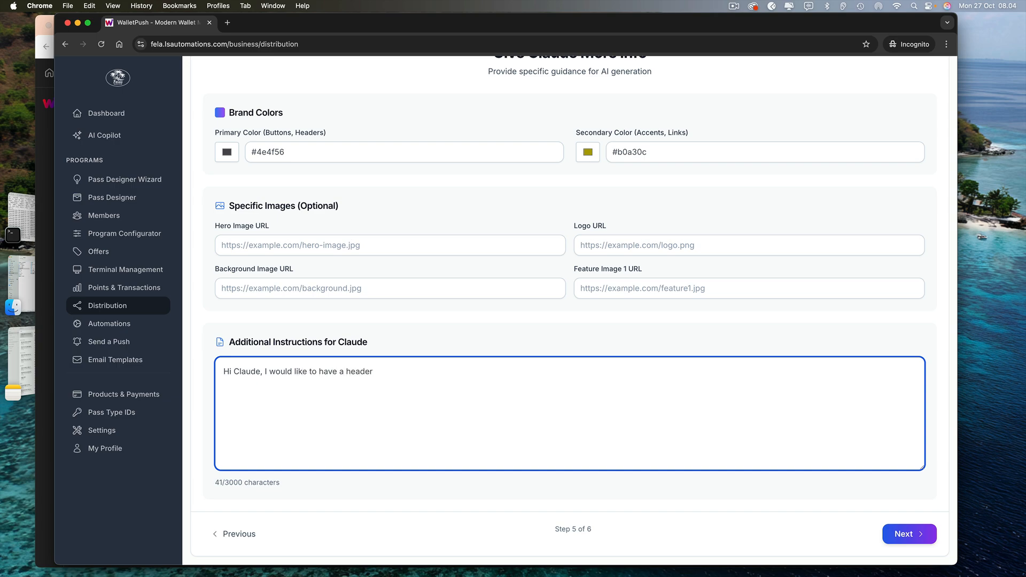
{"action": "type", "text": "ith a whit"}
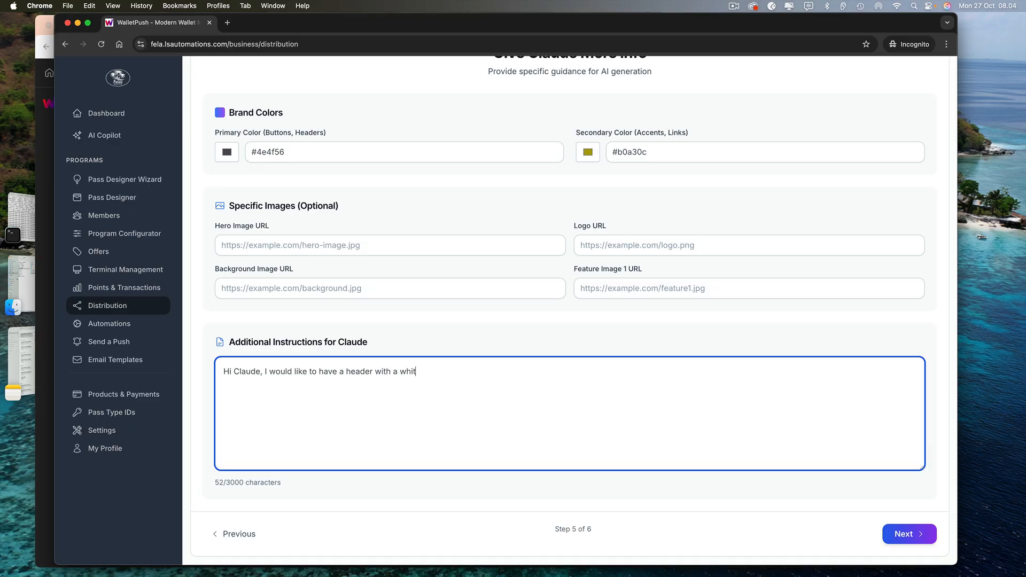
{"action": "type", "text": "e background and the up"}
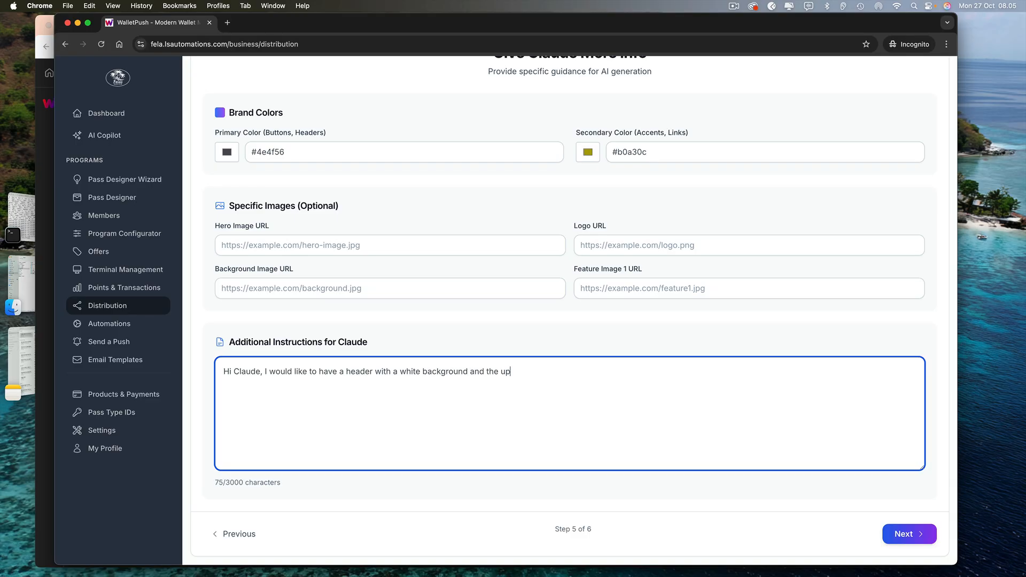
{"action": "type", "text": "loaded l"}
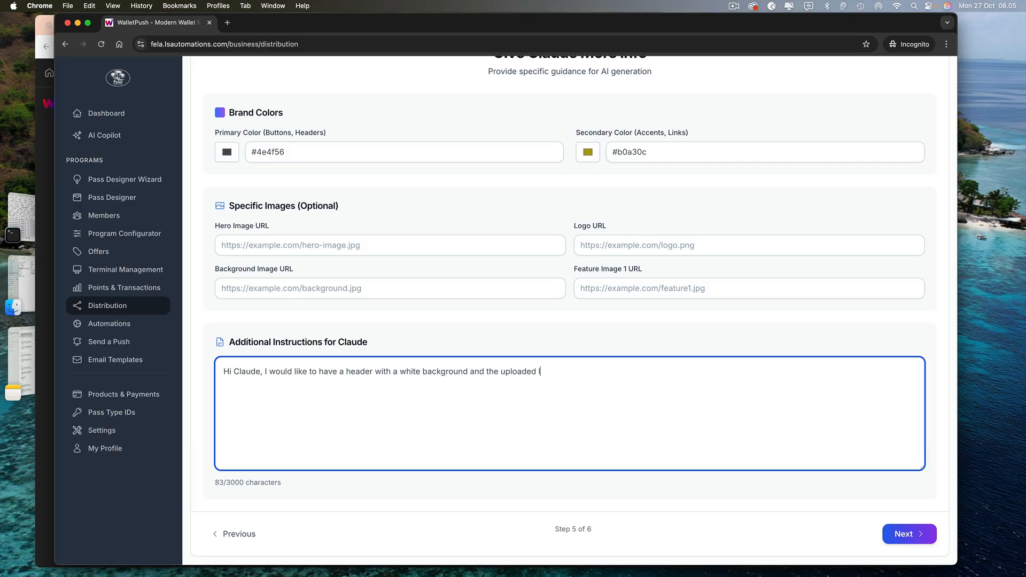
{"action": "type", "text": "ogo in the centre"}
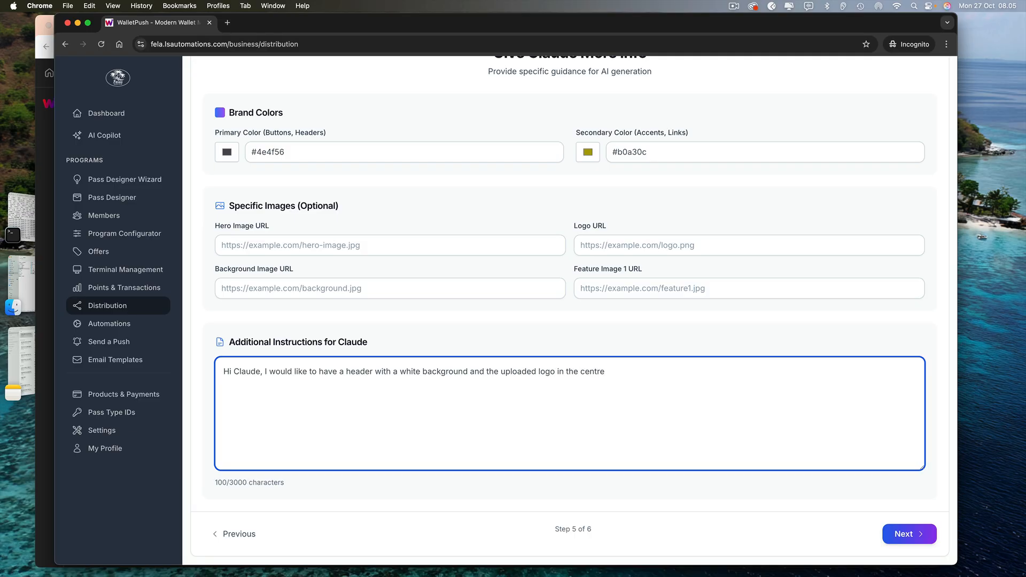
{"action": "type", "text": ". below that"}
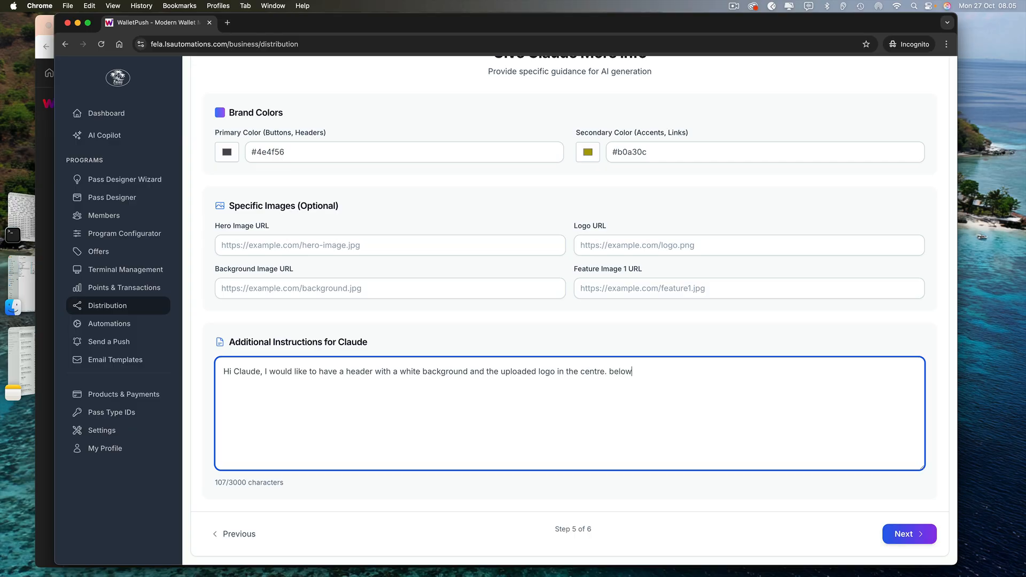
{"action": "type", "text": "would l"}
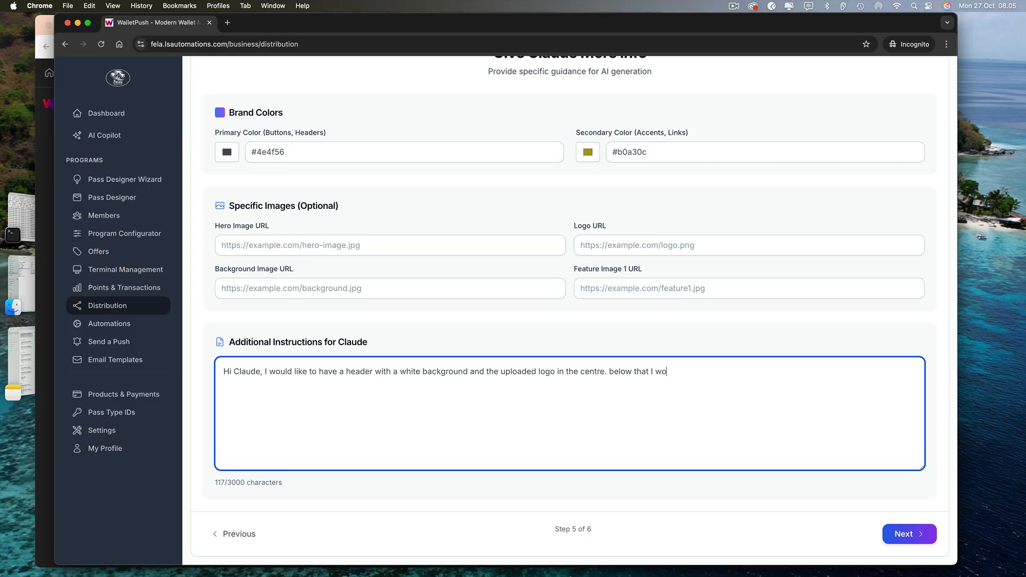
{"action": "type", "text": "ike t"}
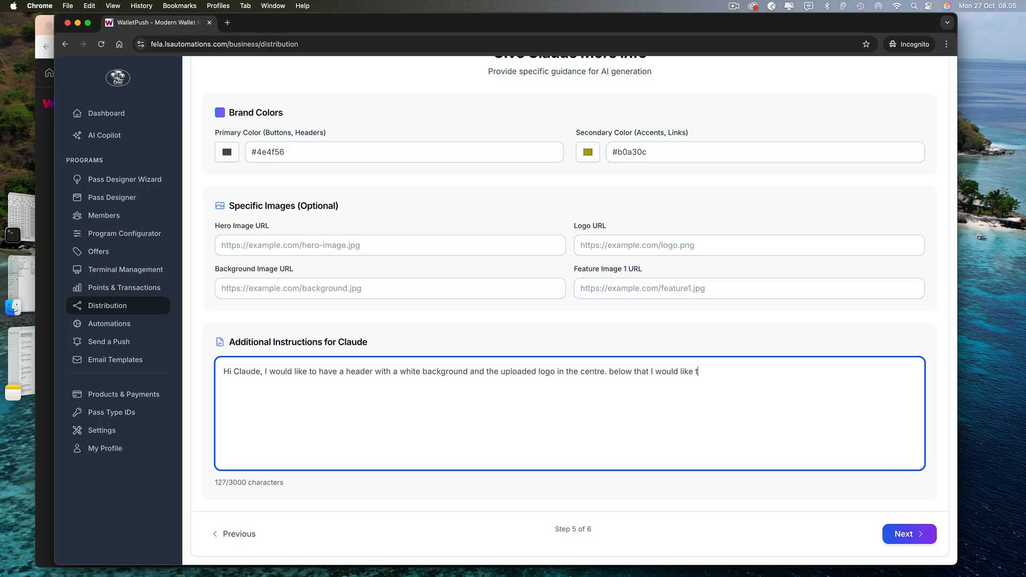
{"action": "type", "text": "he main section to have the"}
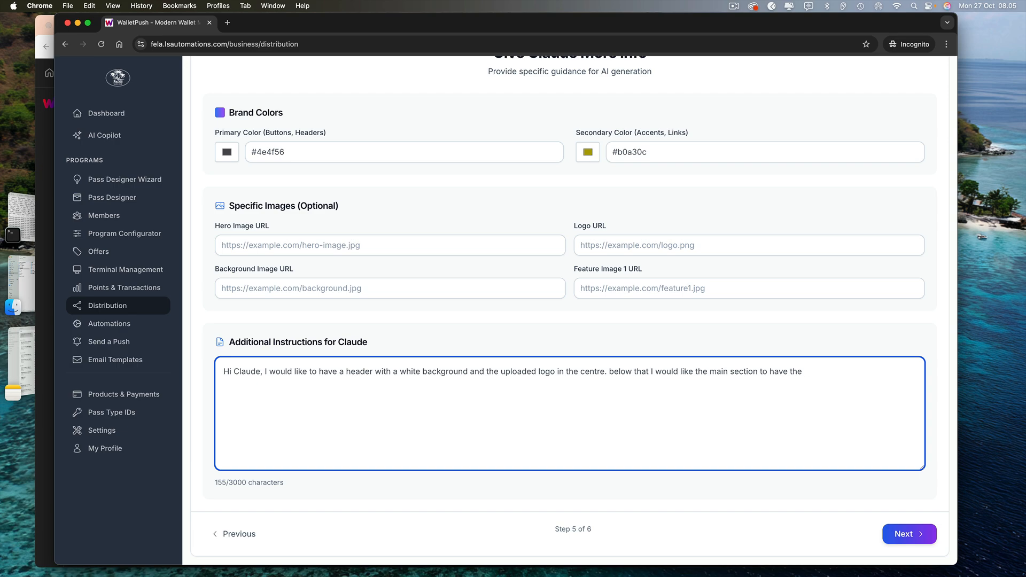
{"action": "type", "text": "upload backgr"}
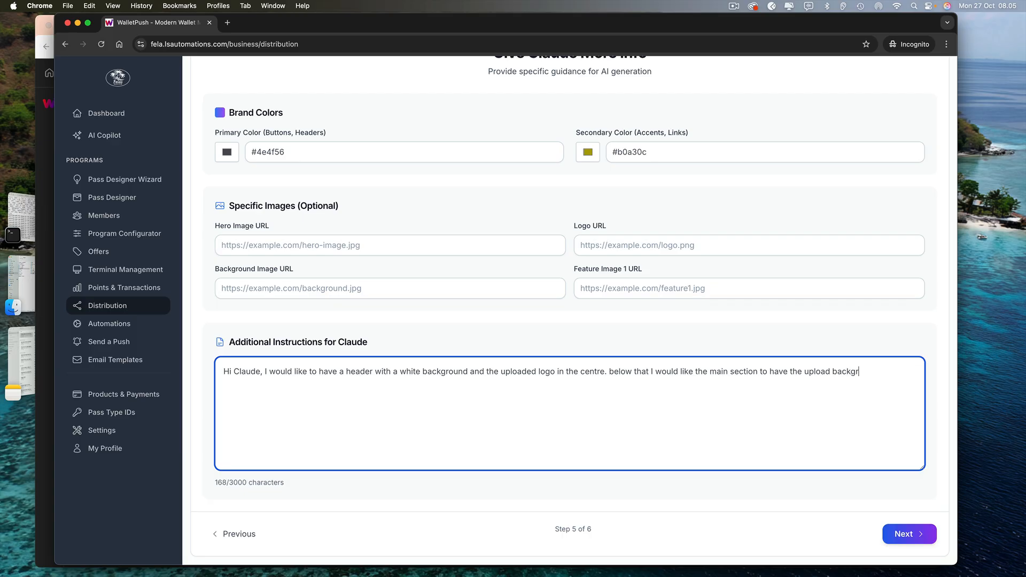
{"action": "type", "text": "ound image"}
Add instructions for centred input forms in 80% primary colour over the background image
{"action": "left_click", "coordinate": [830, 372]}
{"action": "type", "text": "ed"}
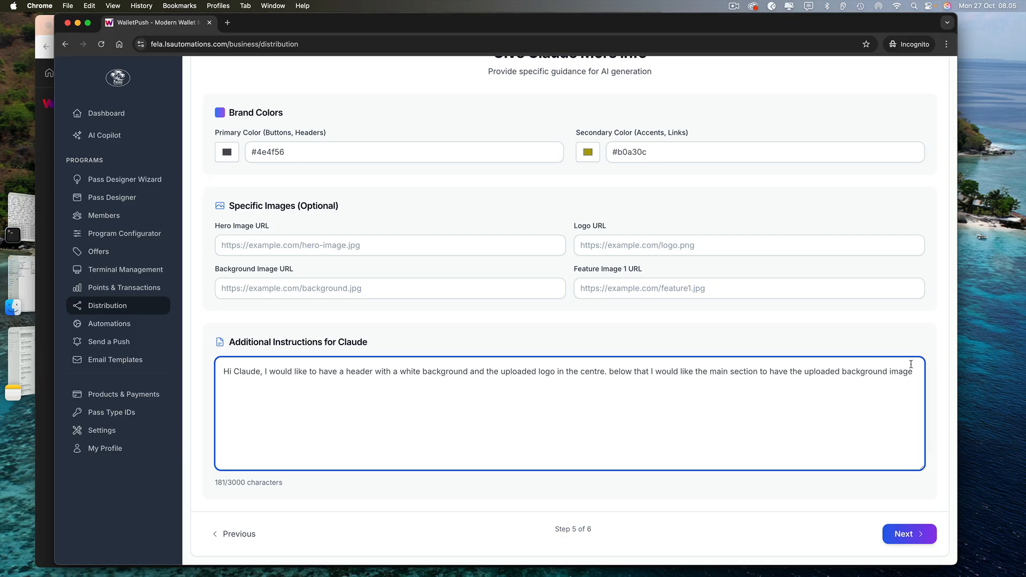
{"action": "type", "text": "in the b"}
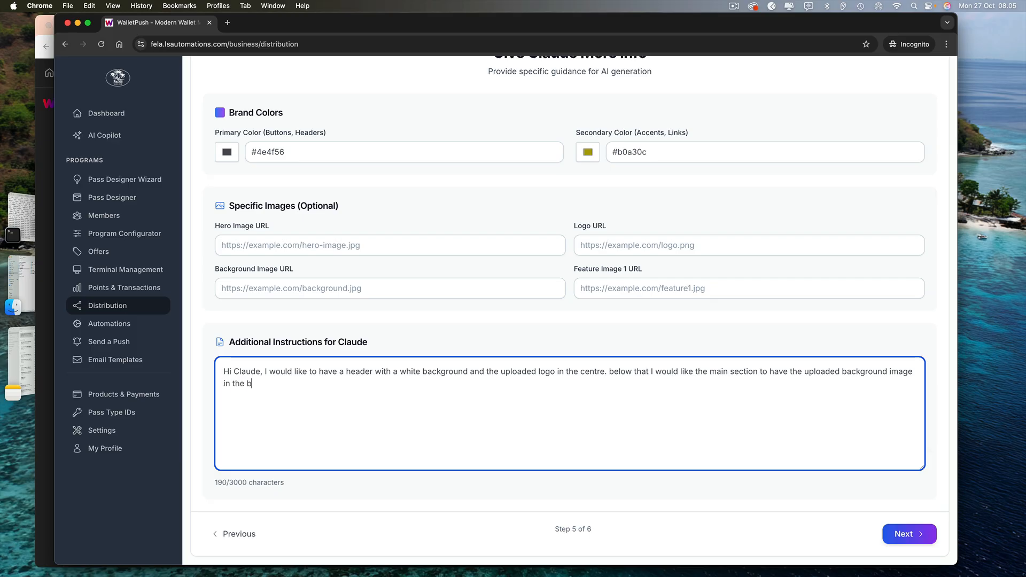
{"action": "type", "text": "ackground with the "}
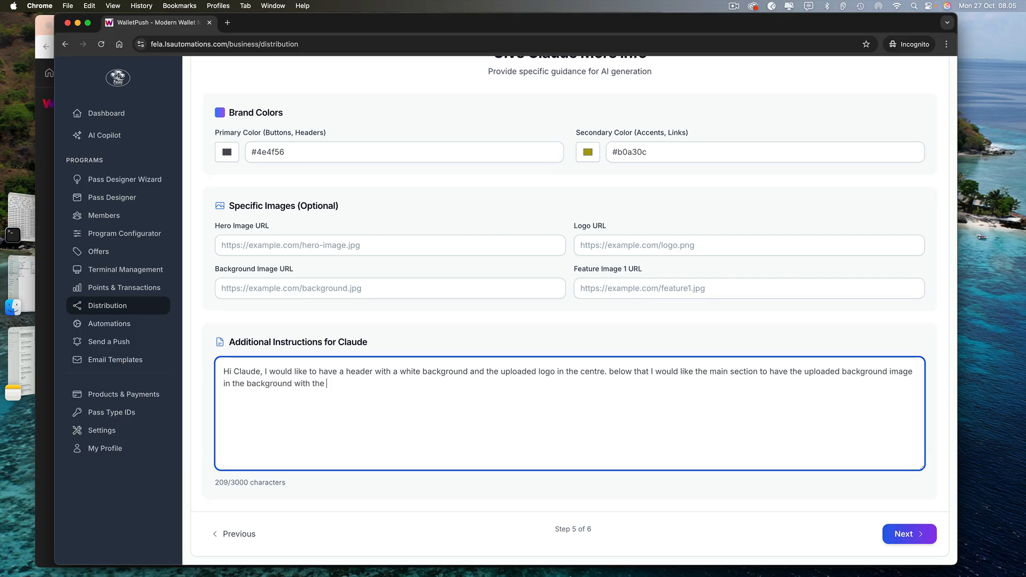
{"action": "type", "text": "in"}
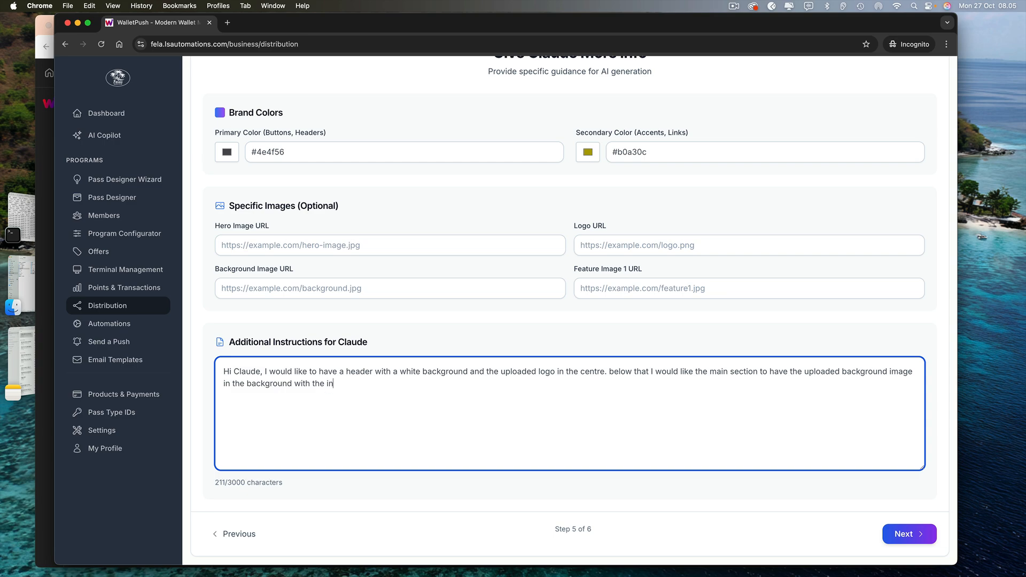
{"action": "type", "text": "put forms "}
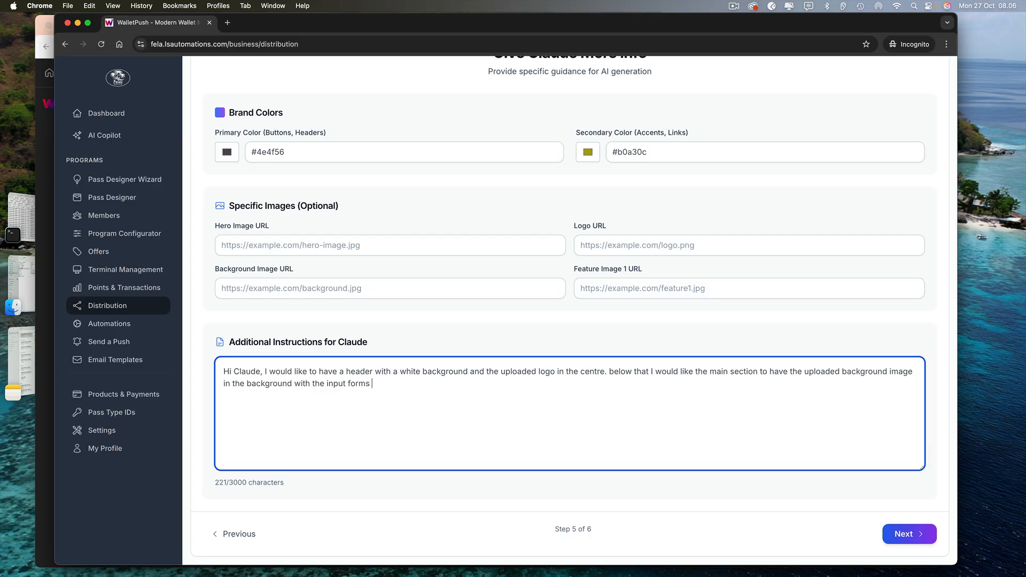
{"action": "type", "text": "in a 80% "}
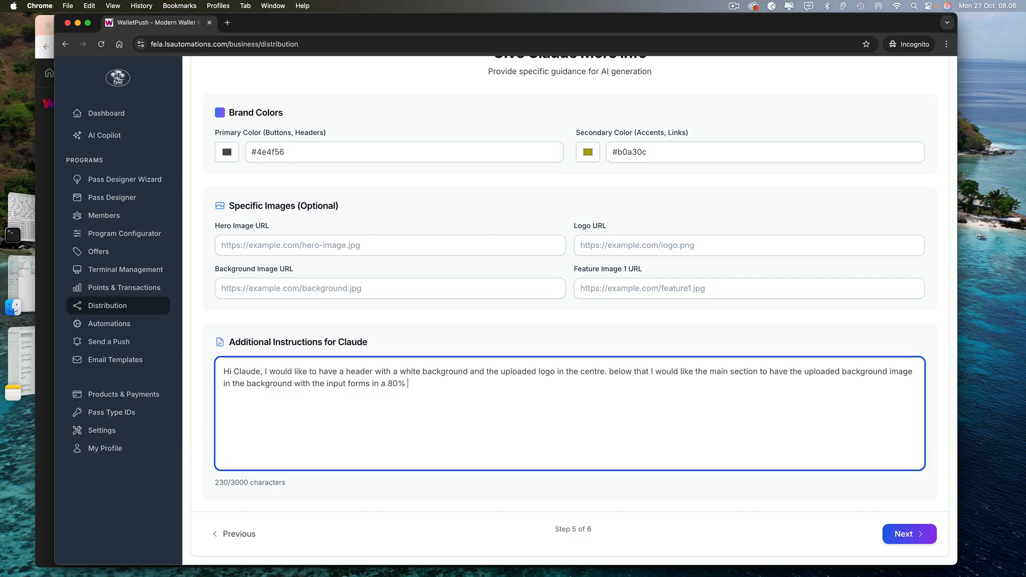
{"action": "type", "text": "p"}
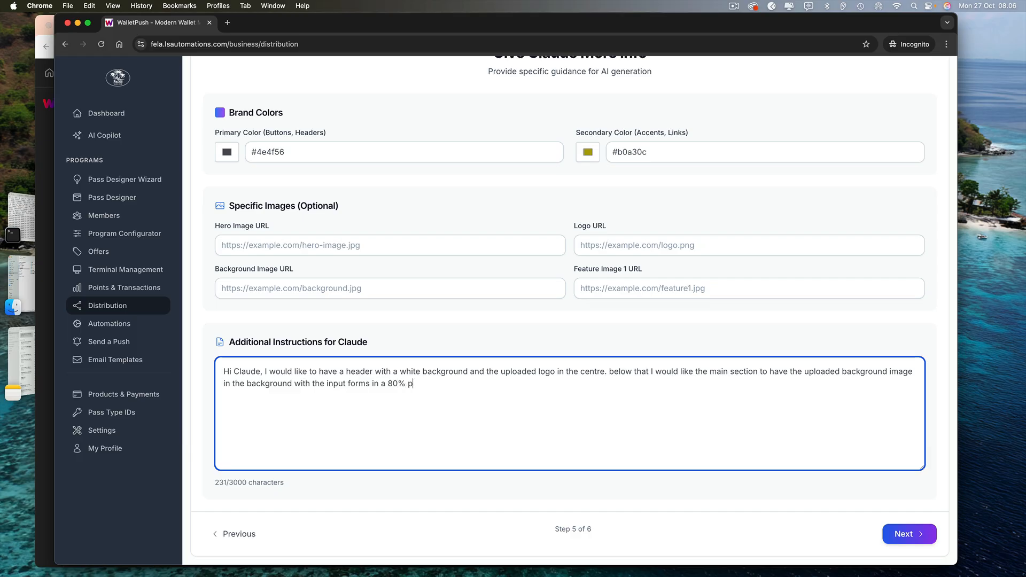
{"action": "type", "text": "rimary color"}
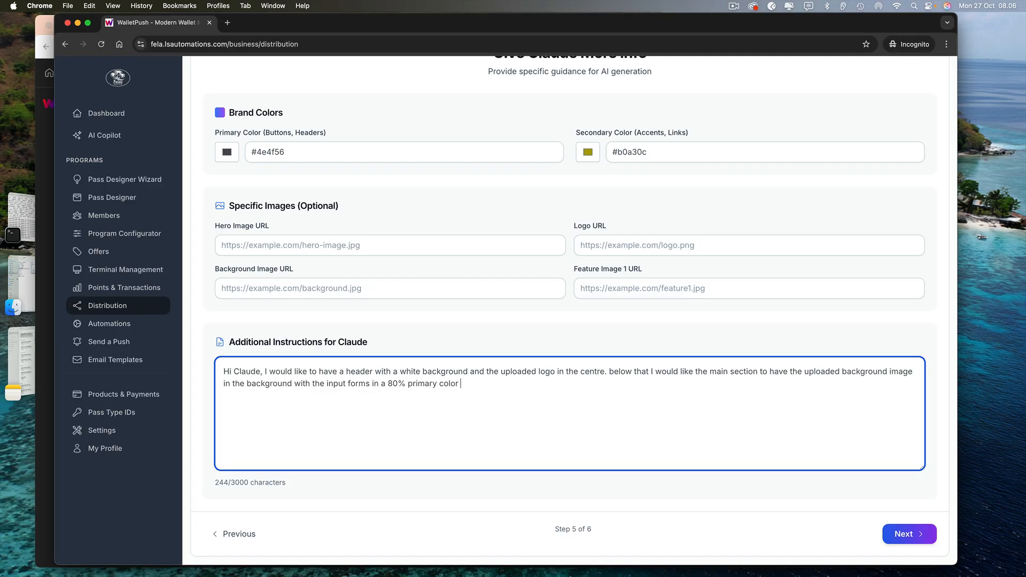
{"action": "type", "text": "centered "}
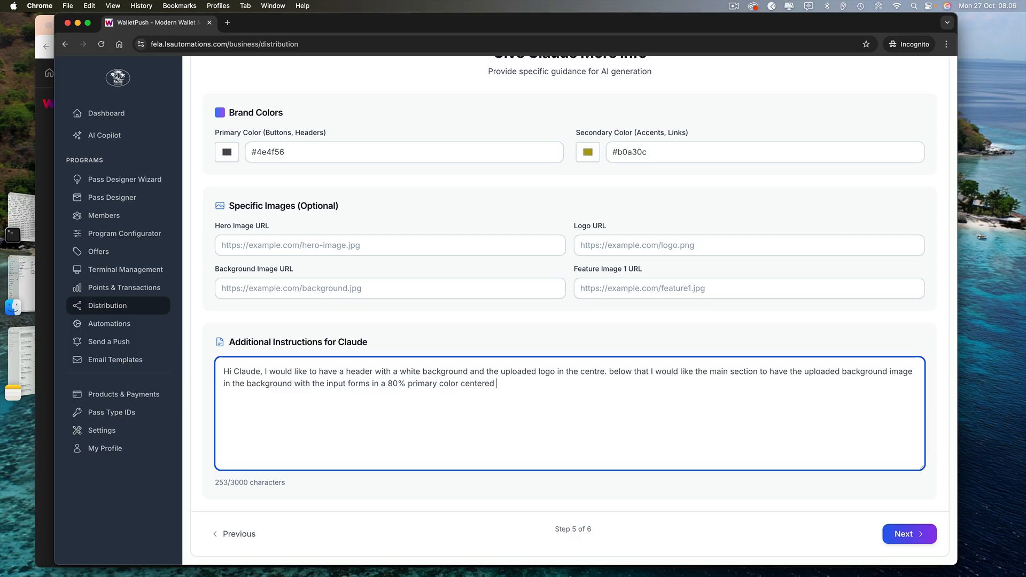
{"action": "type", "text": "form"}
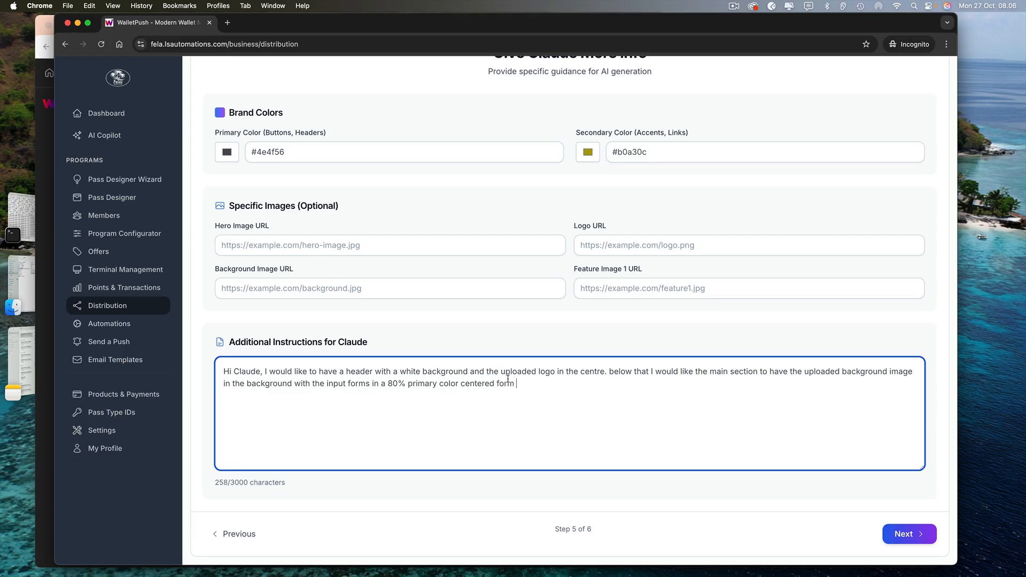
{"action": "left_click", "coordinate": [612, 373]}
{"action": "key", "text": "BackSpace"}
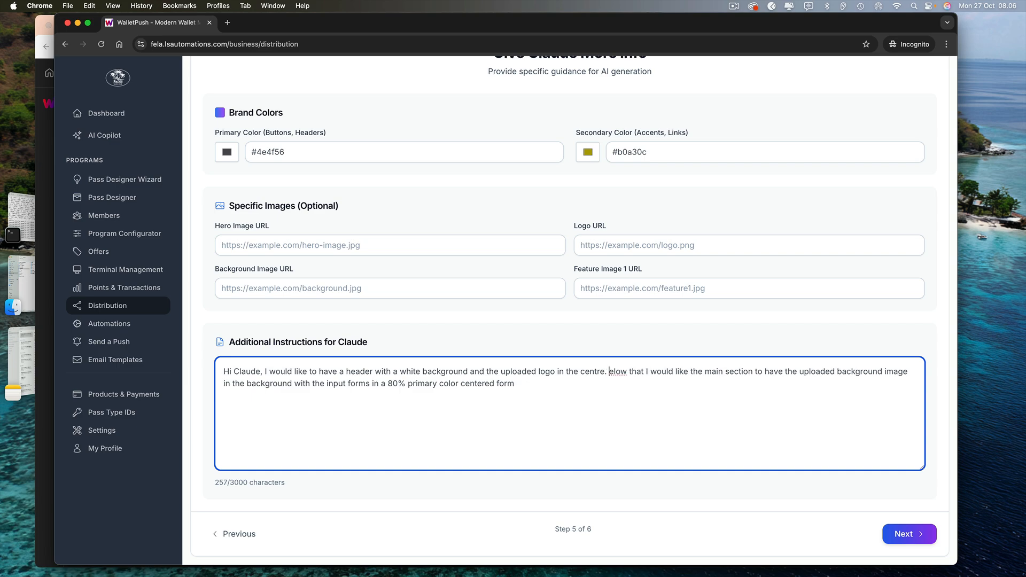
{"action": "type", "text": "B"}
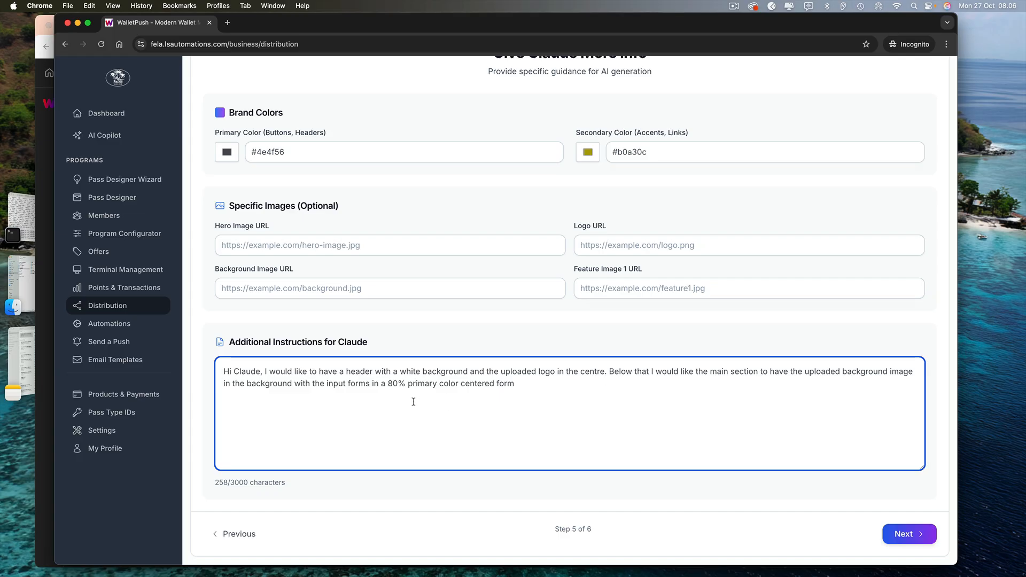
Specify First name, Last Name, Email and Phone number inputs and a secondary-colour button, tidying wording
{"action": "left_click", "coordinate": [227, 383]}
{"action": "key", "text": "BackSpace"}
{"action": "key", "text": "BackSpace"}
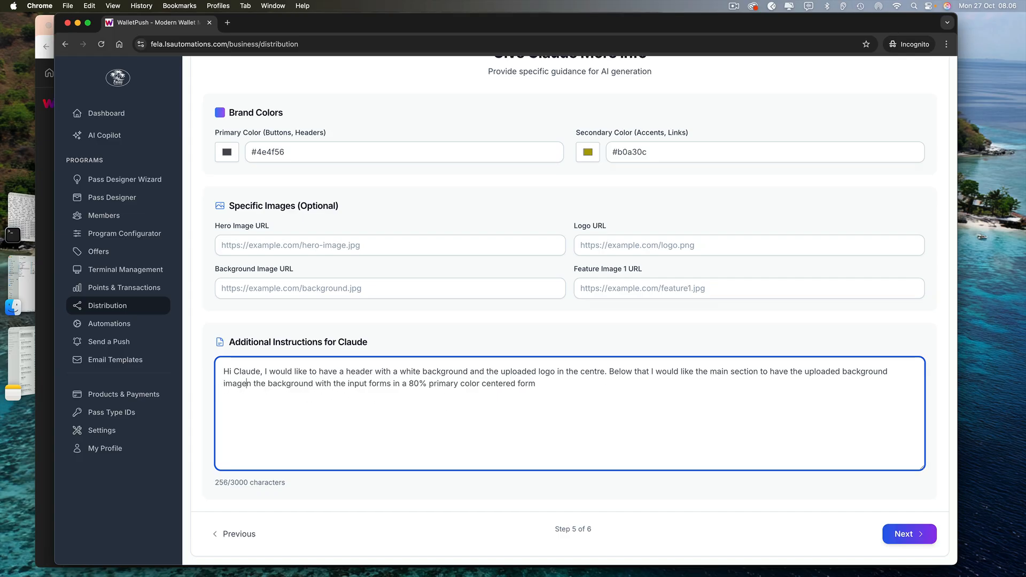
{"action": "type", "text": "as"}
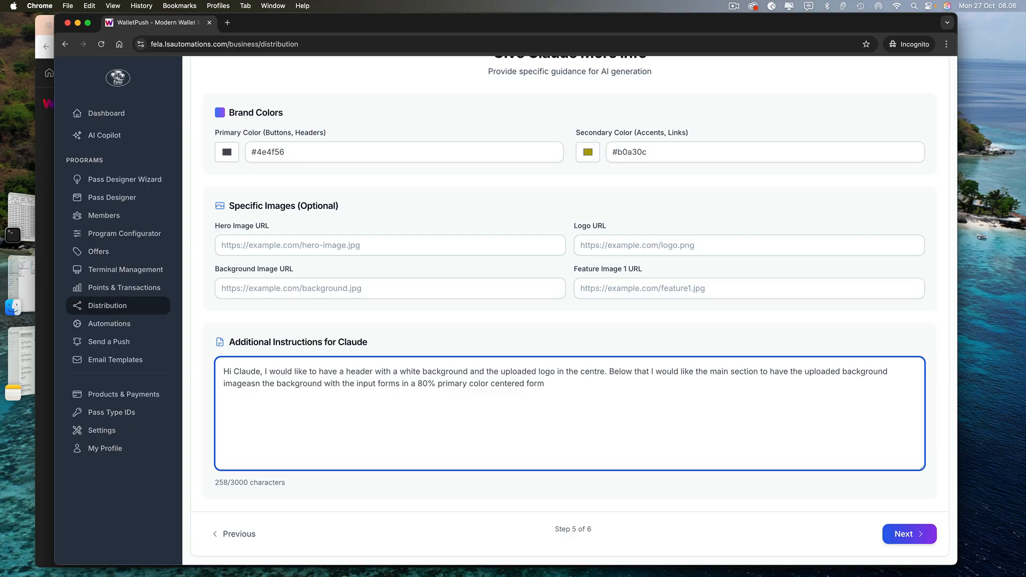
{"action": "key", "text": "BackSpace"}
{"action": "key", "text": "BackSpace"}
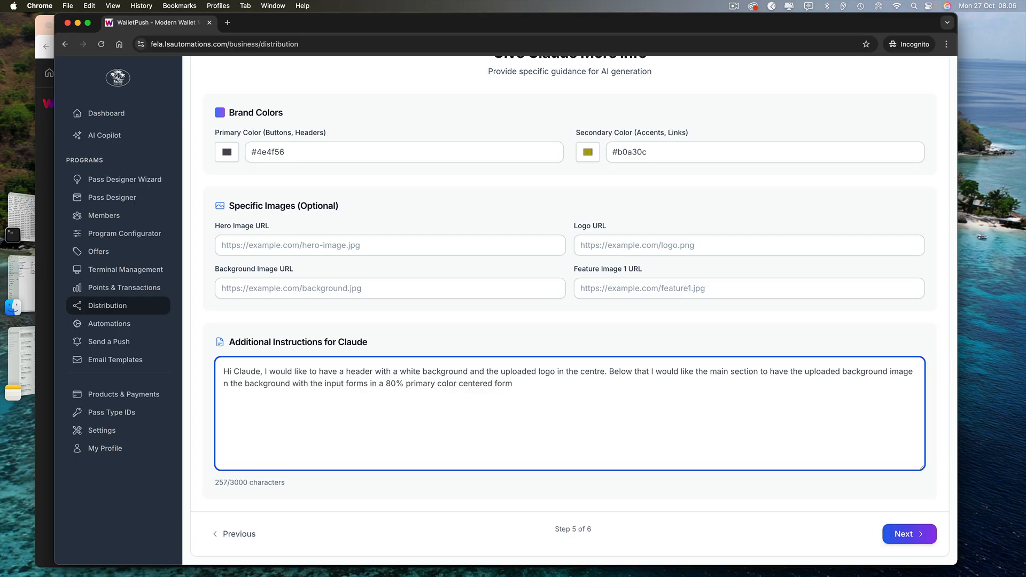
{"action": "type", "text": "as"}
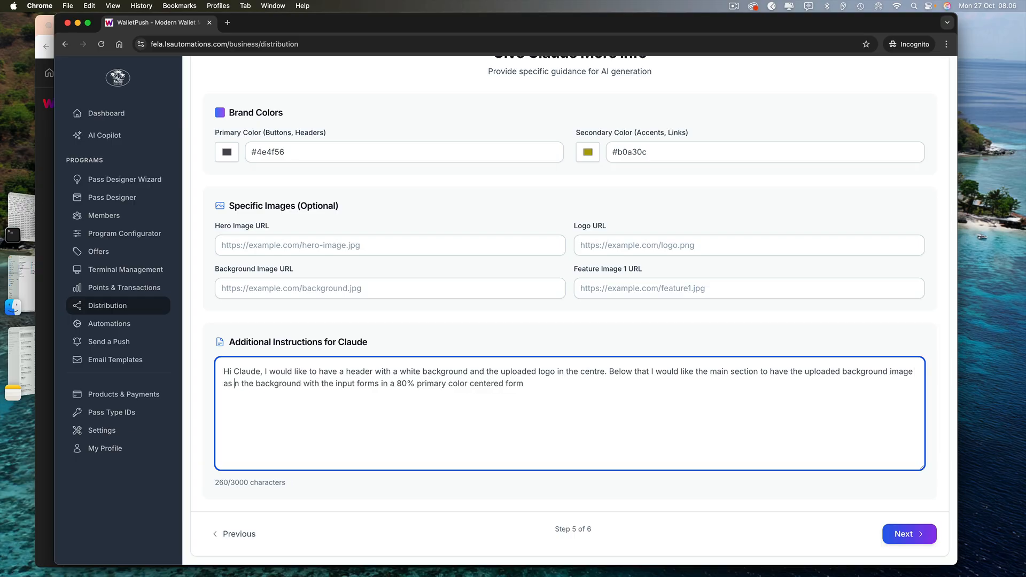
{"action": "key", "text": "BackSpace"}
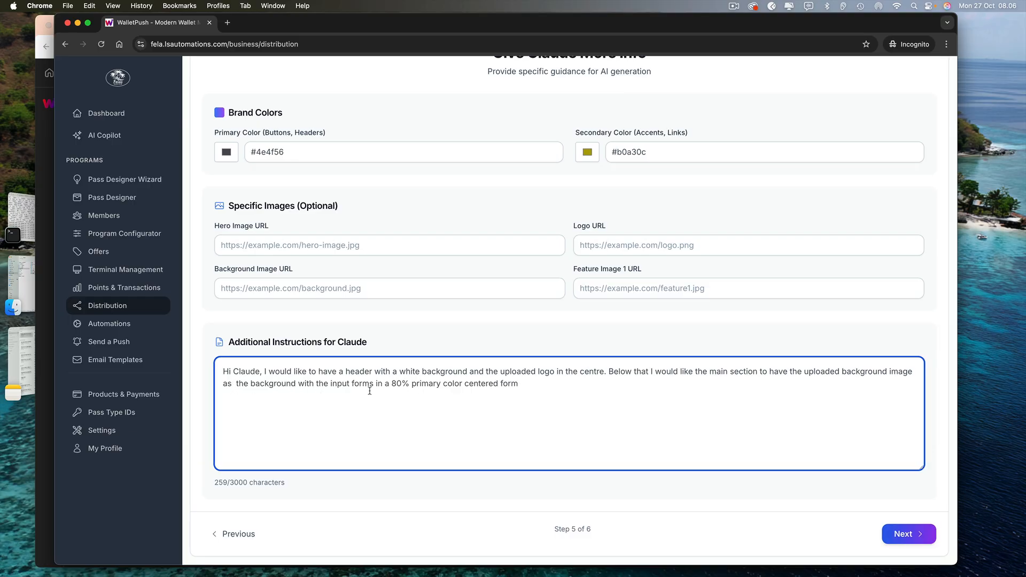
{"action": "left_click", "coordinate": [520, 385]}
{"action": "key", "text": "BackSpace"}
{"action": "key", "text": "BackSpace"}
{"action": "key", "text": "BackSpace"}
{"action": "key", "text": "BackSpace"}
{"action": "key", "text": "BackSpace"}
{"action": "key", "text": "BackSpace"}
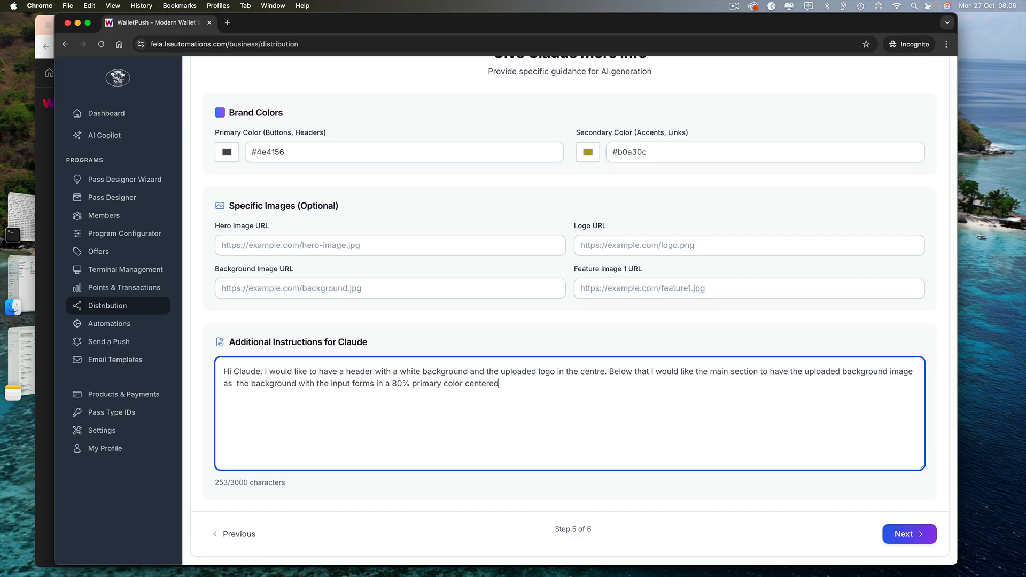
{"action": "type", "text": ". The input forms should "}
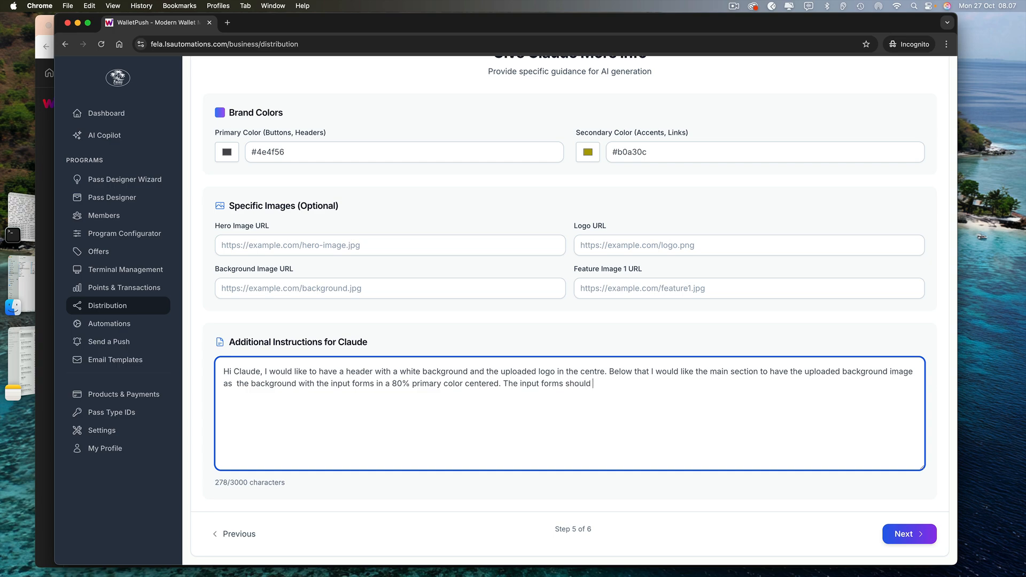
{"action": "type", "text": "have First name, Las"}
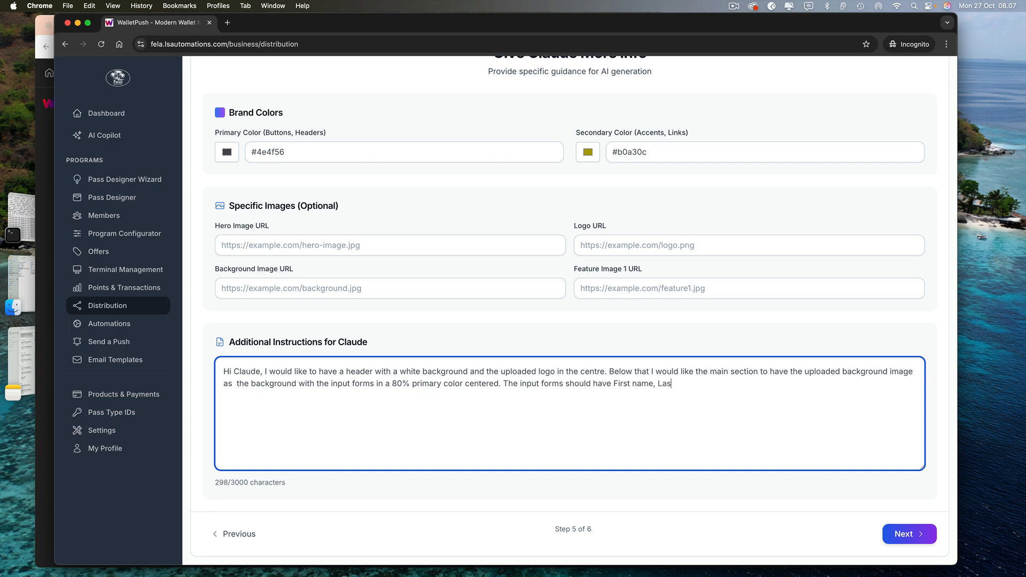
{"action": "type", "text": "t N"}
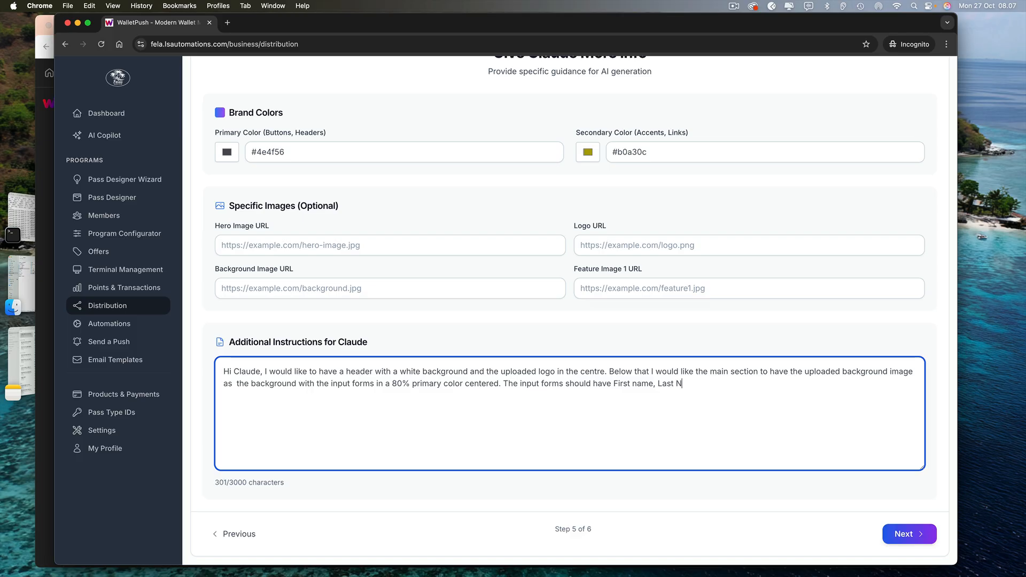
{"action": "type", "text": "ame, Email and Phone"}
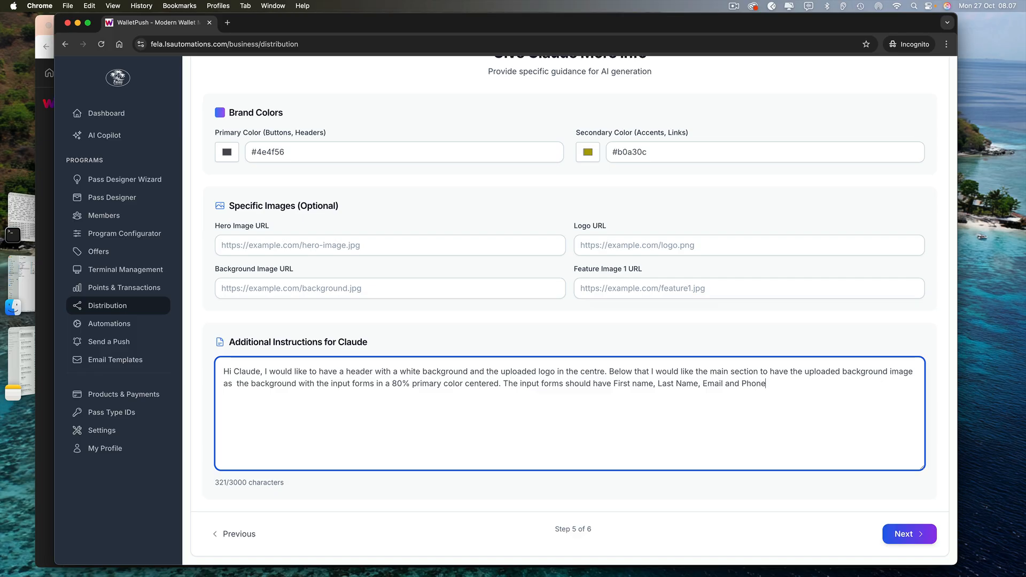
{"action": "type", "text": " number as "}
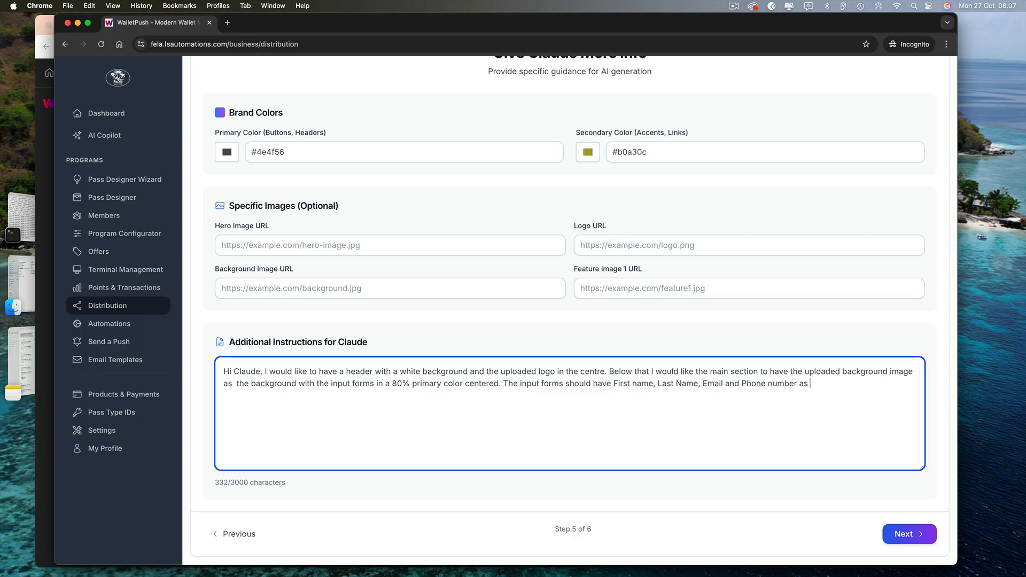
{"action": "type", "text": "inputs"}
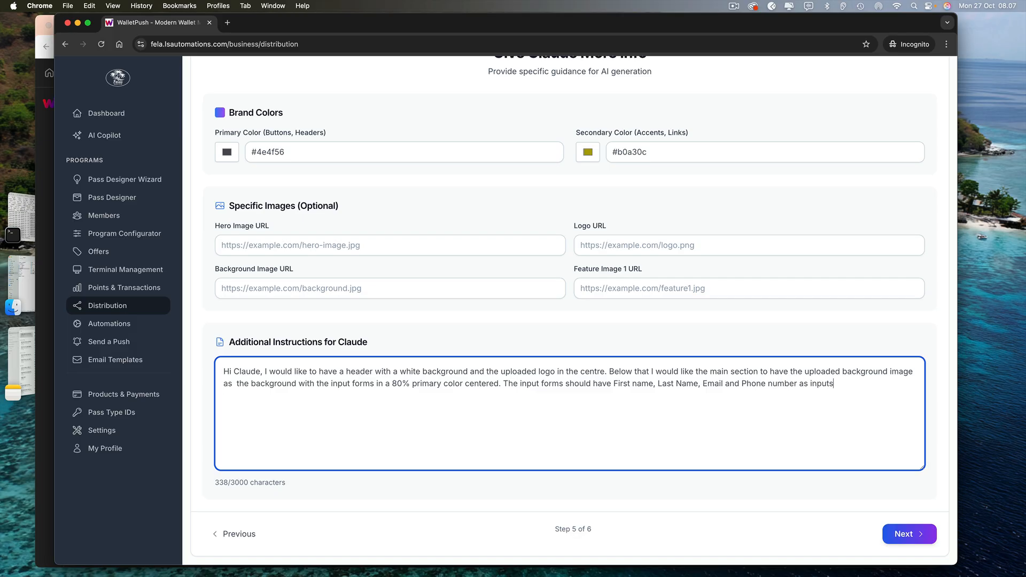
{"action": "type", "text": " and then b"}
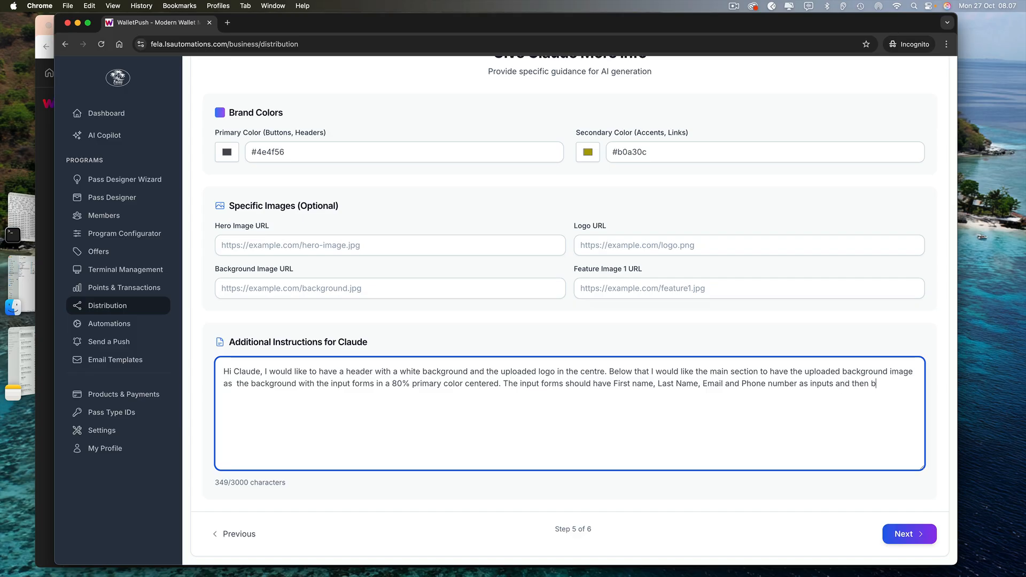
{"action": "type", "text": "utton should be"}
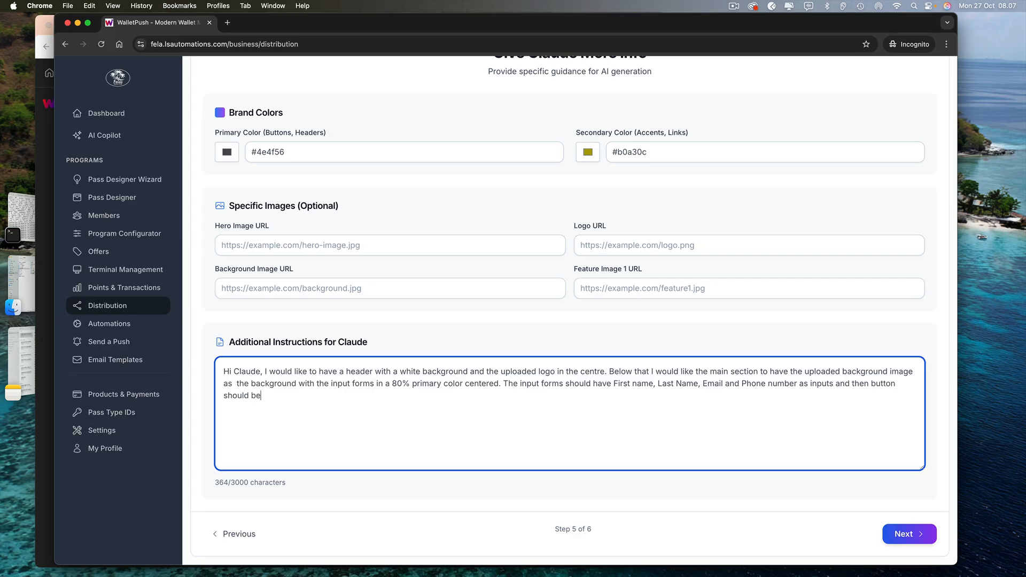
{"action": "type", "text": " the secon"}
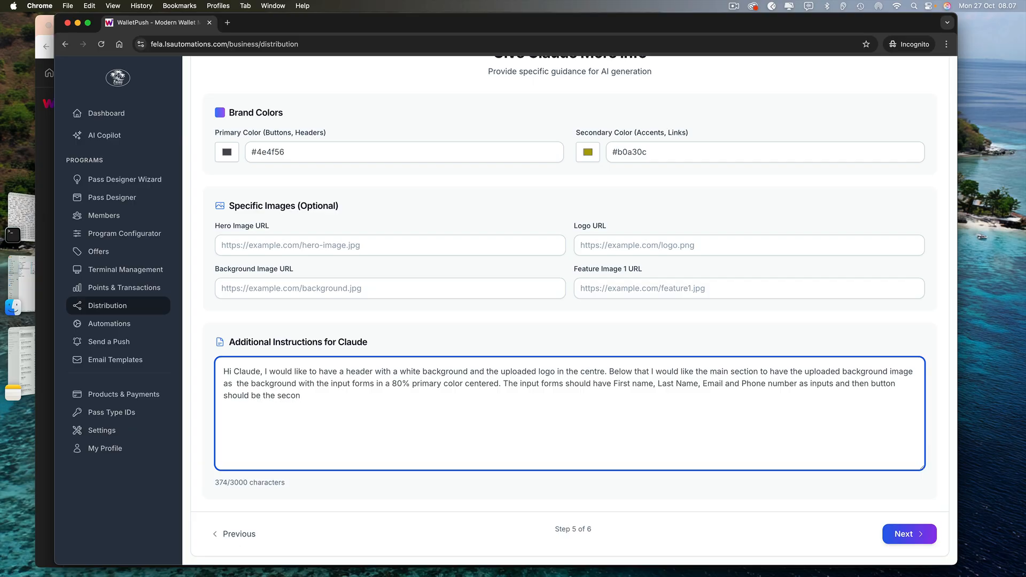
{"action": "type", "text": "dary color"}
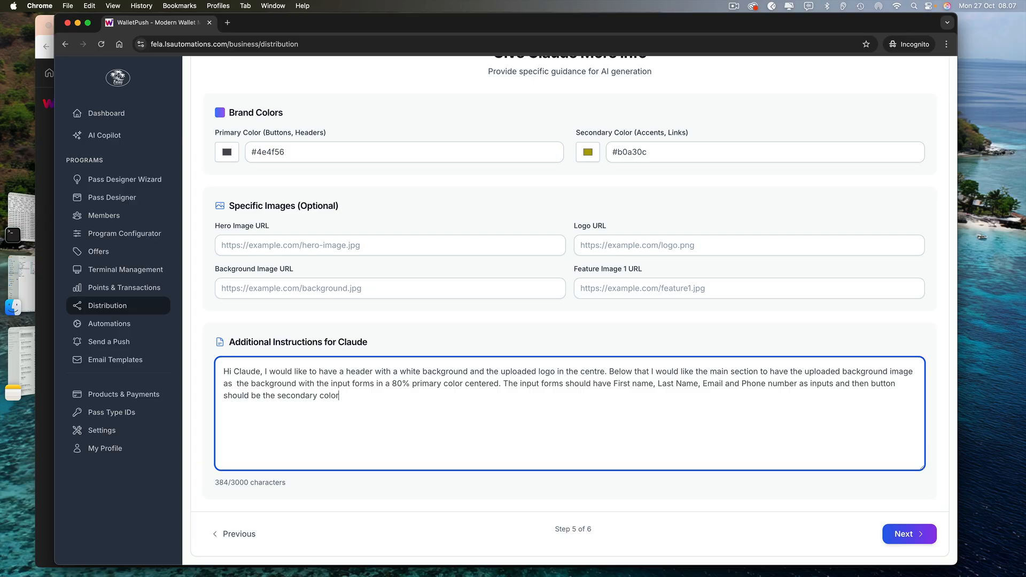
{"action": "type", "text": "."}
{"action": "key", "text": "Return"}
{"action": "key", "text": "Return"}
Ask for a benefits section below and a primary-colour footer reading 'Copyright 2025 Felas beach club'
{"action": "type", "text": "Below this sect"}
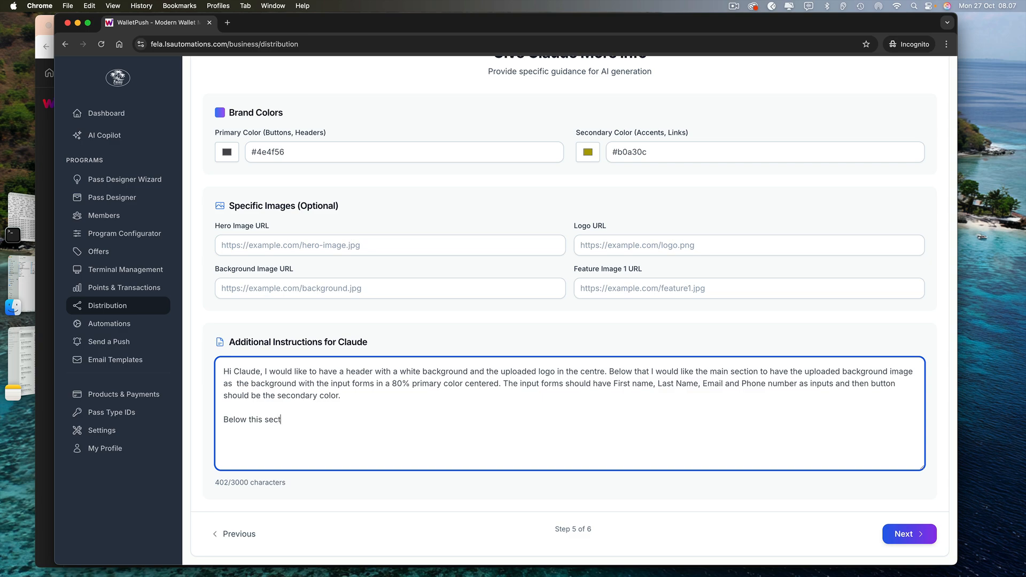
{"action": "type", "text": "ion I wou"}
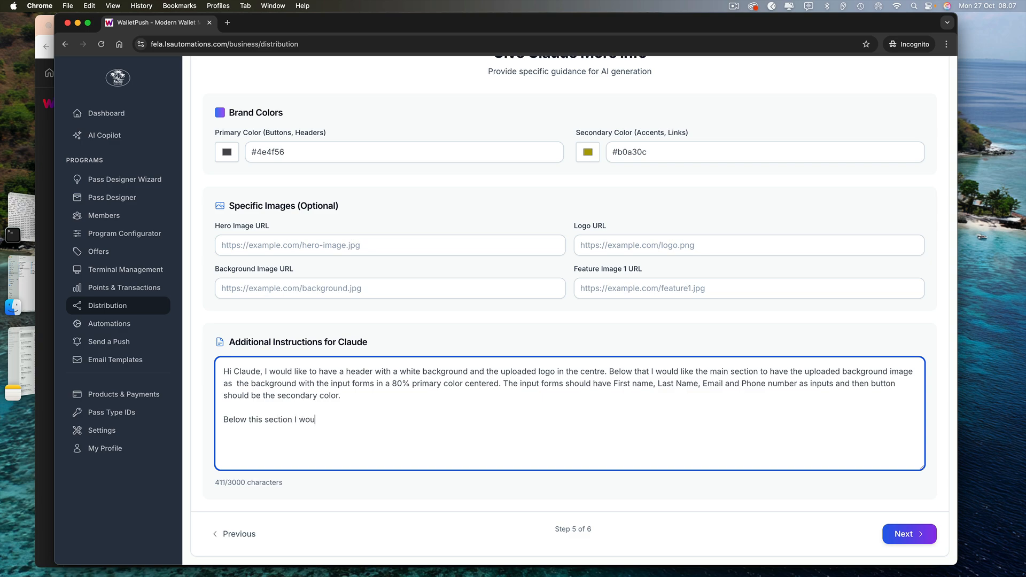
{"action": "type", "text": "ld like a"}
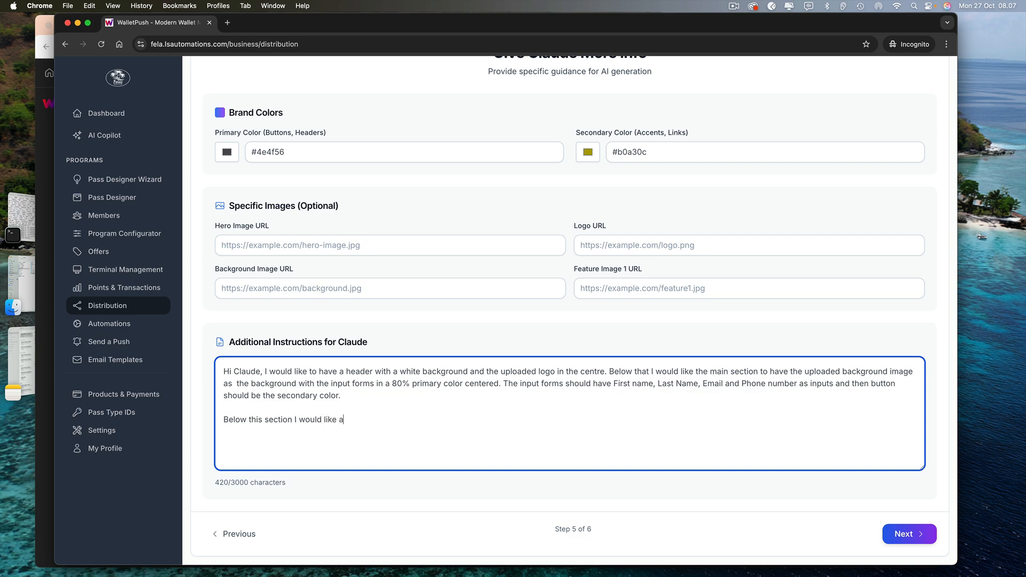
{"action": "type", "text": "nother sectio"}
{"action": "type", "text": "n for t"}
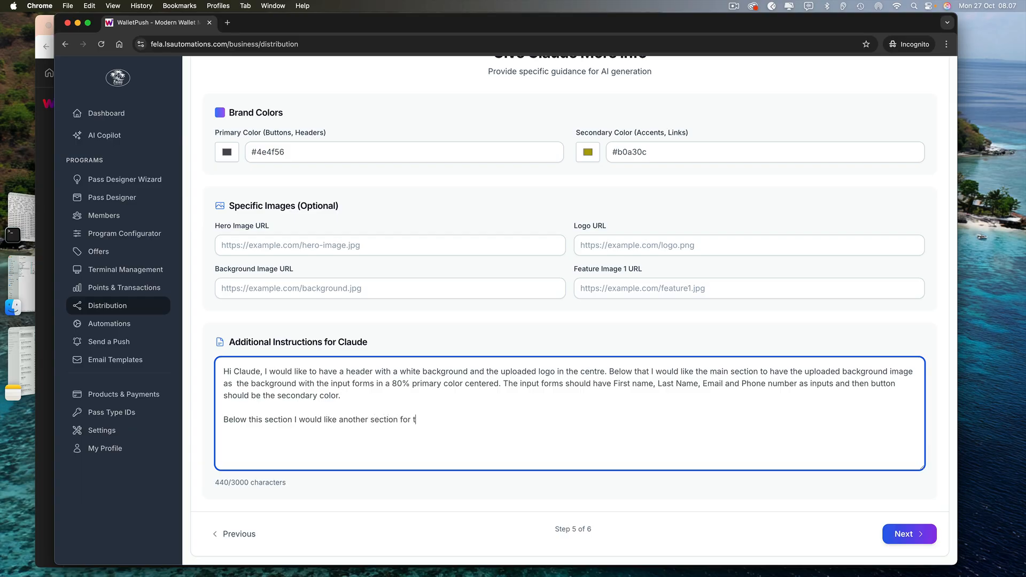
{"action": "type", "text": "he benefits and the "}
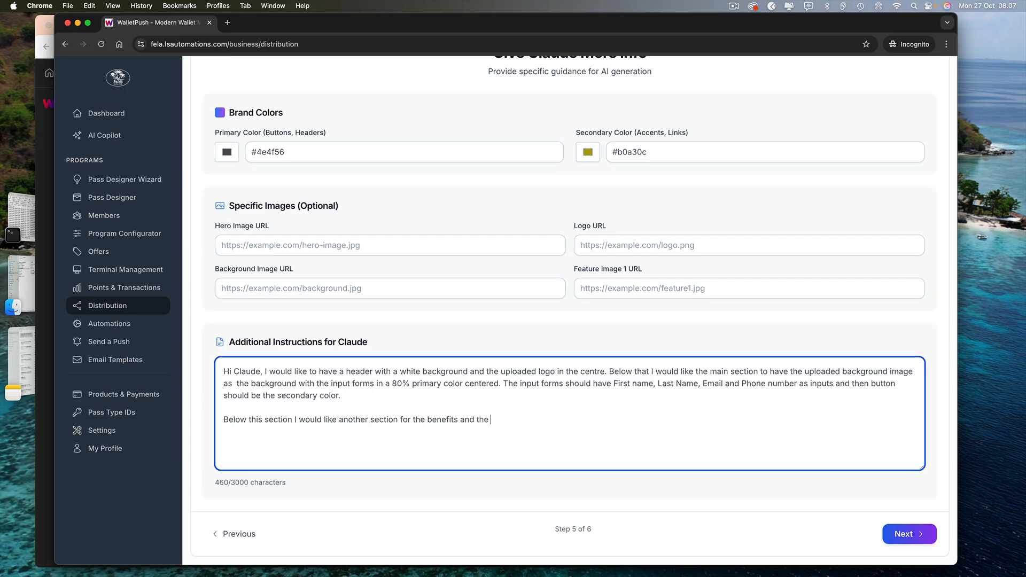
{"action": "type", "text": "footer should be "}
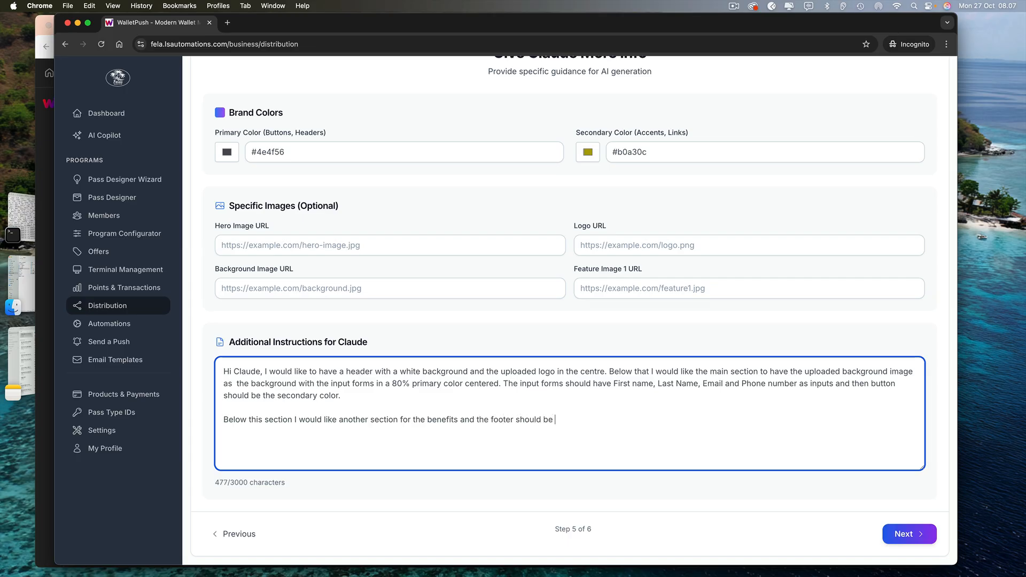
{"action": "type", "text": "in the p"}
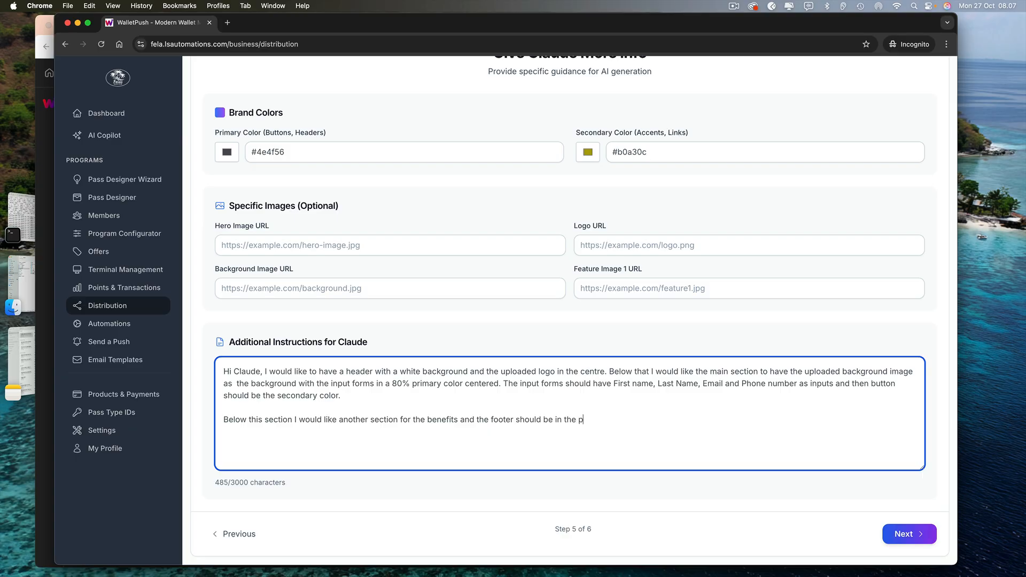
{"action": "type", "text": "rimary color wi"}
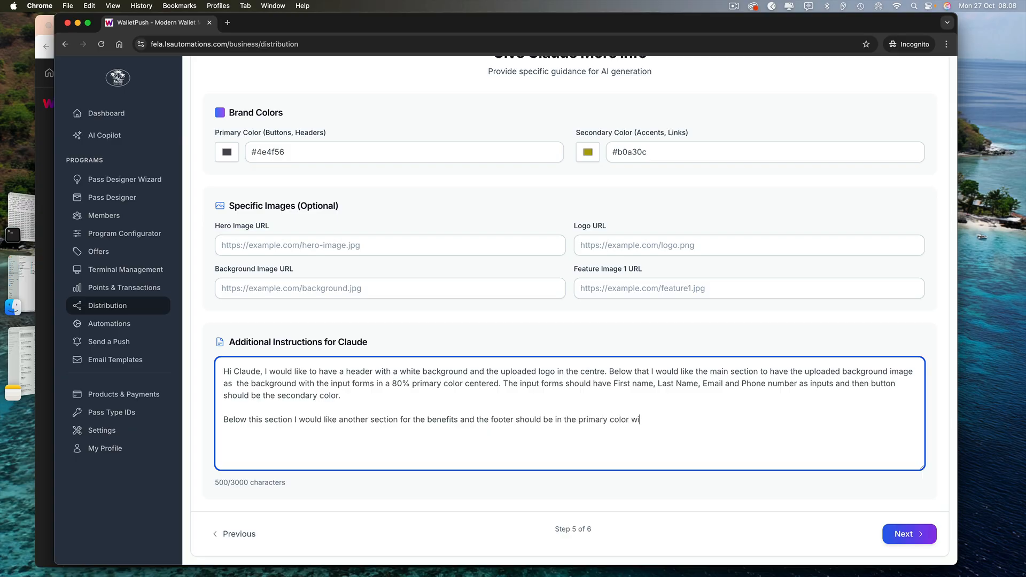
{"action": "type", "text": "th Copyright "}
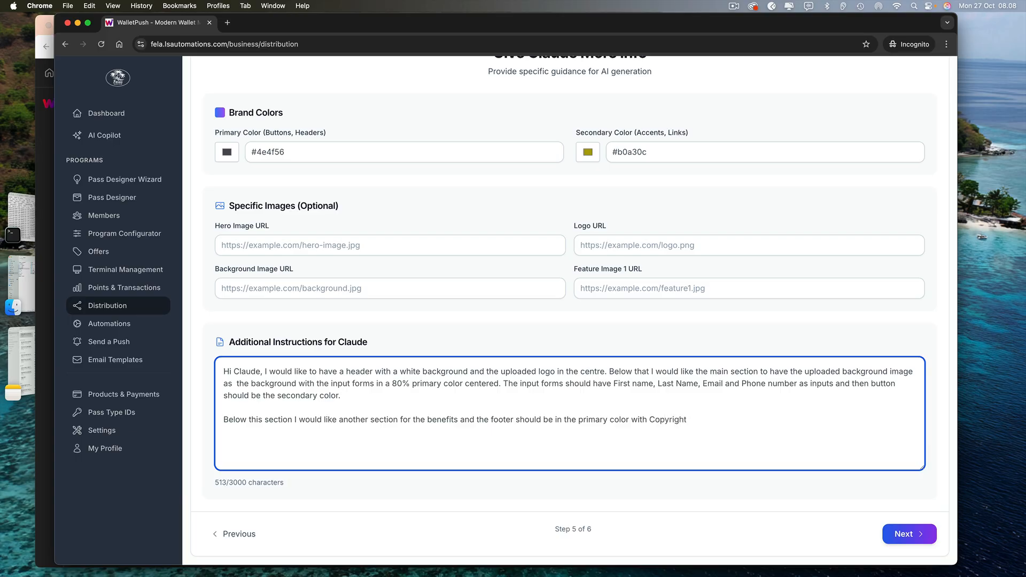
{"action": "type", "text": "2025 Fela"}
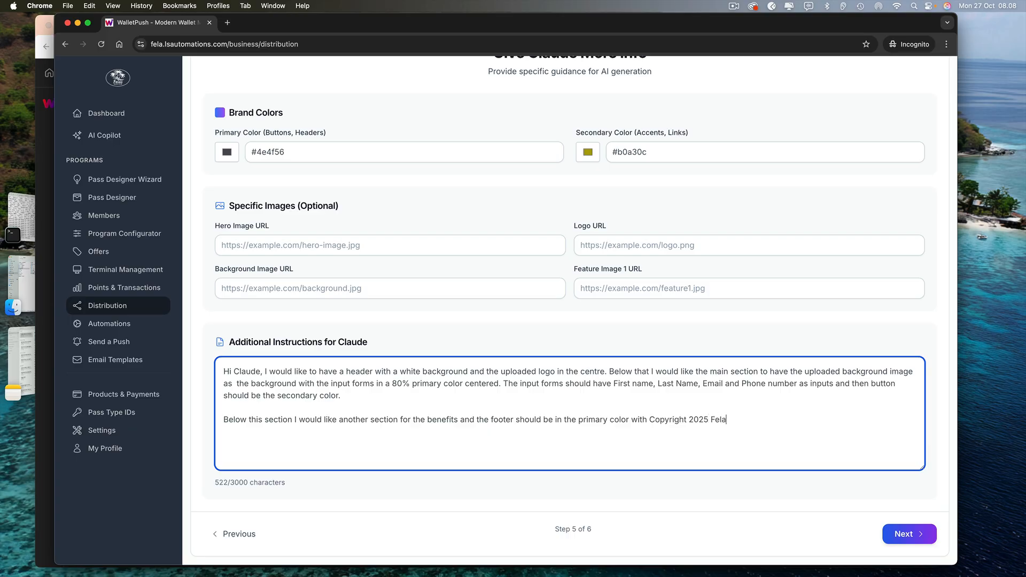
{"action": "type", "text": "s beach clu"}
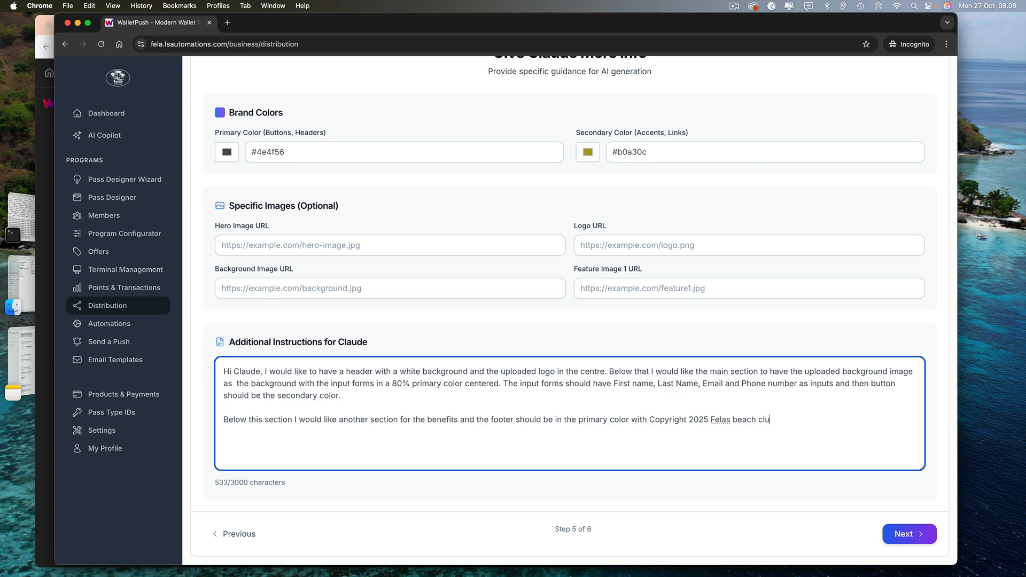
{"action": "type", "text": "b"}
Advance to step 6 of 6 and have the AI generate the Felas Beach Club landing page
{"action": "left_click", "coordinate": [899, 534]}
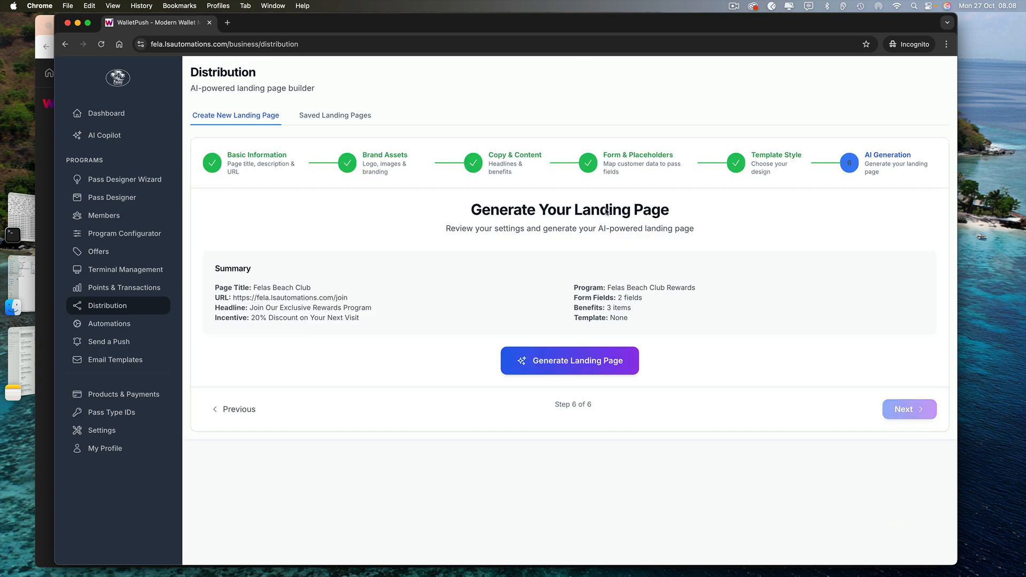
{"action": "left_click", "coordinate": [563, 360]}
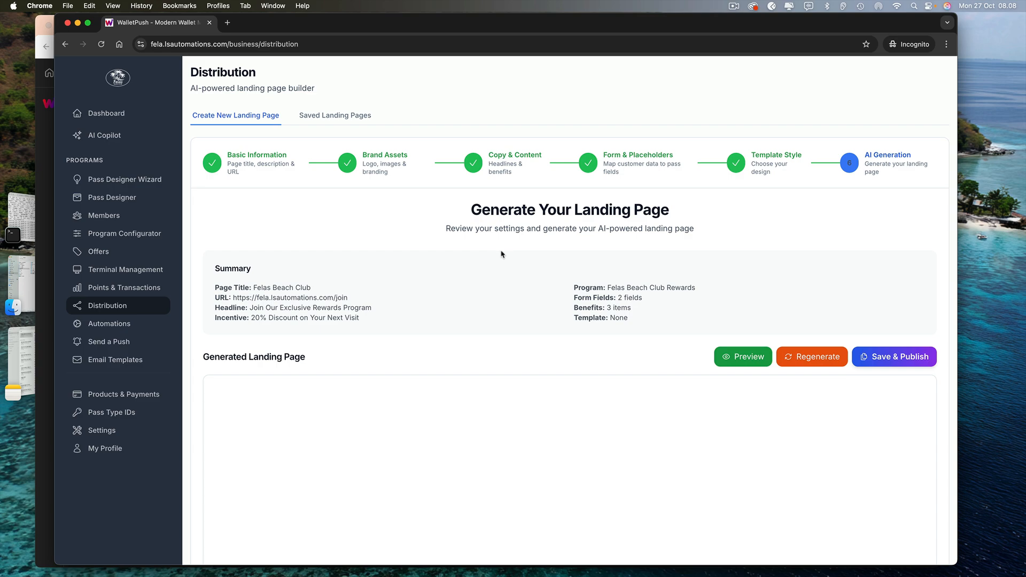
{"action": "scroll", "coordinate": [487, 277], "scroll_direction": "down", "scroll_amount": 2}
{"action": "scroll", "coordinate": [487, 276], "scroll_direction": "down", "scroll_amount": 1}
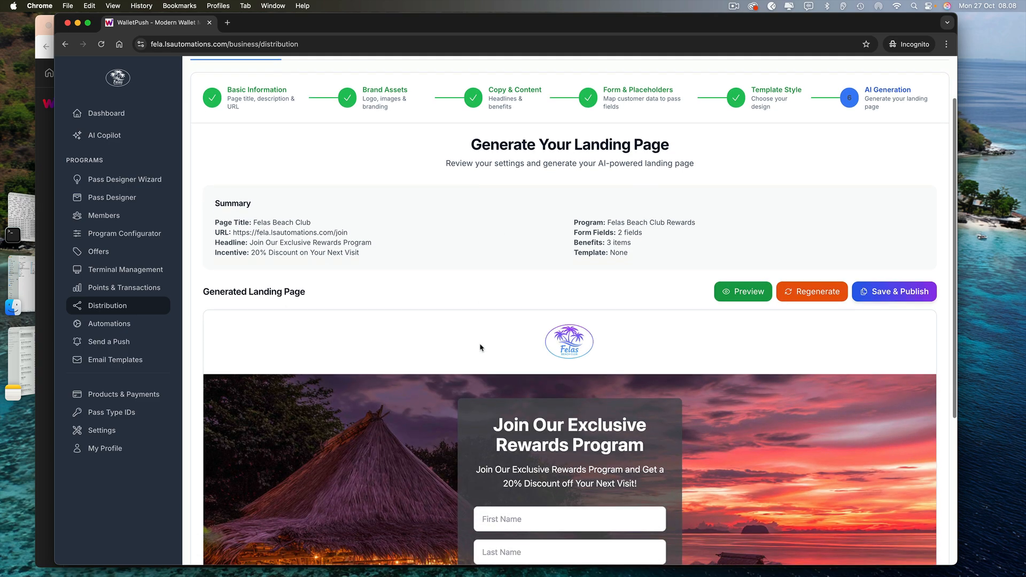
{"action": "scroll", "coordinate": [481, 347], "scroll_direction": "down", "scroll_amount": 4}
{"action": "scroll", "coordinate": [474, 394], "scroll_direction": "up", "scroll_amount": 2}
{"action": "scroll", "coordinate": [472, 394], "scroll_direction": "up", "scroll_amount": 5}
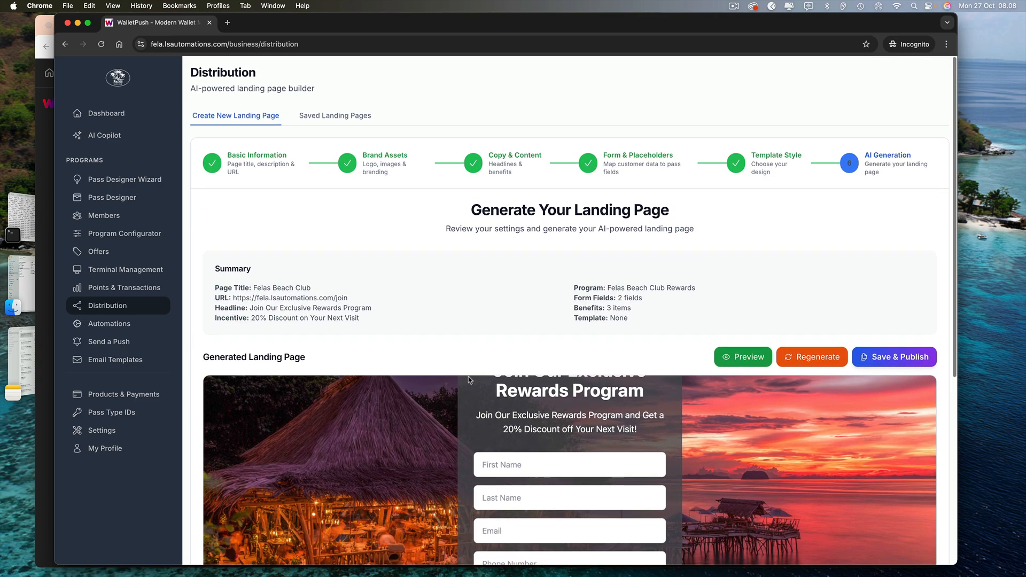
{"action": "scroll", "coordinate": [466, 324], "scroll_direction": "down", "scroll_amount": 10}
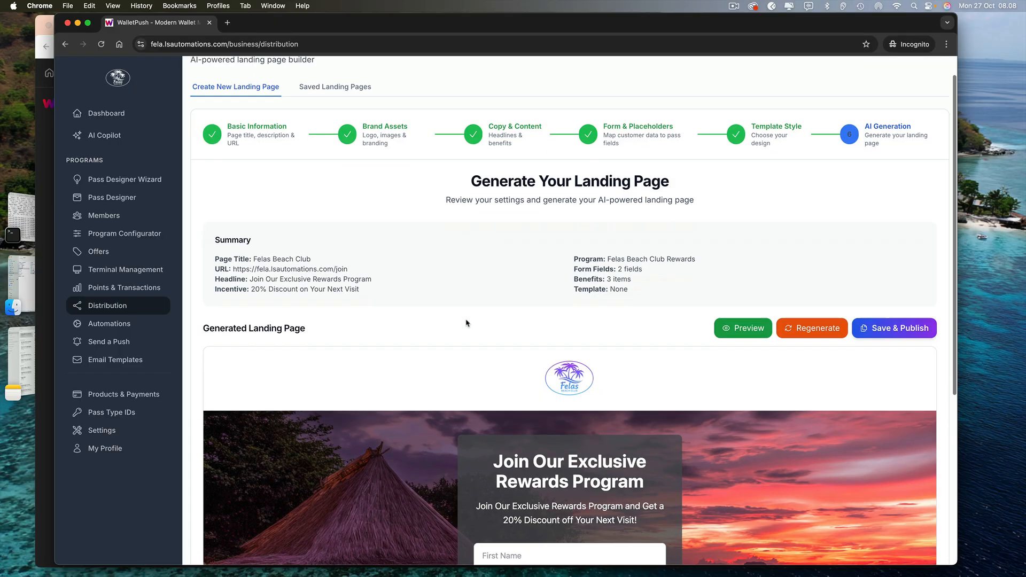
{"action": "scroll", "coordinate": [466, 214], "scroll_direction": "down", "scroll_amount": 1}
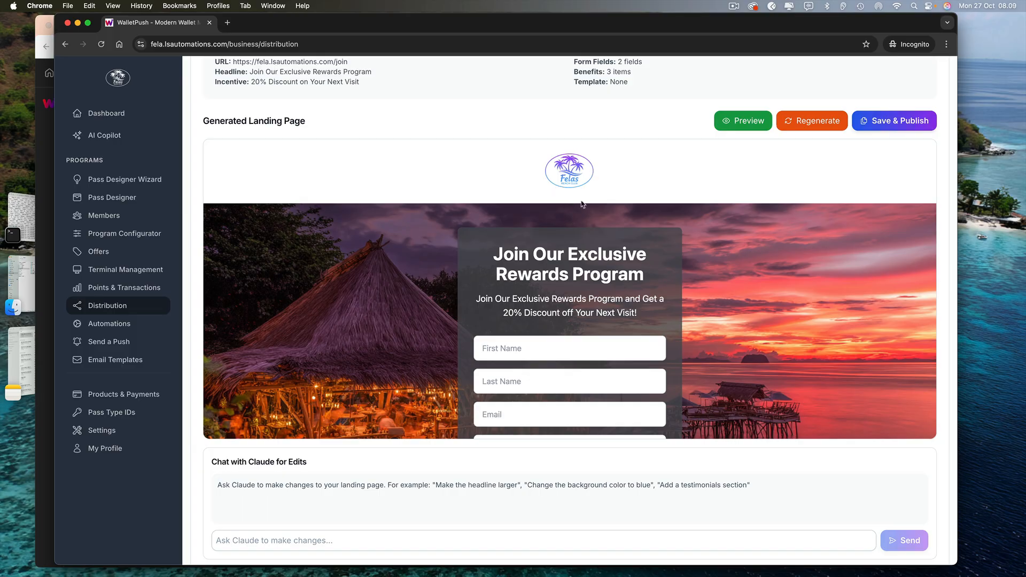
{"action": "scroll", "coordinate": [572, 259], "scroll_direction": "down", "scroll_amount": 3}
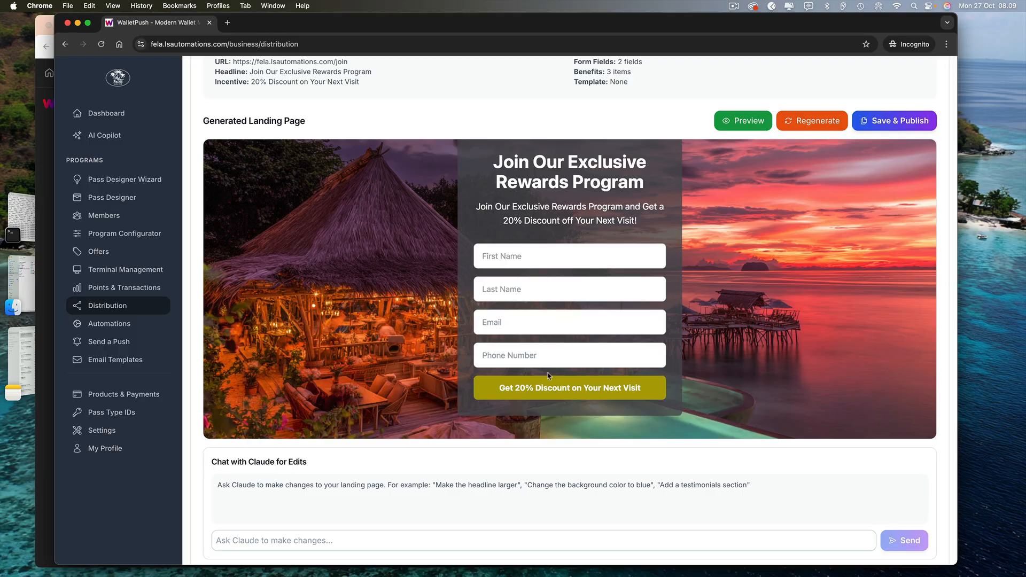
{"action": "scroll", "coordinate": [550, 381], "scroll_direction": "down", "scroll_amount": 5}
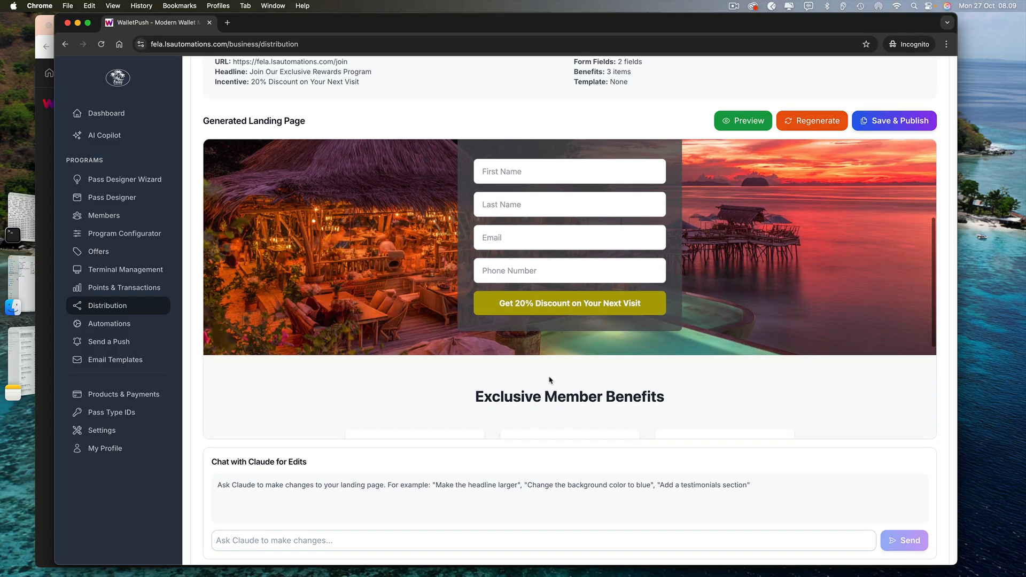
{"action": "scroll", "coordinate": [551, 380], "scroll_direction": "down", "scroll_amount": 3}
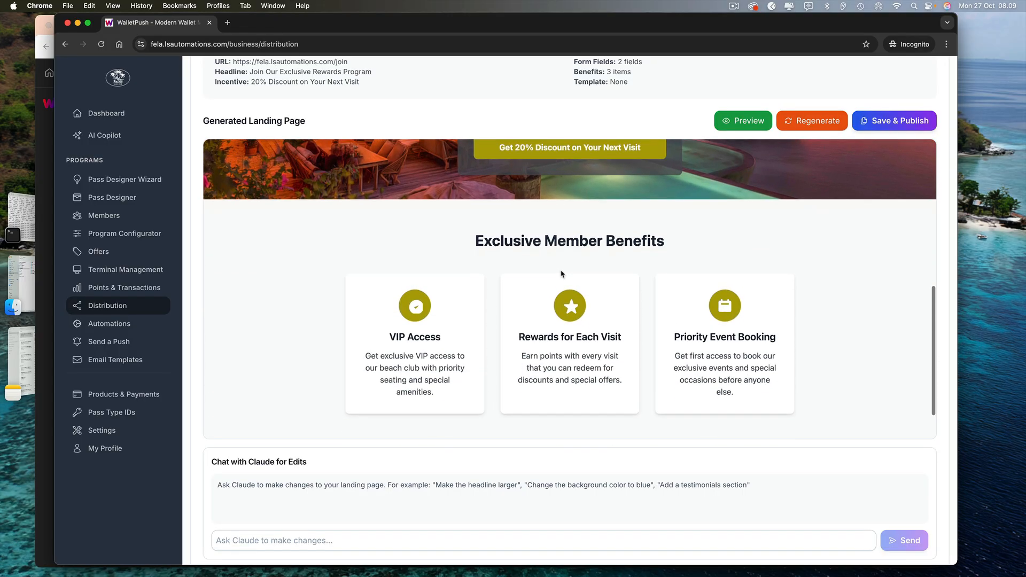
{"action": "scroll", "coordinate": [555, 324], "scroll_direction": "down", "scroll_amount": 2}
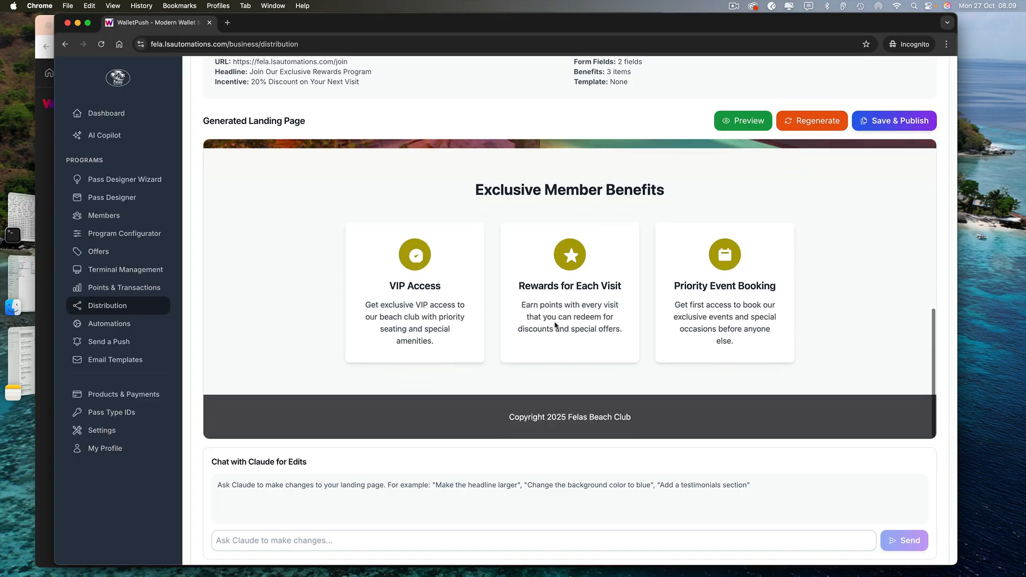
{"action": "scroll", "coordinate": [746, 280], "scroll_direction": "up", "scroll_amount": 10}
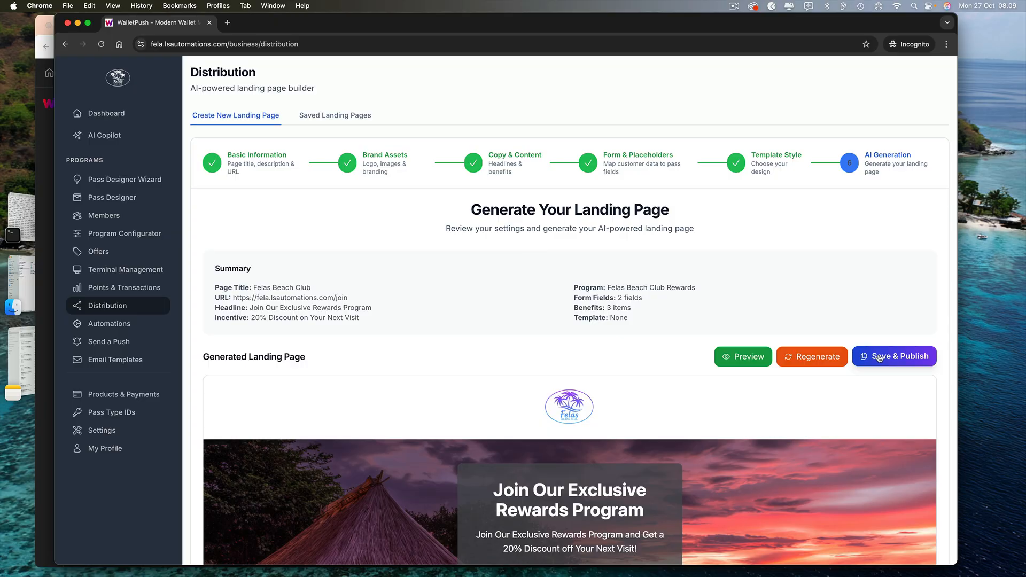
Publish the Felas Beach Club landing page and test its saved link, which returns Page Not Found
{"action": "left_click", "coordinate": [880, 356]}
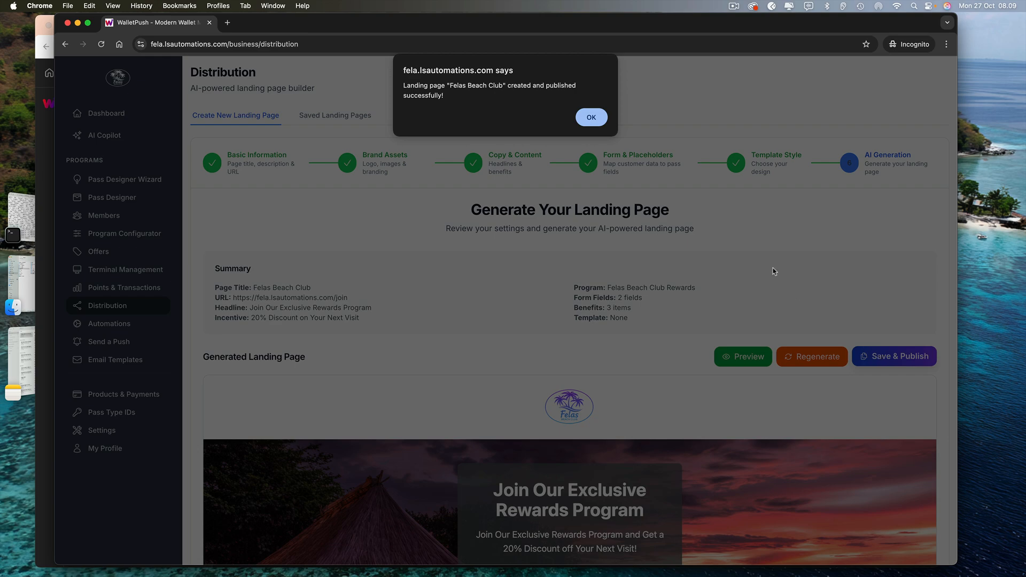
{"action": "left_click", "coordinate": [592, 117]}
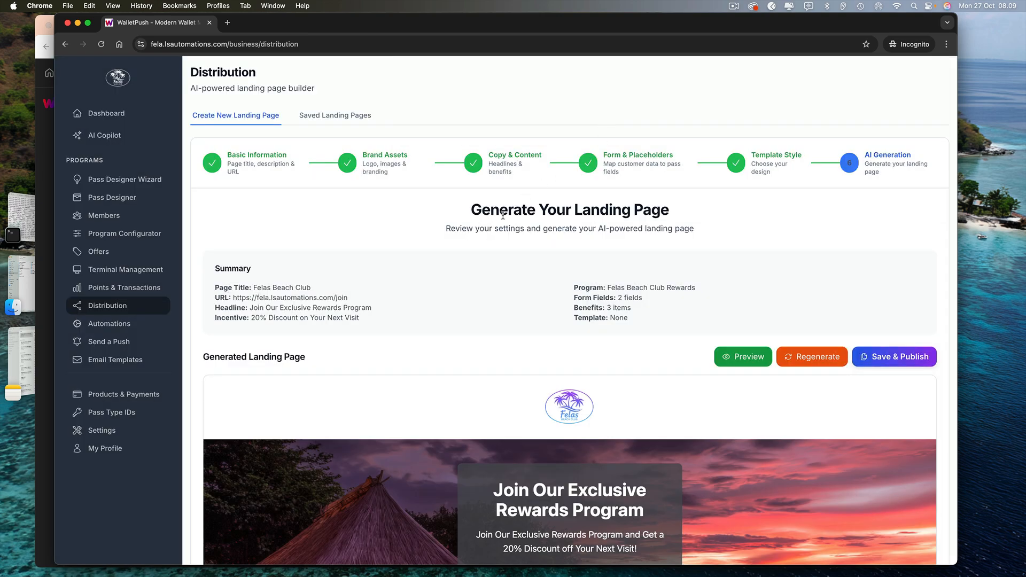
{"action": "left_click", "coordinate": [317, 117]}
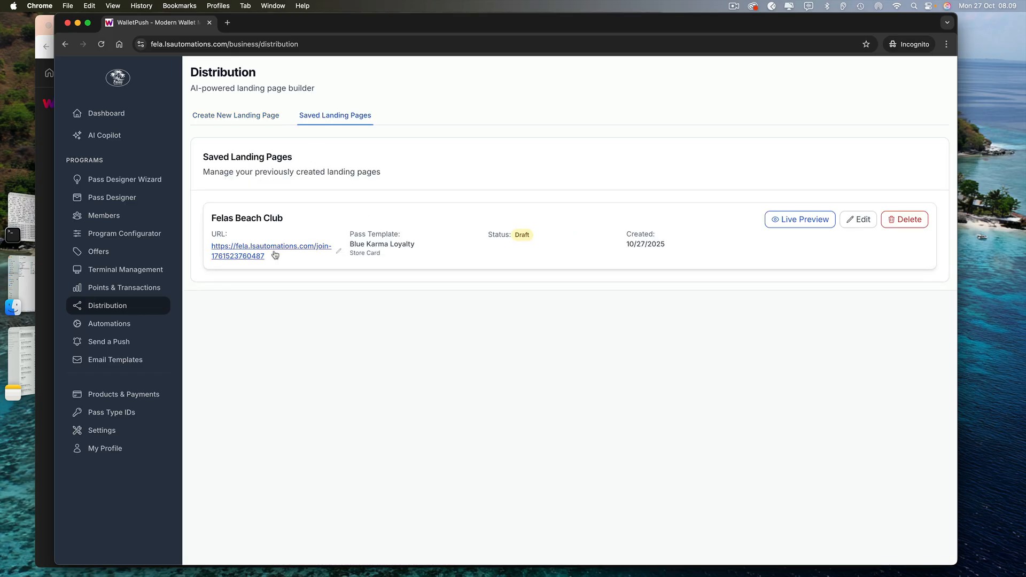
{"action": "left_click", "coordinate": [309, 249]}
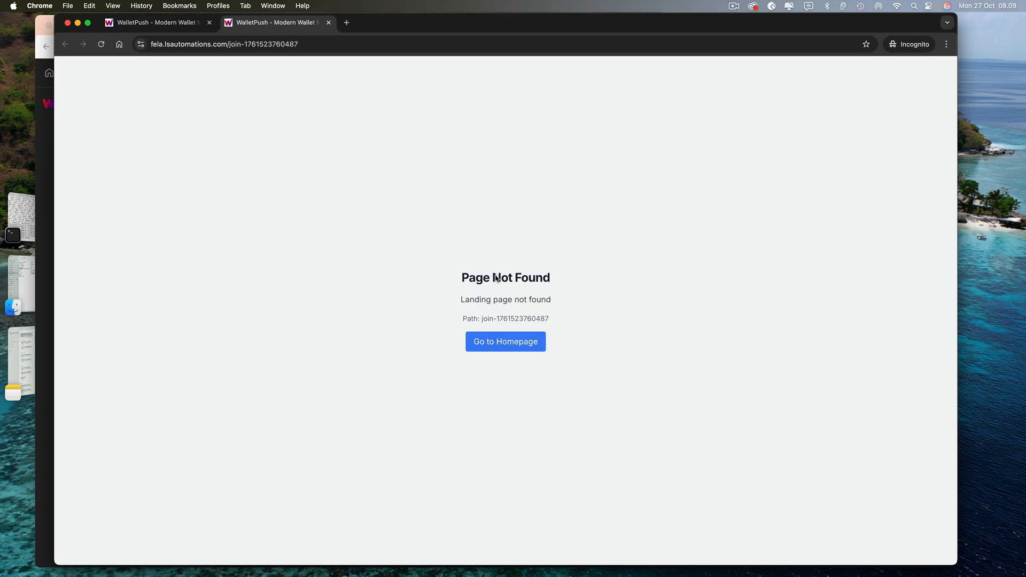
{"action": "left_click", "coordinate": [327, 23]}
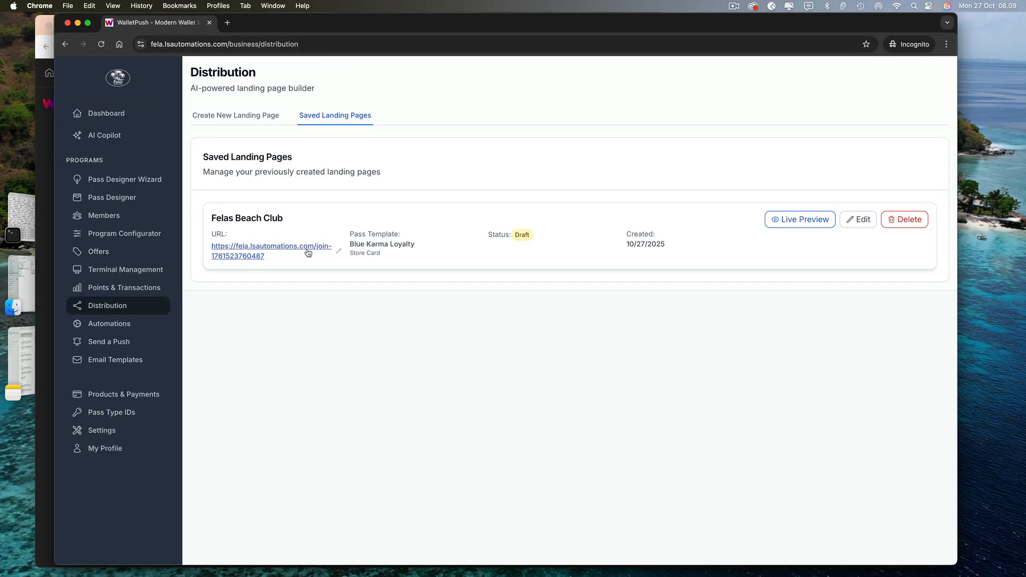
{"action": "left_click", "coordinate": [338, 253]}
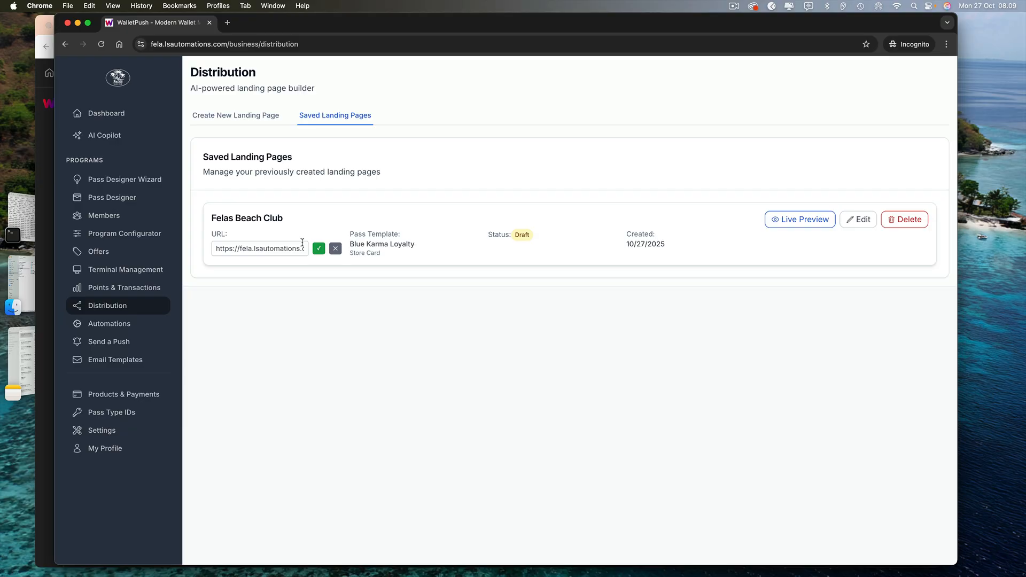
{"action": "scroll", "coordinate": [302, 244], "scroll_direction": "right", "scroll_amount": 3}
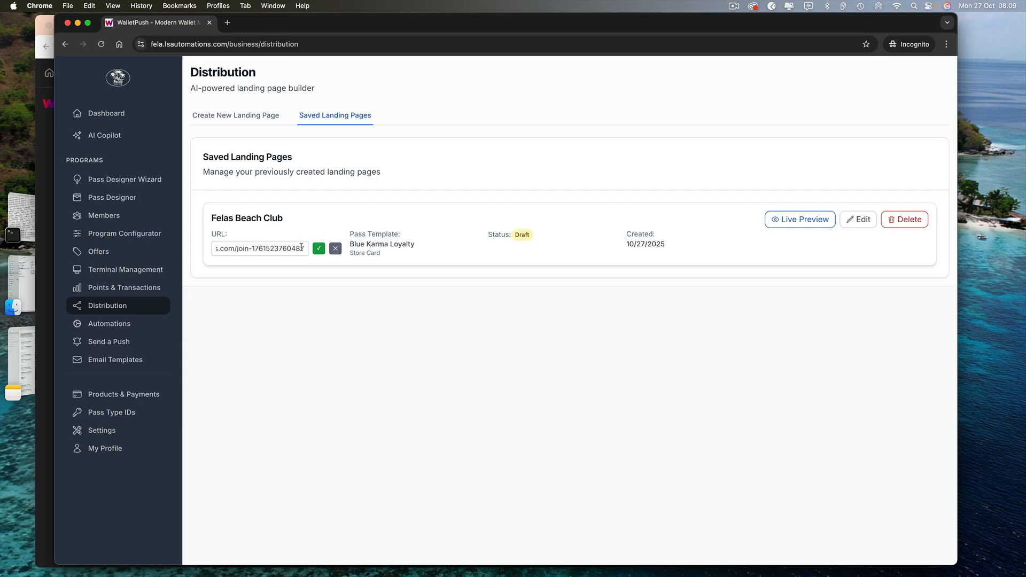
{"action": "left_click", "coordinate": [302, 247]}
{"action": "key", "text": "BackSpace"}
{"action": "key", "text": "BackSpace"}
{"action": "key", "text": "BackSpace"}
{"action": "key", "text": "BackSpace"}
{"action": "key", "text": "BackSpace"}
{"action": "key", "text": "BackSpace"}
{"action": "key", "text": "BackSpace"}
{"action": "key", "text": "BackSpace"}
{"action": "key", "text": "BackSpace"}
{"action": "key", "text": "BackSpace"}
{"action": "key", "text": "BackSpace"}
{"action": "key", "text": "BackSpace"}
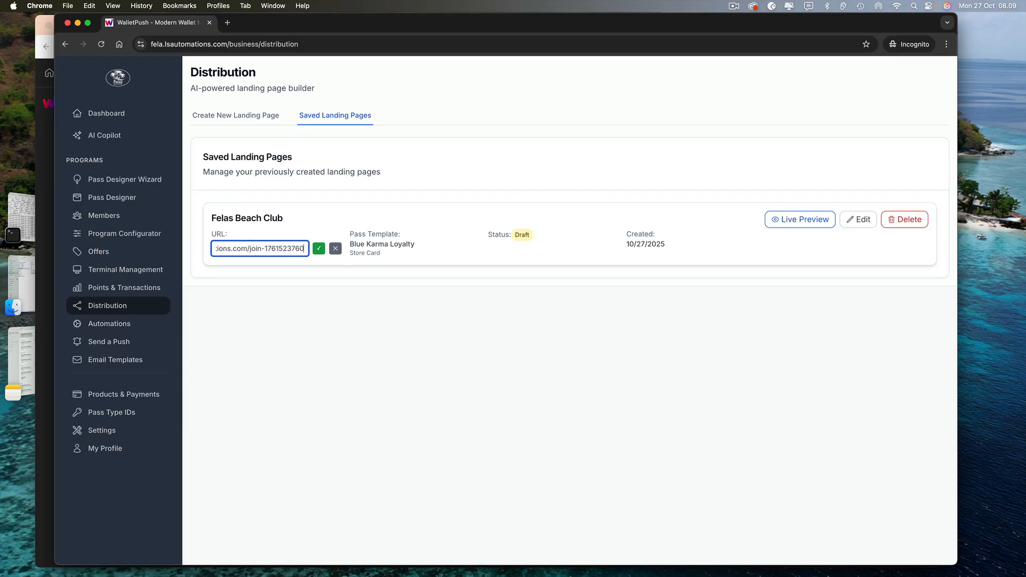
{"action": "key", "text": "BackSpace"}
{"action": "key", "text": "BackSpace"}
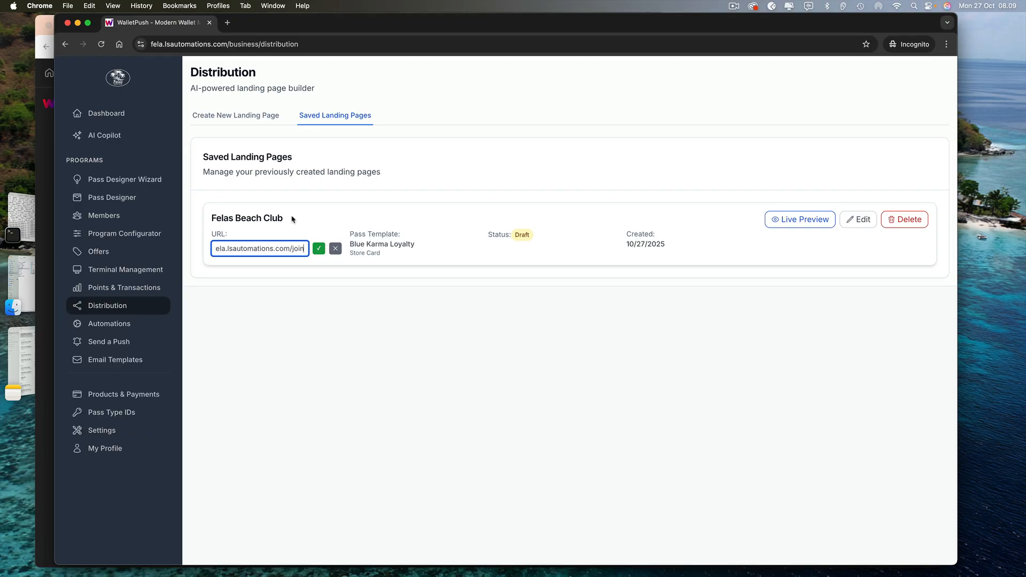
{"action": "left_click", "coordinate": [318, 250]}
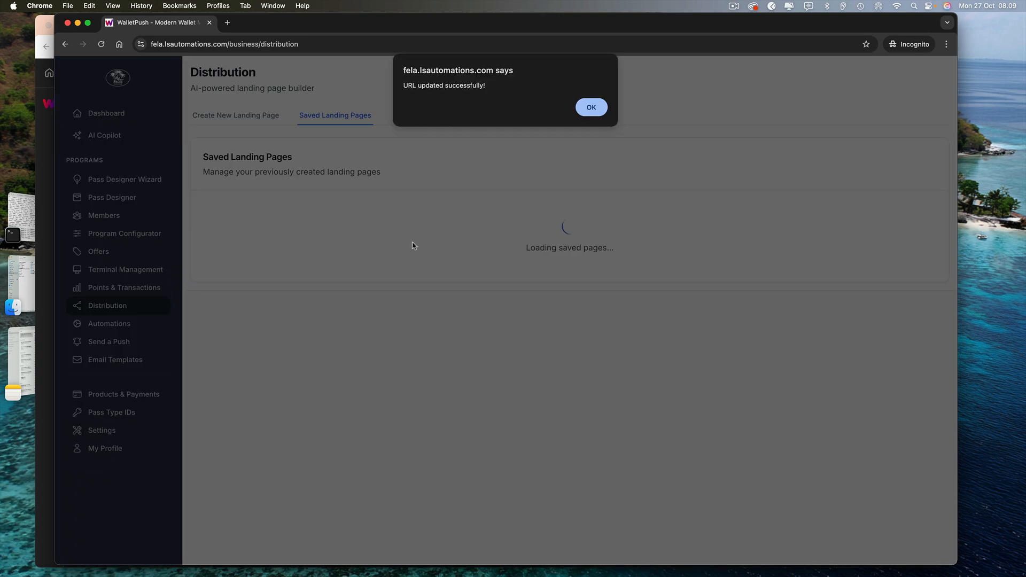
{"action": "left_click", "coordinate": [581, 109]}
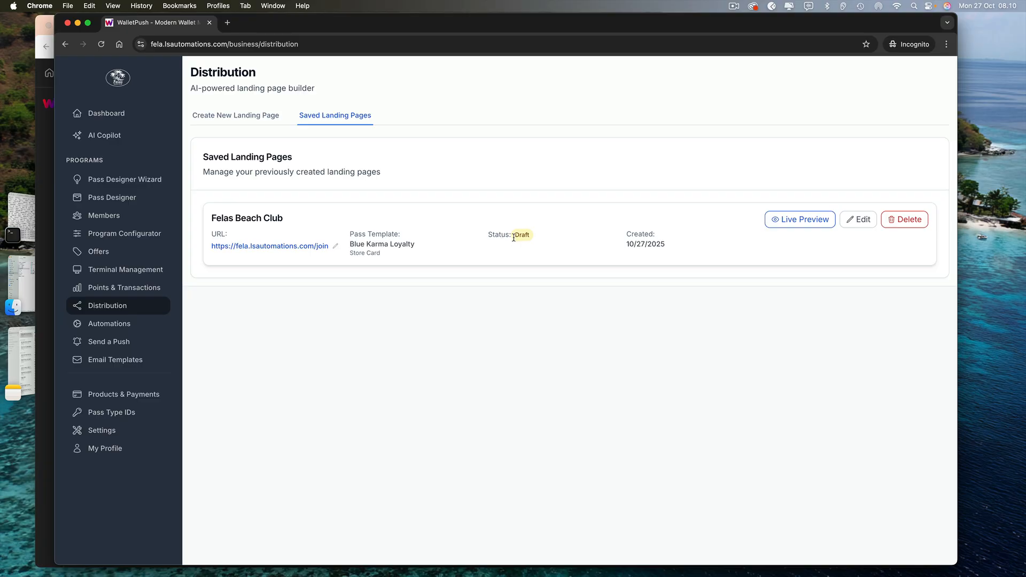
Re-save the Felas Beach Club page with Save & Publish so its status becomes Published
{"action": "left_click", "coordinate": [860, 220]}
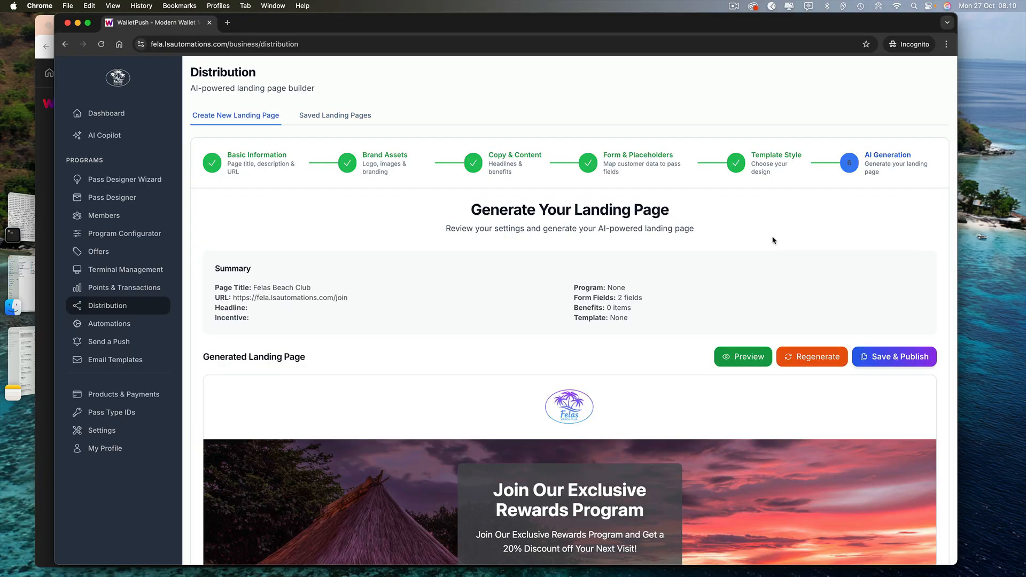
{"action": "left_click", "coordinate": [890, 358]}
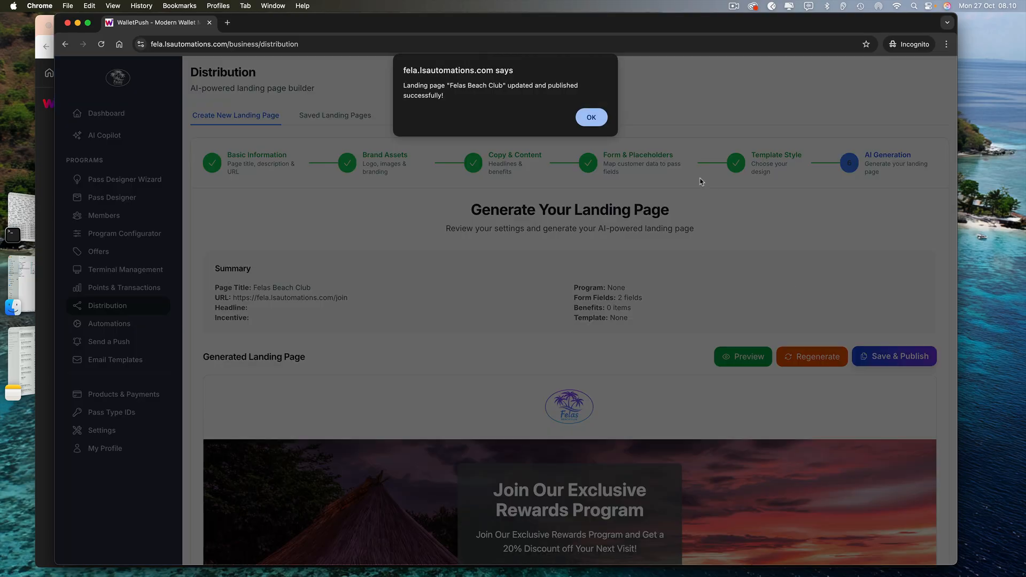
{"action": "left_click", "coordinate": [590, 116]}
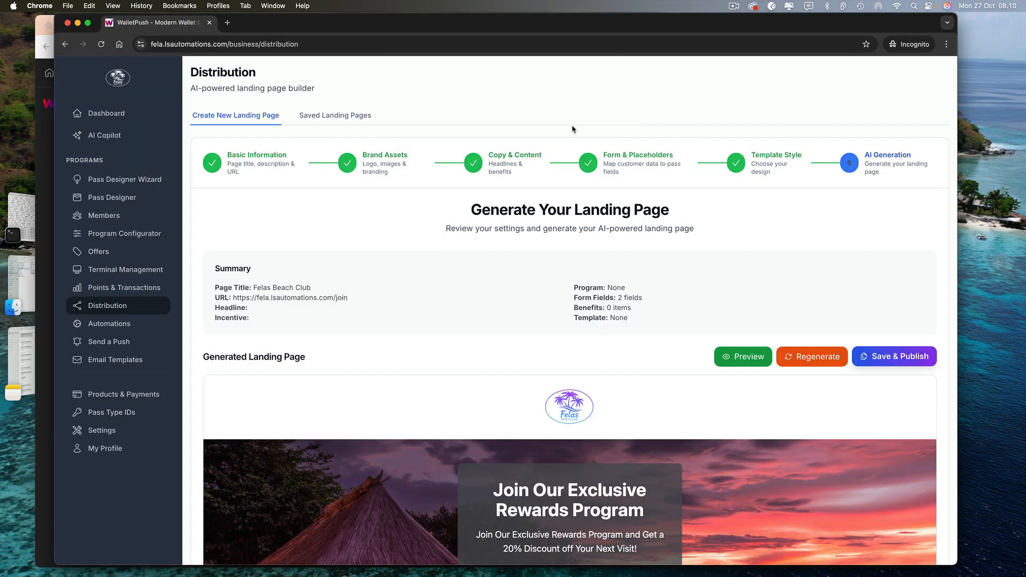
{"action": "left_click", "coordinate": [366, 125]}
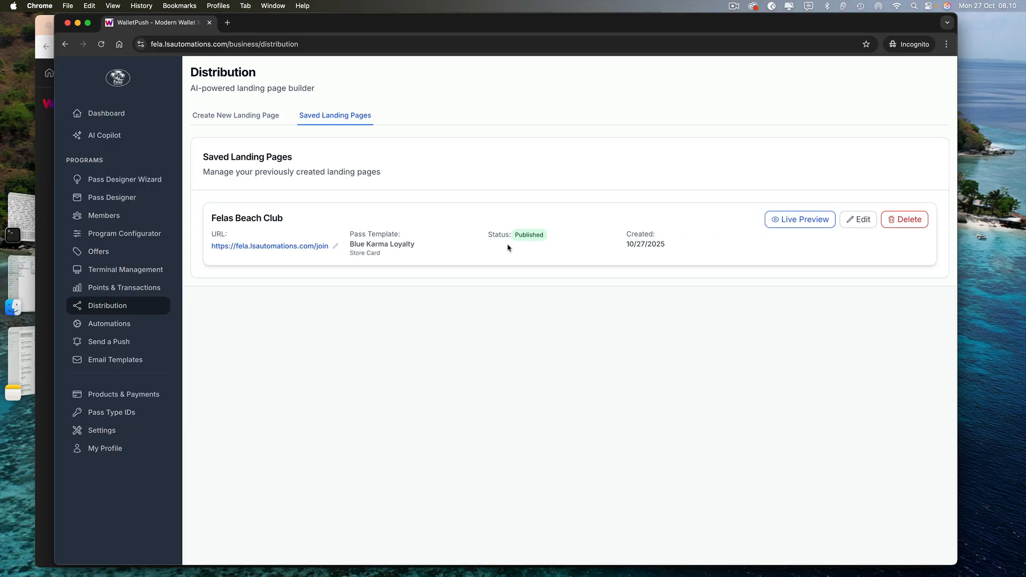
{"action": "left_click", "coordinate": [325, 247]}
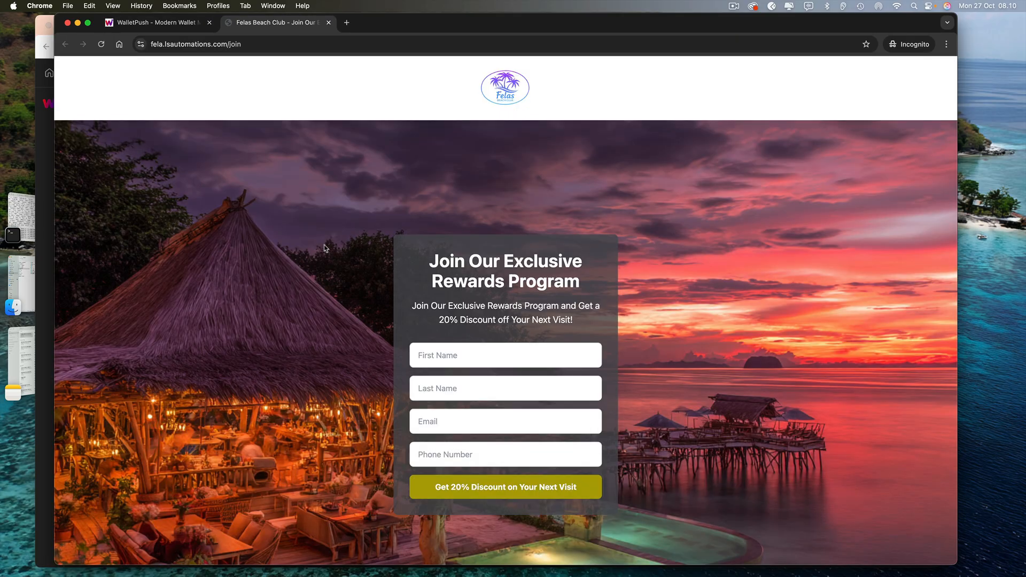
{"action": "scroll", "coordinate": [325, 247], "scroll_direction": "down", "scroll_amount": 5}
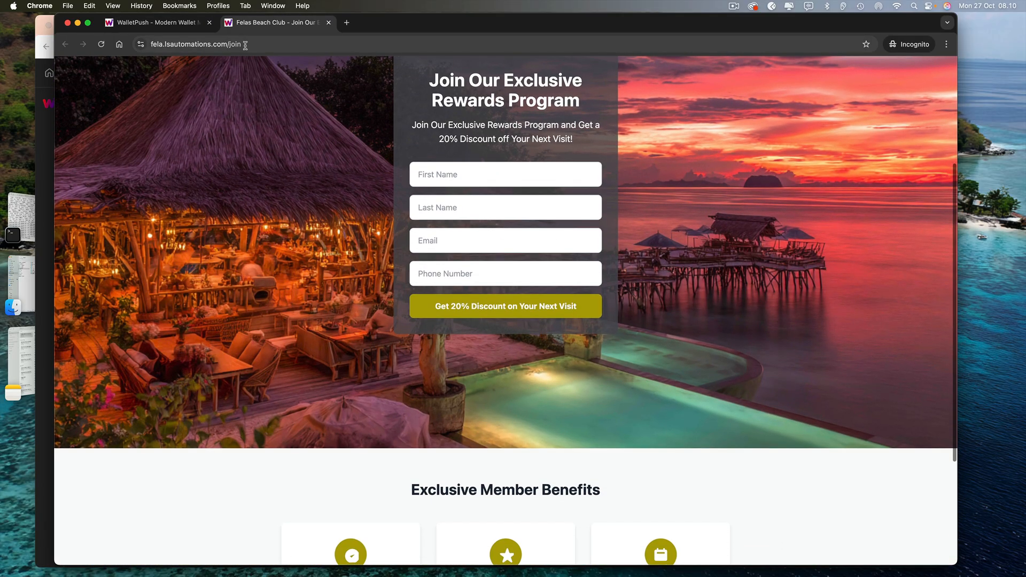
{"action": "left_click", "coordinate": [246, 44]}
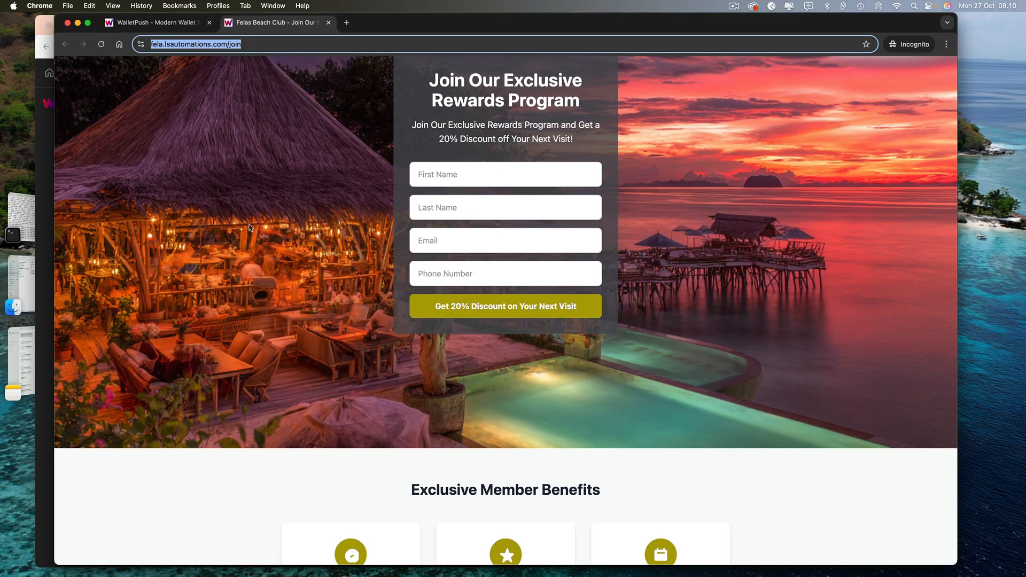
{"action": "scroll", "coordinate": [323, 330], "scroll_direction": "down", "scroll_amount": 5}
{"action": "scroll", "coordinate": [322, 330], "scroll_direction": "up", "scroll_amount": 10}
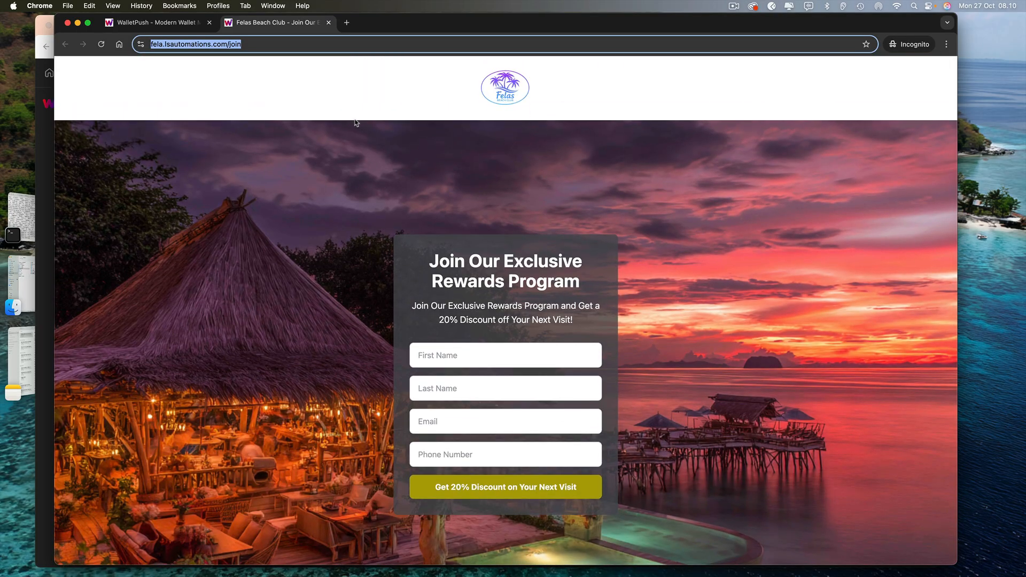
{"action": "left_click", "coordinate": [329, 23]}
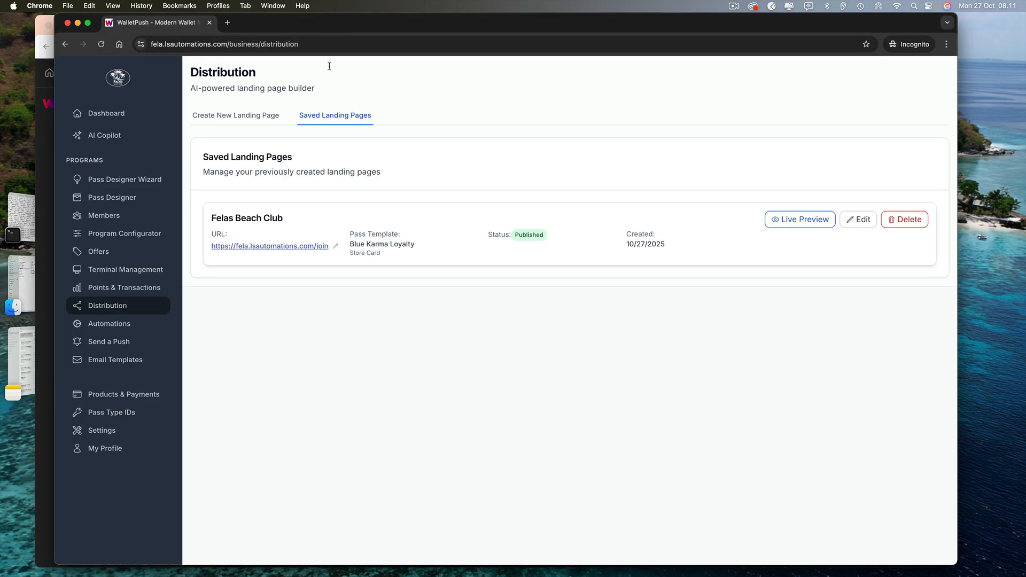
Start creating the first automation from the empty Automations page
{"action": "left_click", "coordinate": [106, 330]}
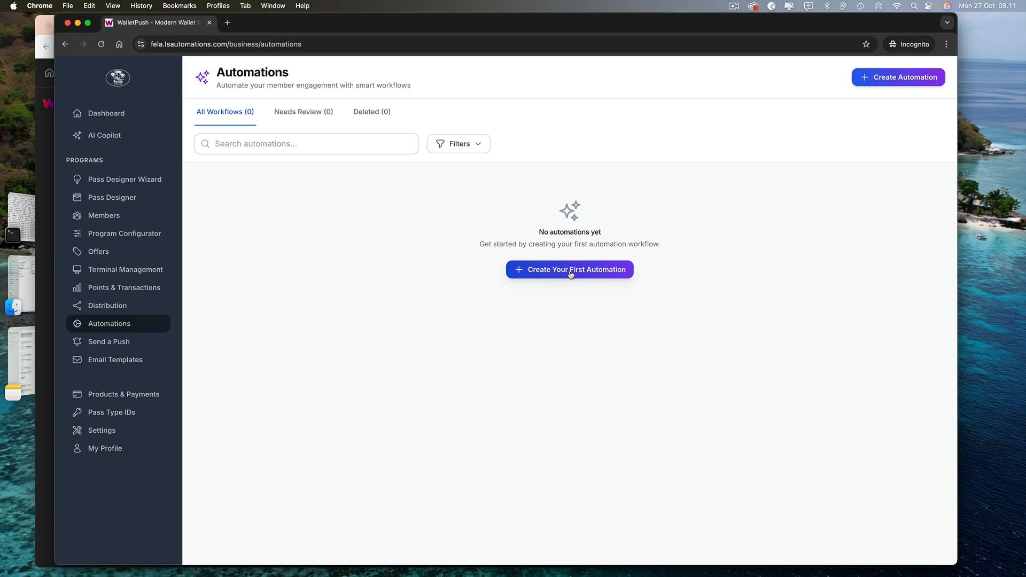
{"action": "left_click", "coordinate": [571, 275]}
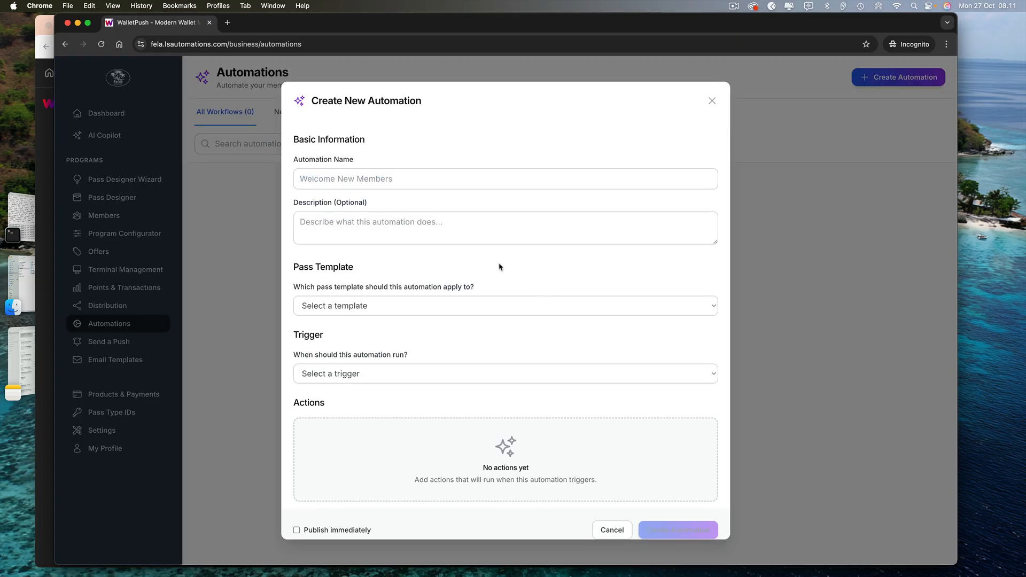
Name the automation 'Pass Installed Send Push', describe it as firing on pass install, and apply Felas Beach Club Rewards - v1
{"action": "left_click", "coordinate": [401, 175]}
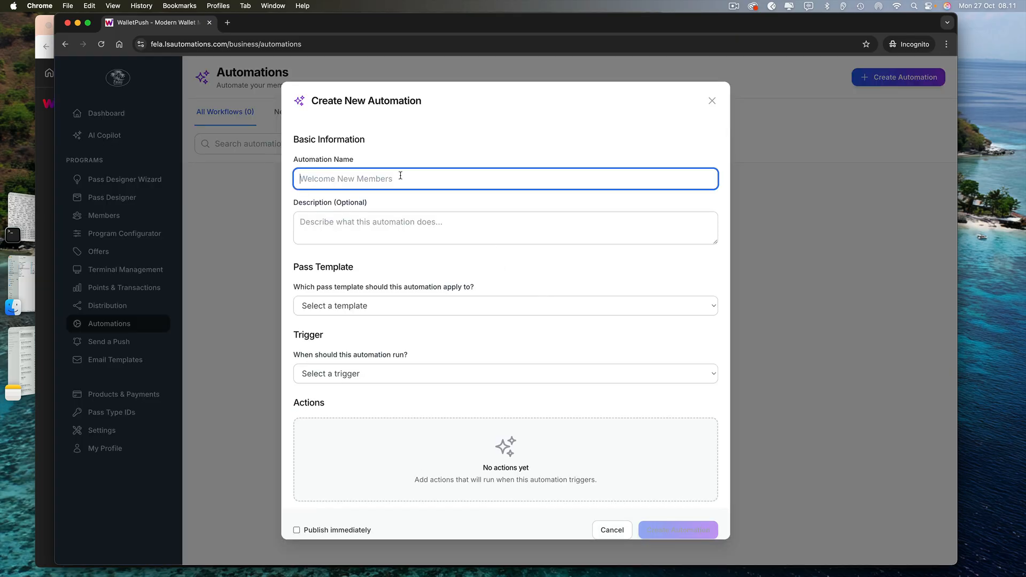
{"action": "type", "text": "Pass"}
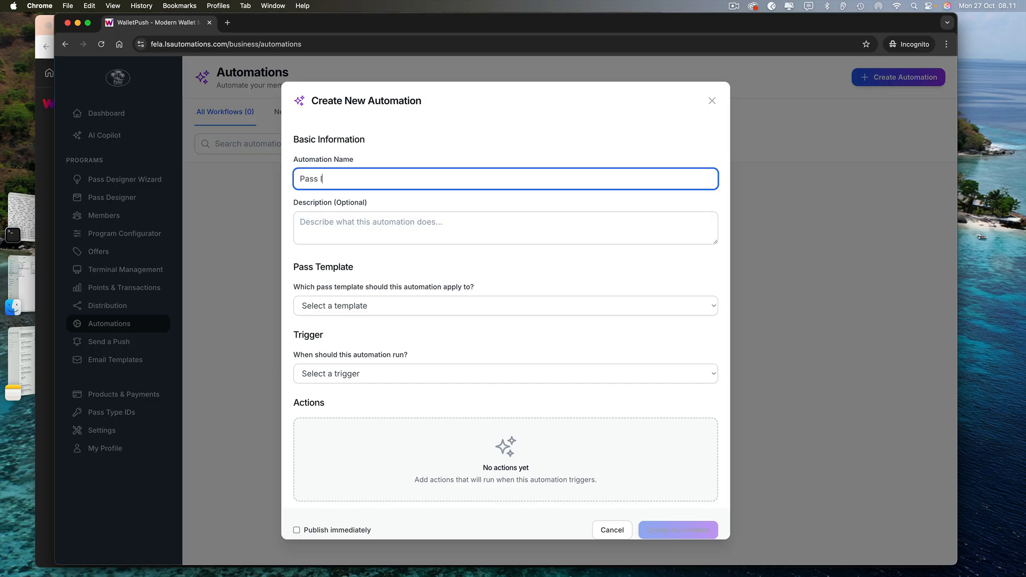
{"action": "type", "text": " Installed Send Push"}
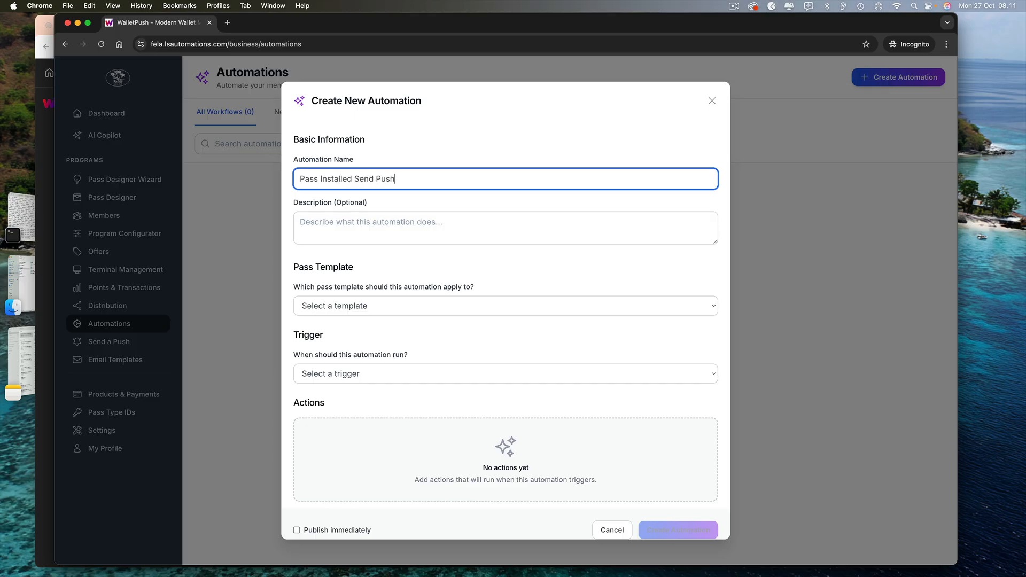
{"action": "left_click", "coordinate": [392, 228]}
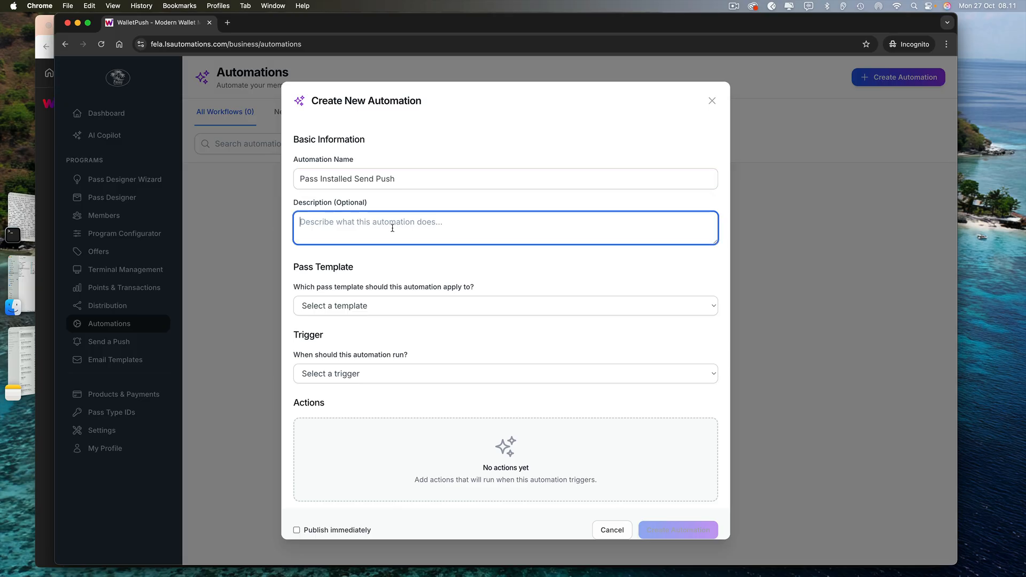
{"action": "type", "text": "This"}
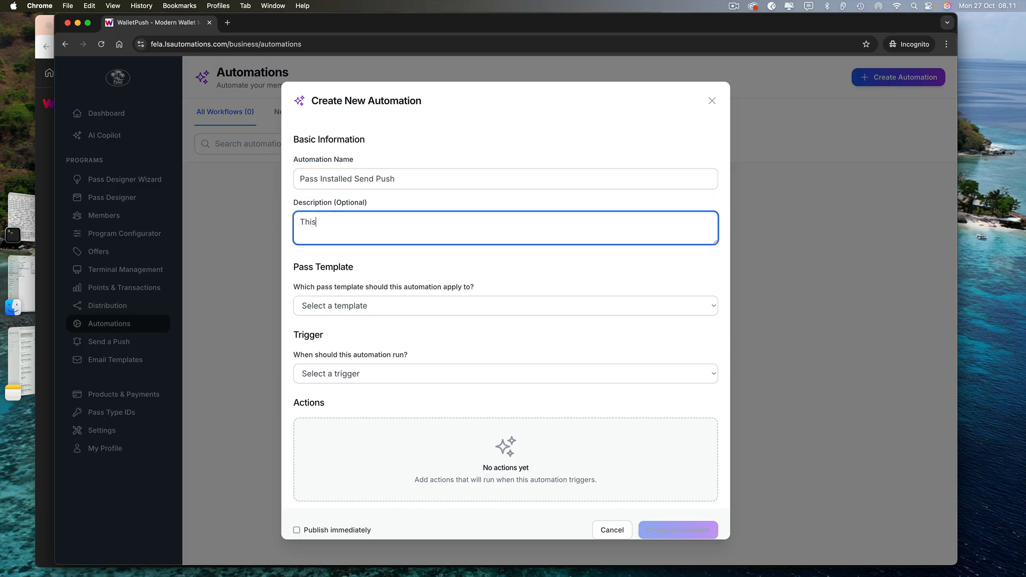
{"action": "type", "text": " Automation will"}
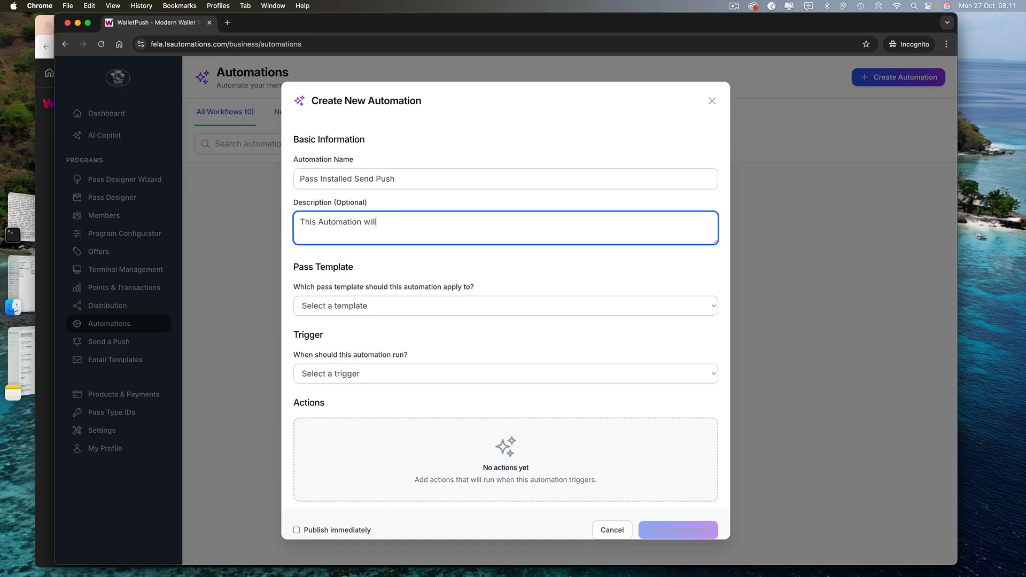
{"action": "type", "text": " fire every time"}
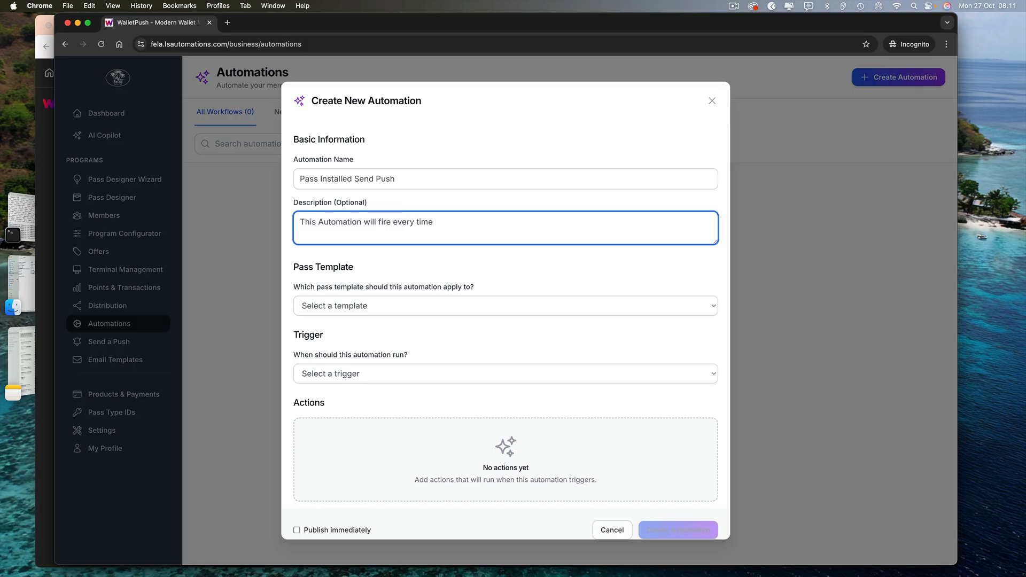
{"action": "type", "text": " a pass gets"}
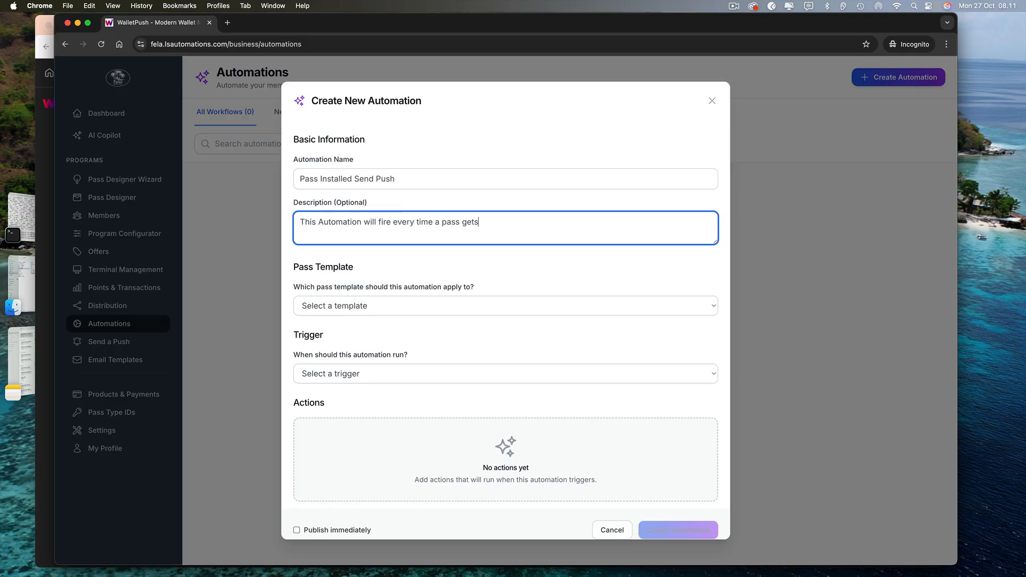
{"action": "type", "text": " installeed"}
{"action": "key", "text": "BackSpace"}
{"action": "type", "text": "d"}
{"action": "left_click", "coordinate": [367, 305]}
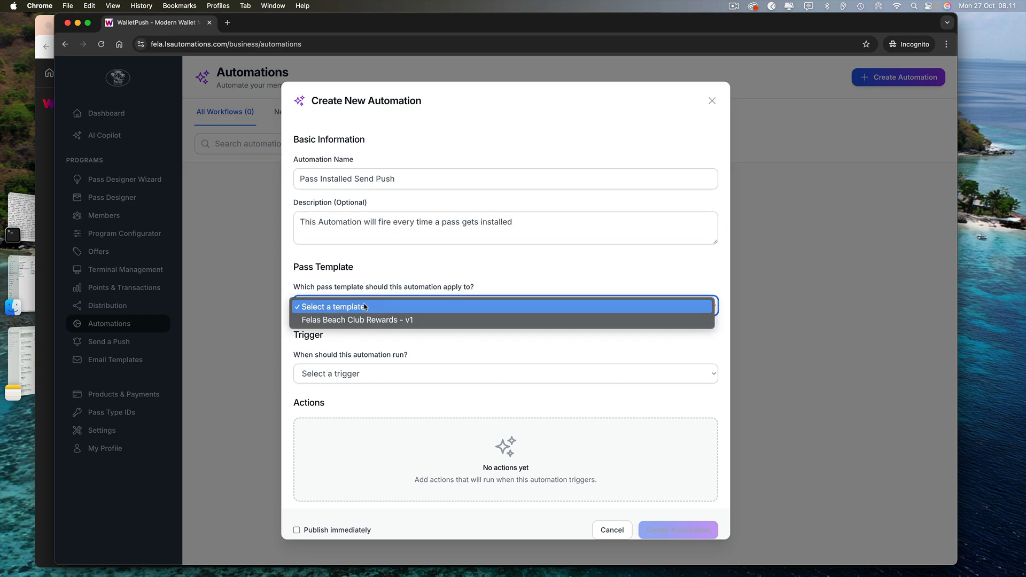
{"action": "left_click", "coordinate": [367, 321]}
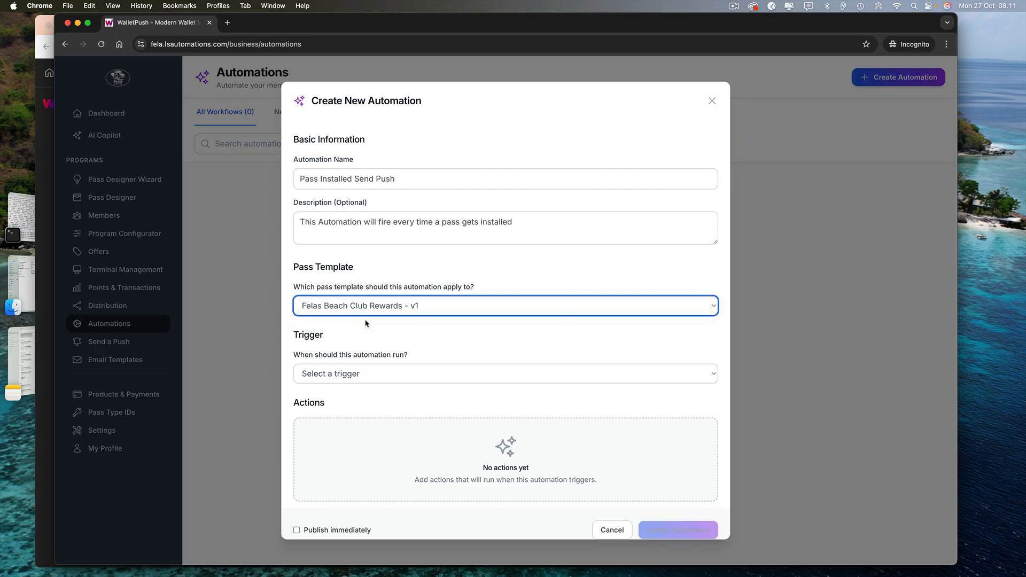
Try a Pass Installed trigger with a Send Push Notification action, then cancel the automation unsaved
{"action": "left_click", "coordinate": [375, 375]}
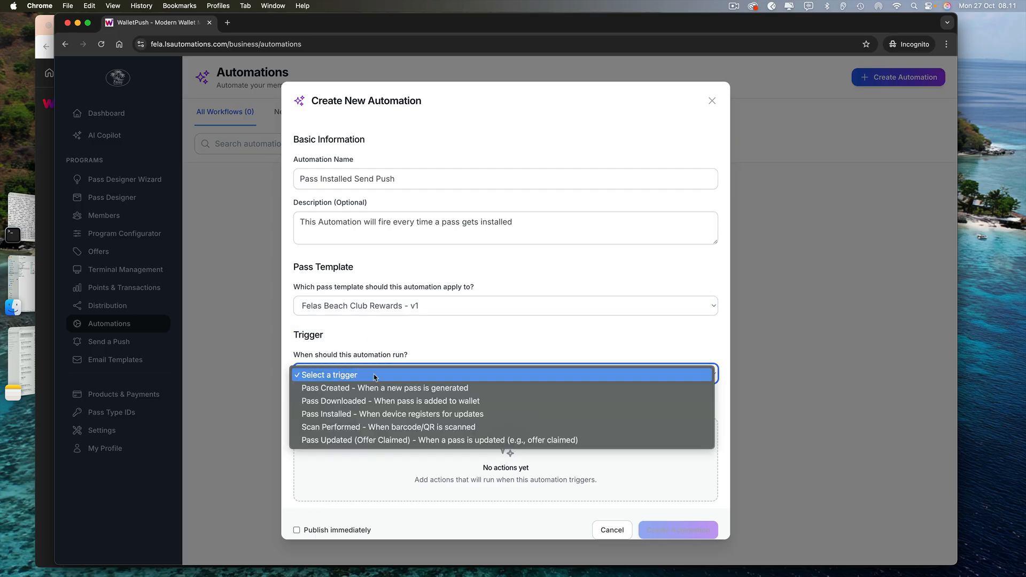
{"action": "left_click", "coordinate": [353, 414]}
{"action": "scroll", "coordinate": [380, 415], "scroll_direction": "down", "scroll_amount": 3}
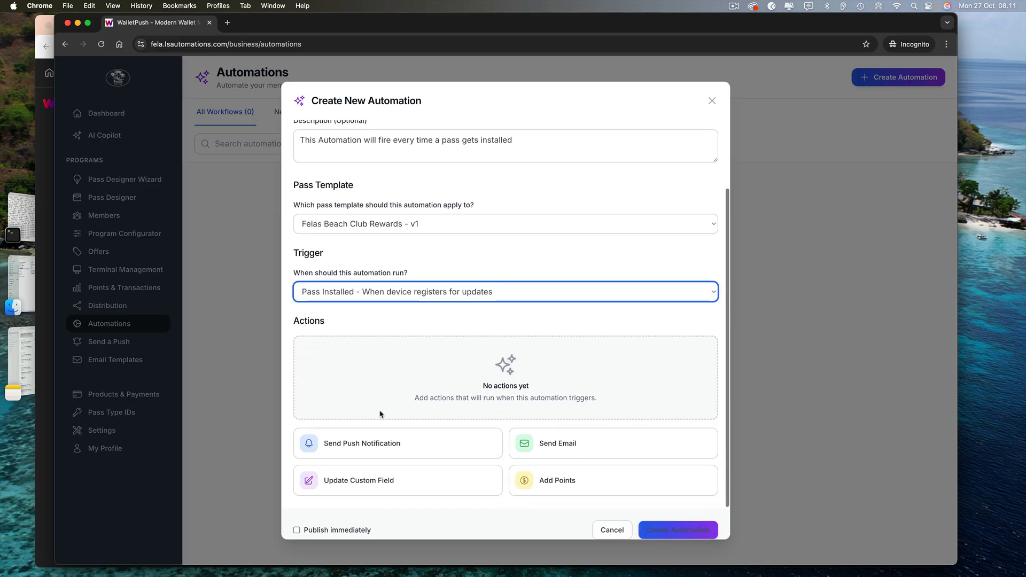
{"action": "left_click", "coordinate": [382, 443]}
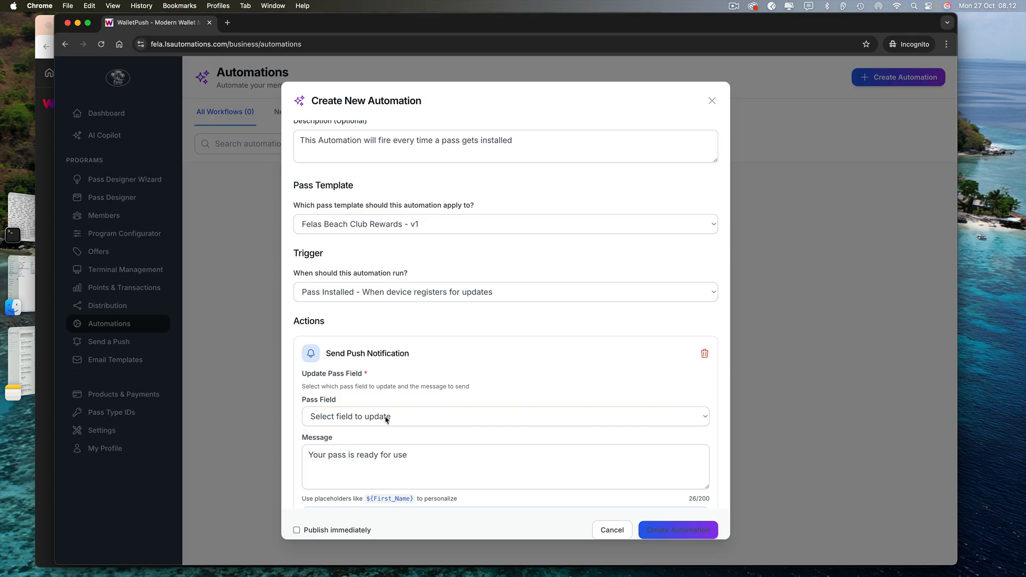
{"action": "left_click", "coordinate": [387, 418]}
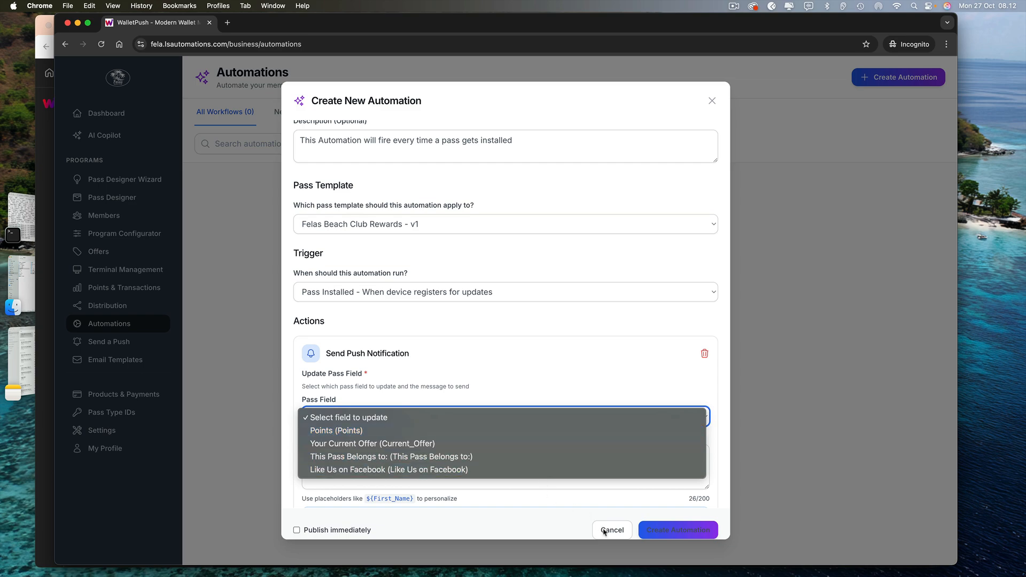
{"action": "left_click", "coordinate": [604, 530]}
{"action": "left_click", "coordinate": [604, 531]}
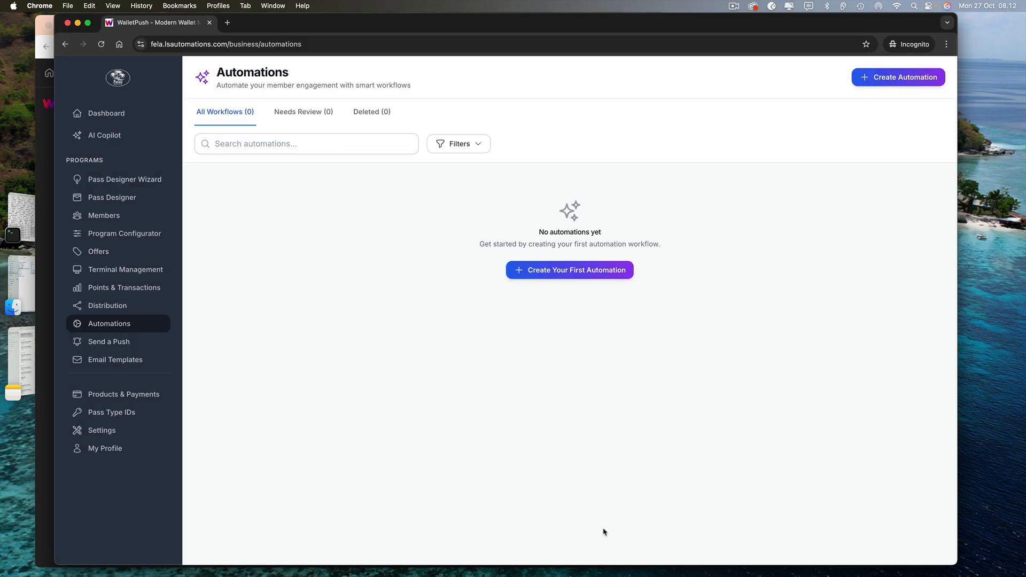
Load the Felas Beach Club Rewards template in Pass Designer, preview its back, and show Appearance settings
{"action": "left_click", "coordinate": [135, 198]}
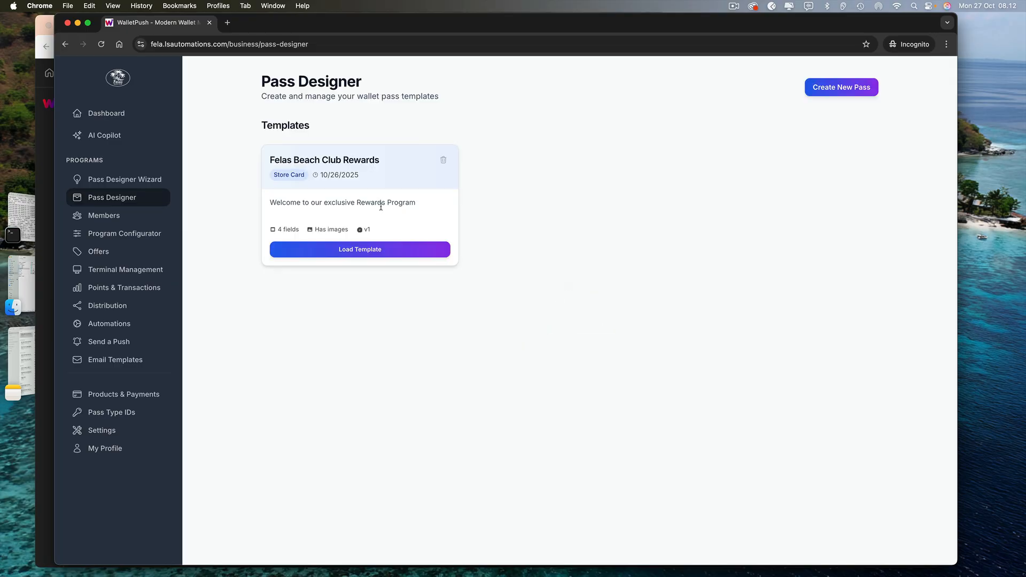
{"action": "left_click", "coordinate": [378, 250]}
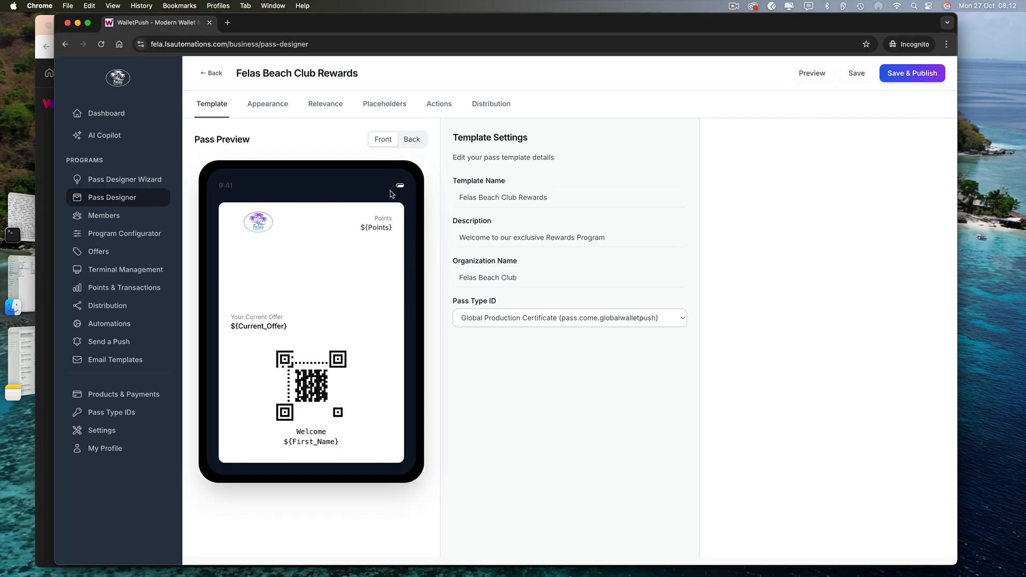
{"action": "left_click", "coordinate": [405, 140]}
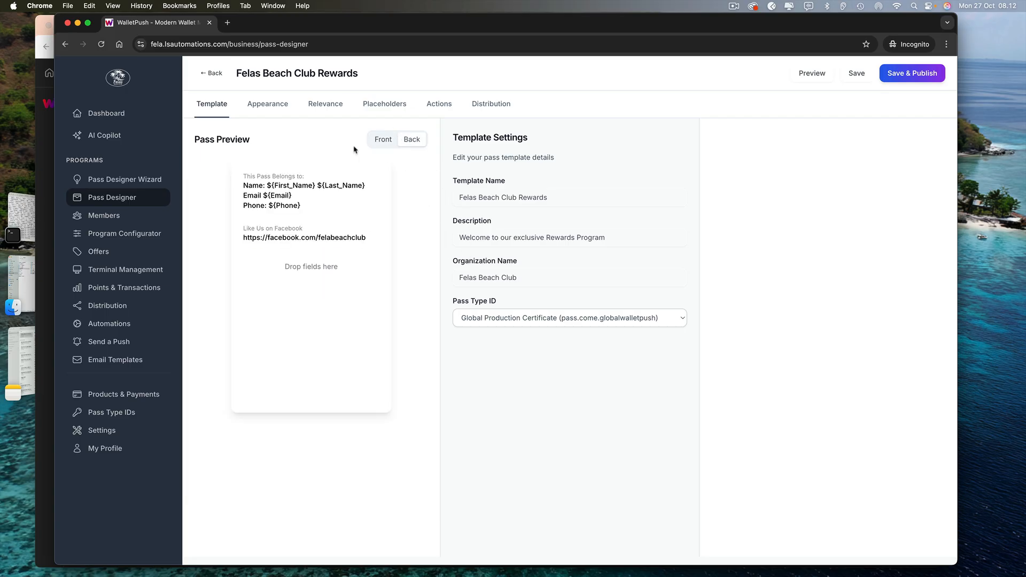
{"action": "left_click", "coordinate": [270, 105]}
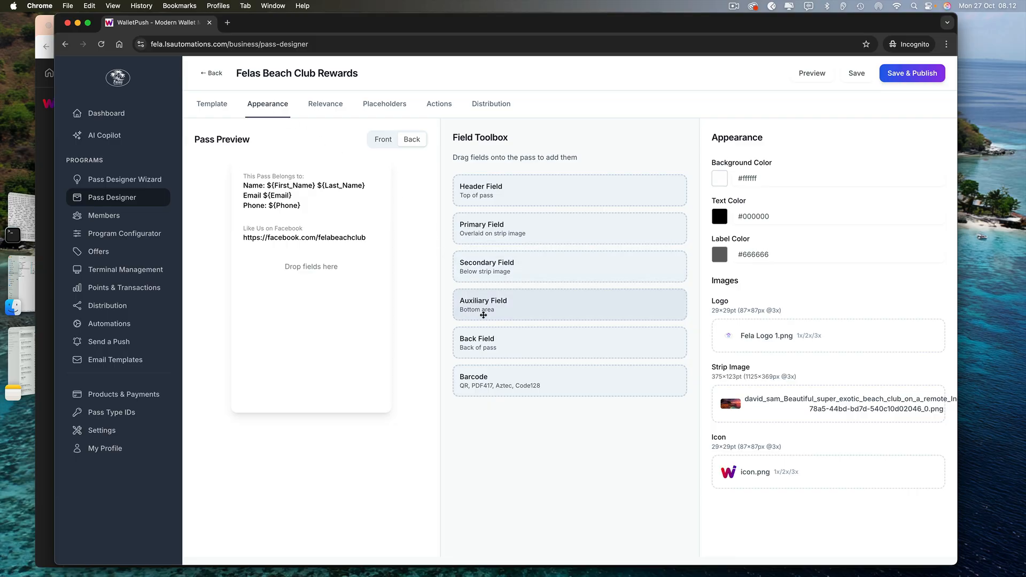
Add a new back field to the pass labelled 'Last message'
{"action": "left_click_drag", "start_coordinate": [488, 337], "coordinate": [307, 268]}
{"action": "left_click", "coordinate": [338, 274]}
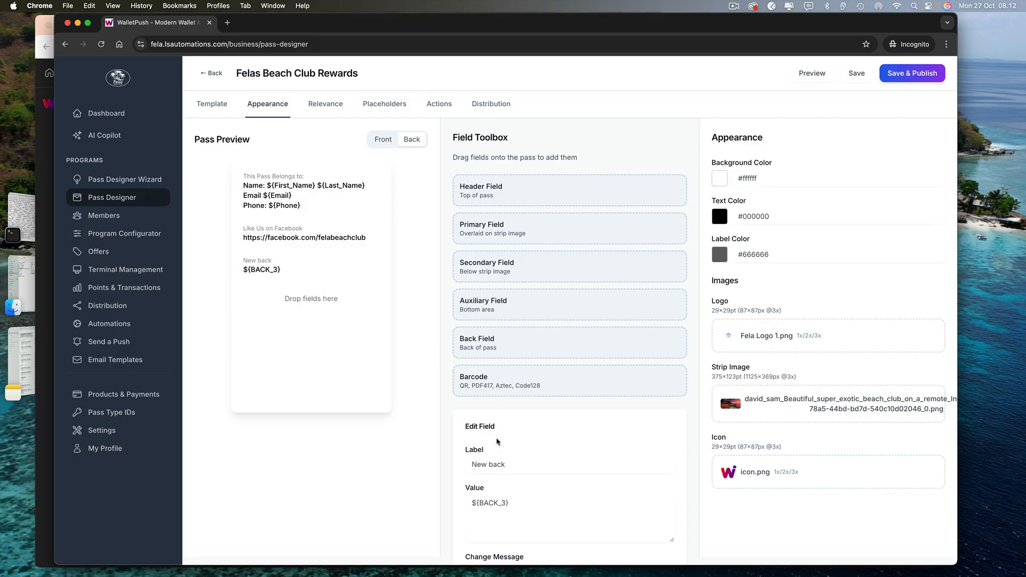
{"action": "double_click", "coordinate": [508, 463]}
{"action": "triple_click", "coordinate": [508, 462]}
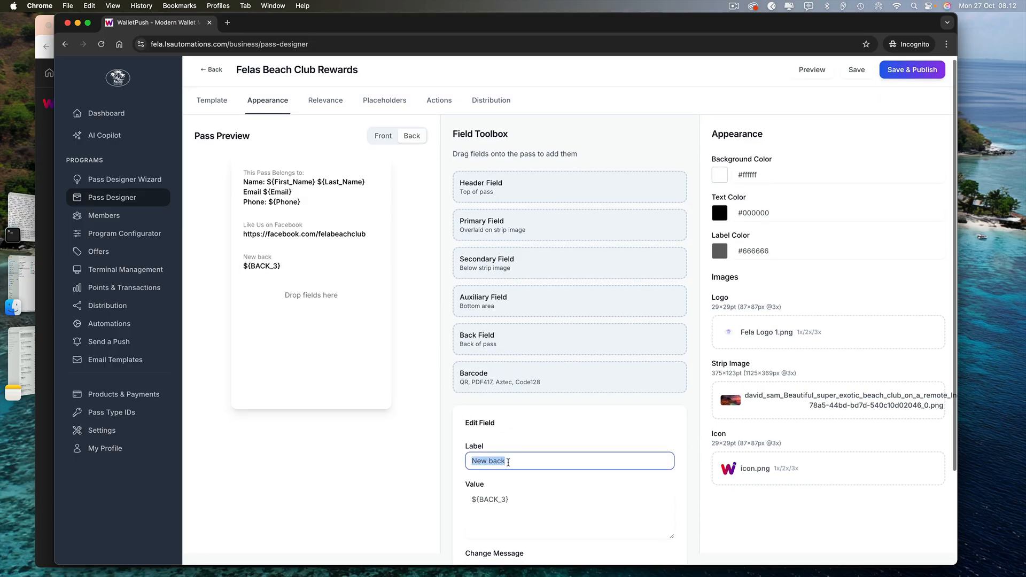
{"action": "type", "text": "Last"}
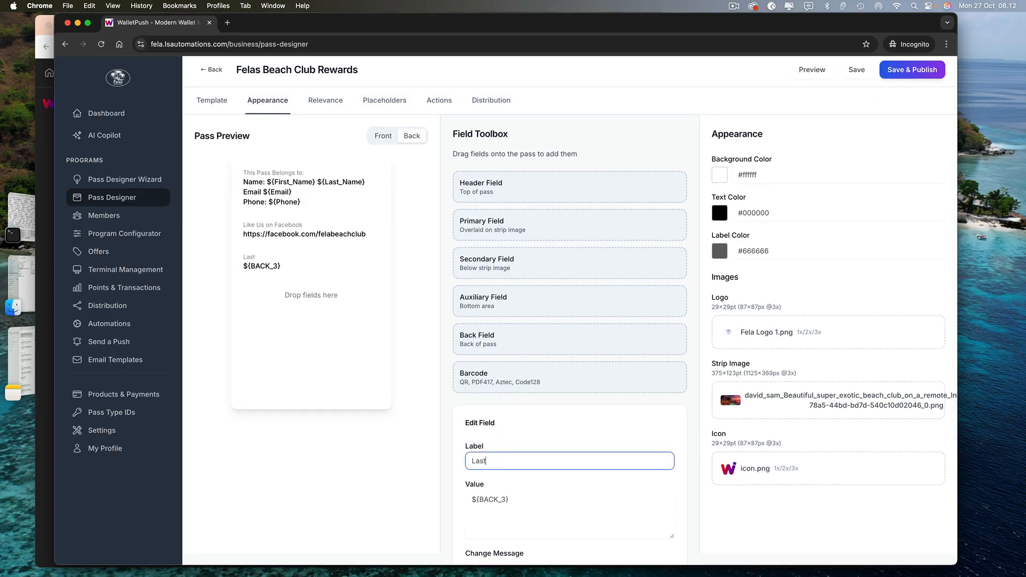
{"action": "type", "text": " message"}
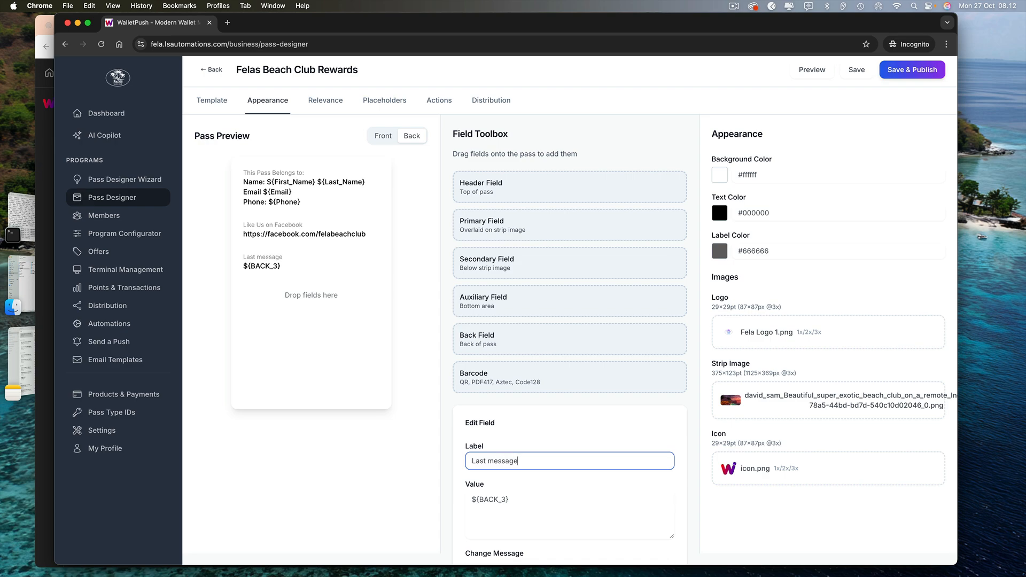
Set the field's value to ${Push_Notification} and save and publish the template
{"action": "left_click", "coordinate": [506, 498]}
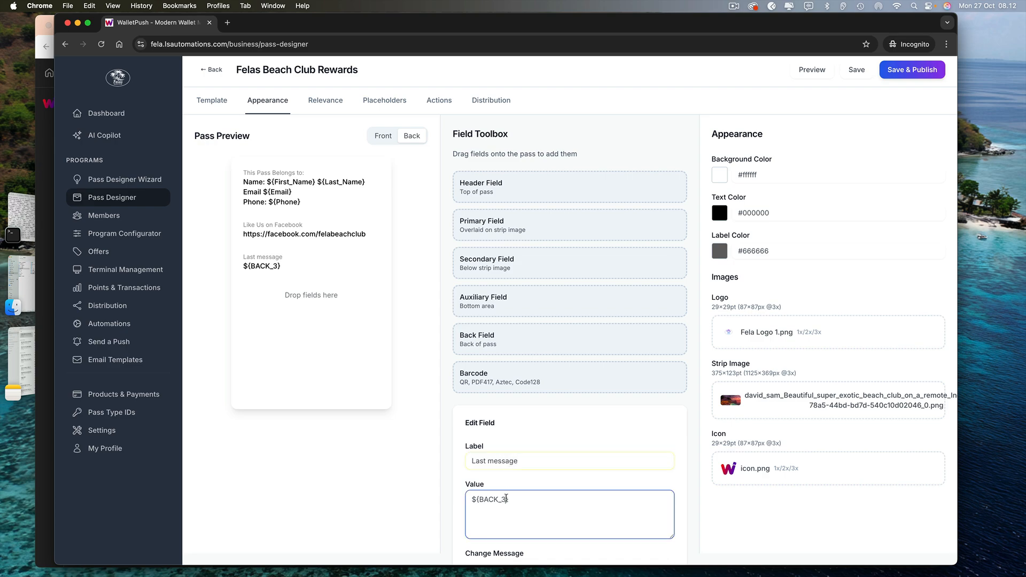
{"action": "key", "text": "BackSpace"}
{"action": "key", "text": "BackSpace"}
{"action": "key", "text": "BackSpace"}
{"action": "key", "text": "BackSpace"}
{"action": "key", "text": "BackSpace"}
{"action": "key", "text": "BackSpace"}
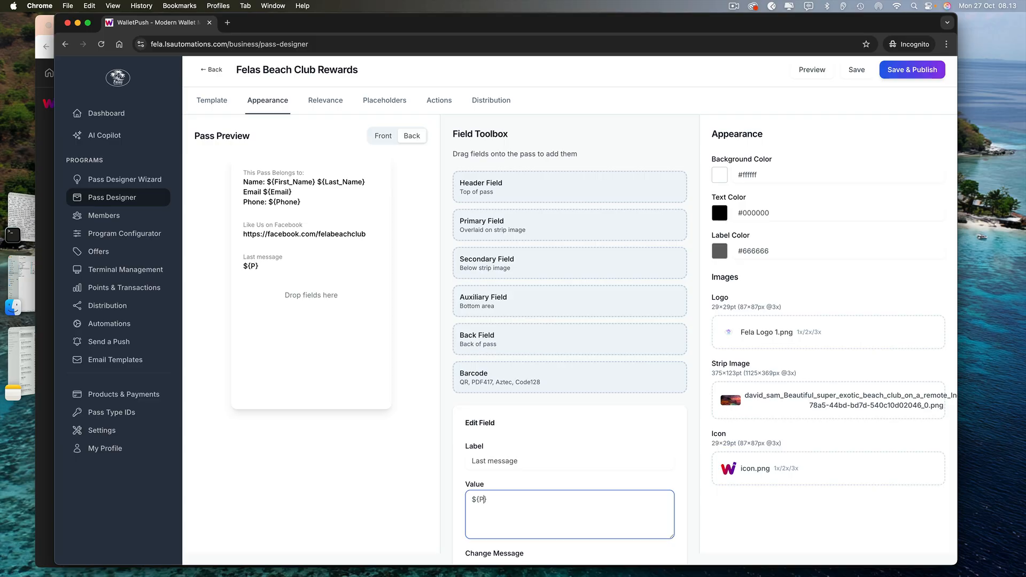
{"action": "type", "text": "Push_Notif"}
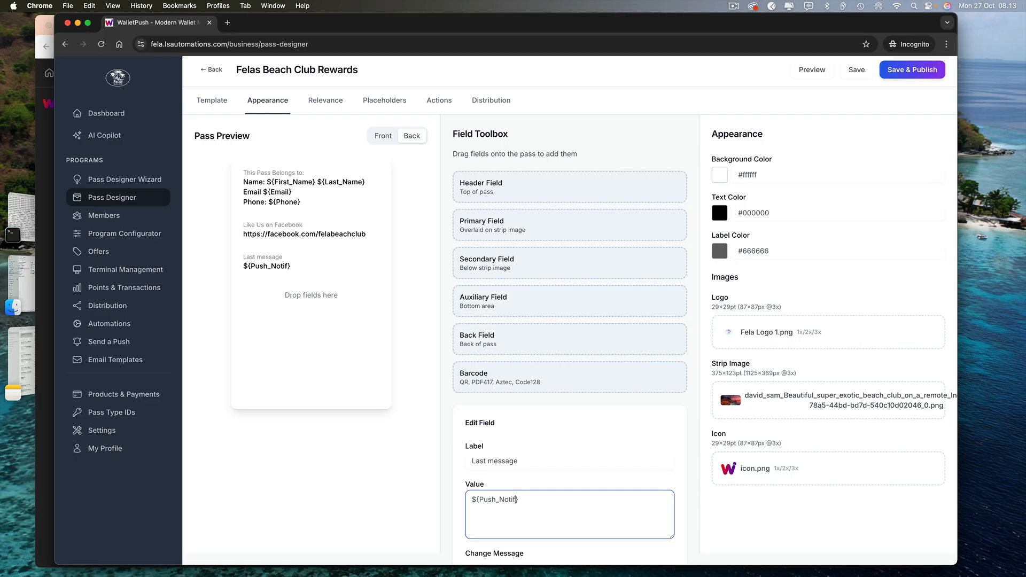
{"action": "type", "text": "icatio"}
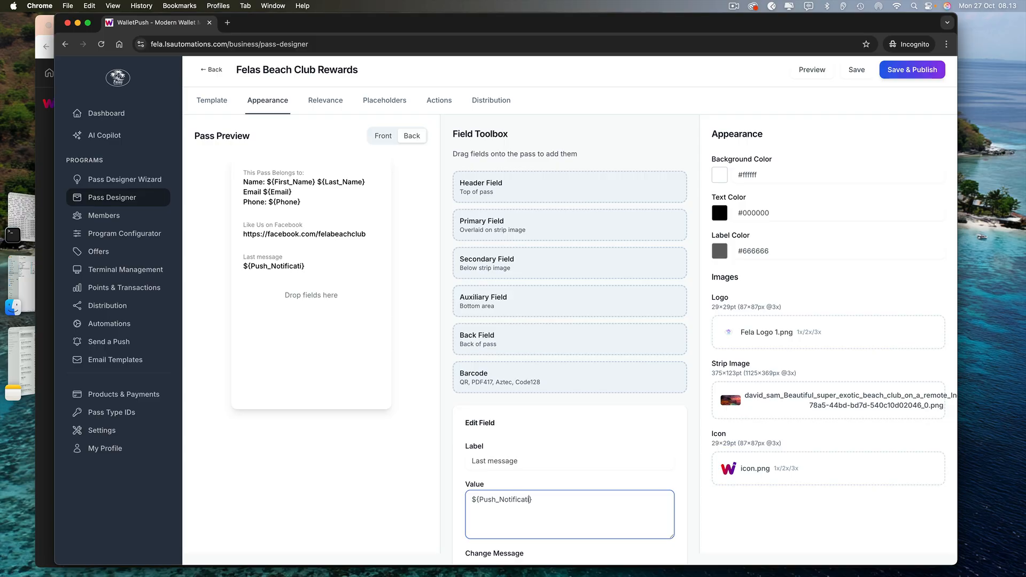
{"action": "type", "text": "n"}
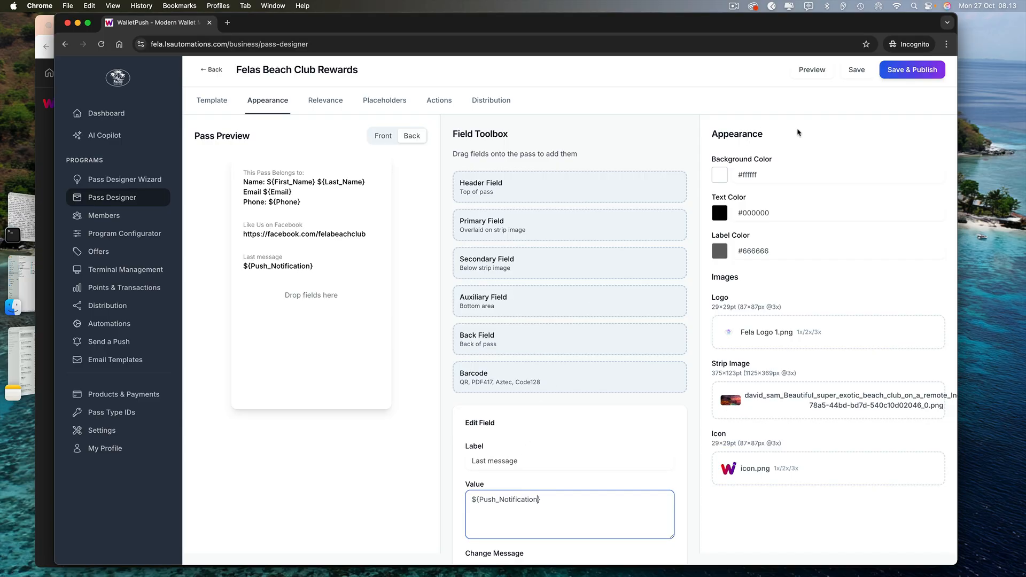
{"action": "scroll", "coordinate": [791, 138], "scroll_direction": "up", "scroll_amount": 1}
{"action": "left_click", "coordinate": [914, 74]}
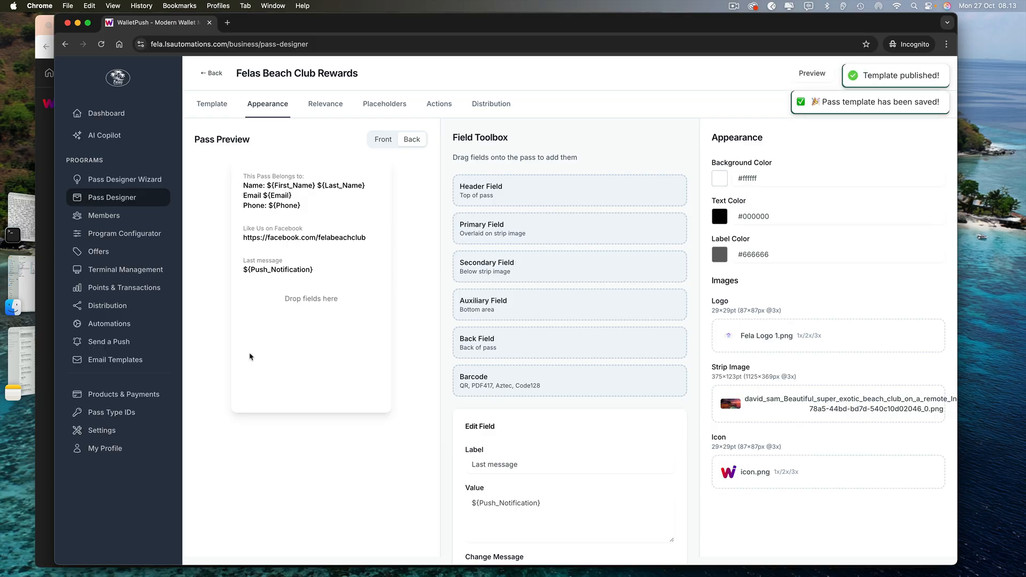
Start a new automation named 'Welcome New Members', described 'This Push Will go to everyone who installs their pass'
{"action": "left_click", "coordinate": [127, 330]}
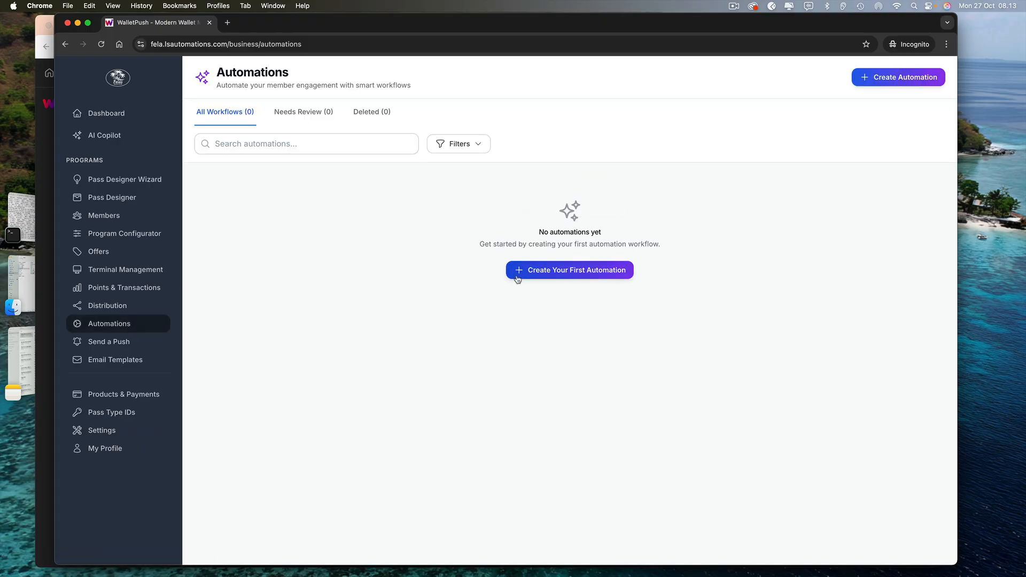
{"action": "left_click", "coordinate": [532, 271]}
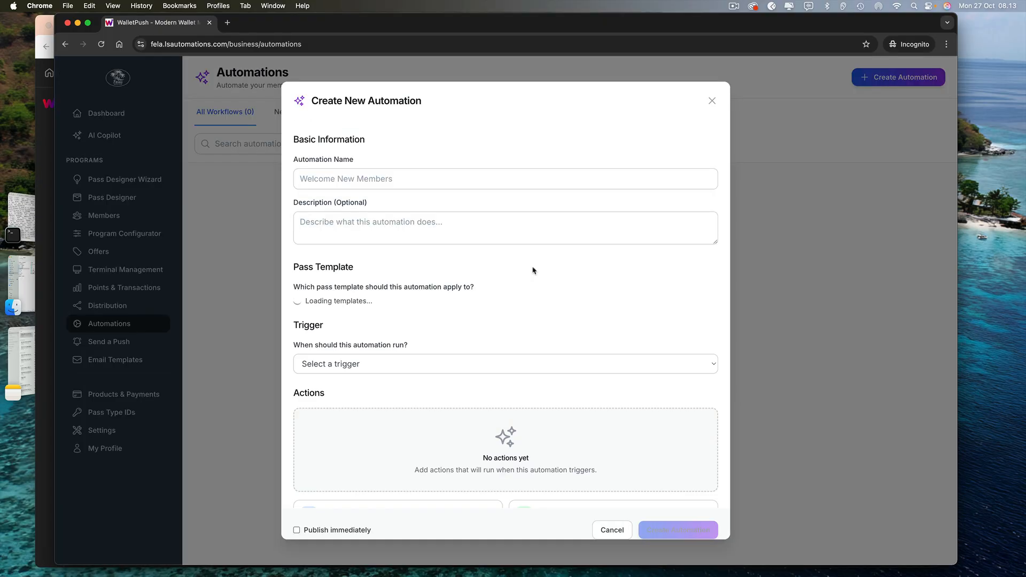
{"action": "left_click", "coordinate": [365, 178]}
{"action": "type", "text": "W"}
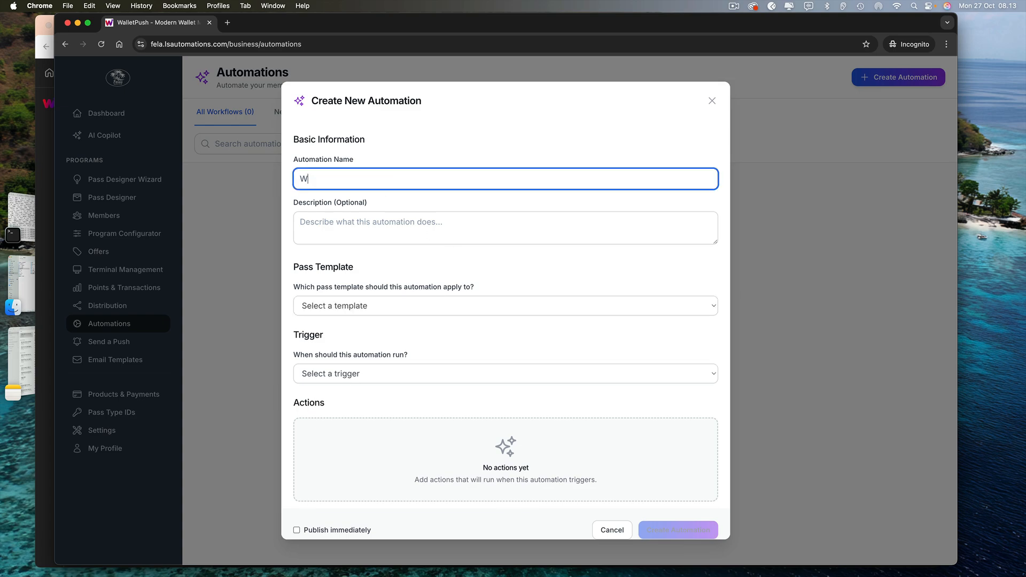
{"action": "type", "text": "e"}
{"action": "key", "text": "BackSpace"}
{"action": "key", "text": "BackSpace"}
{"action": "type", "text": "Welcome "}
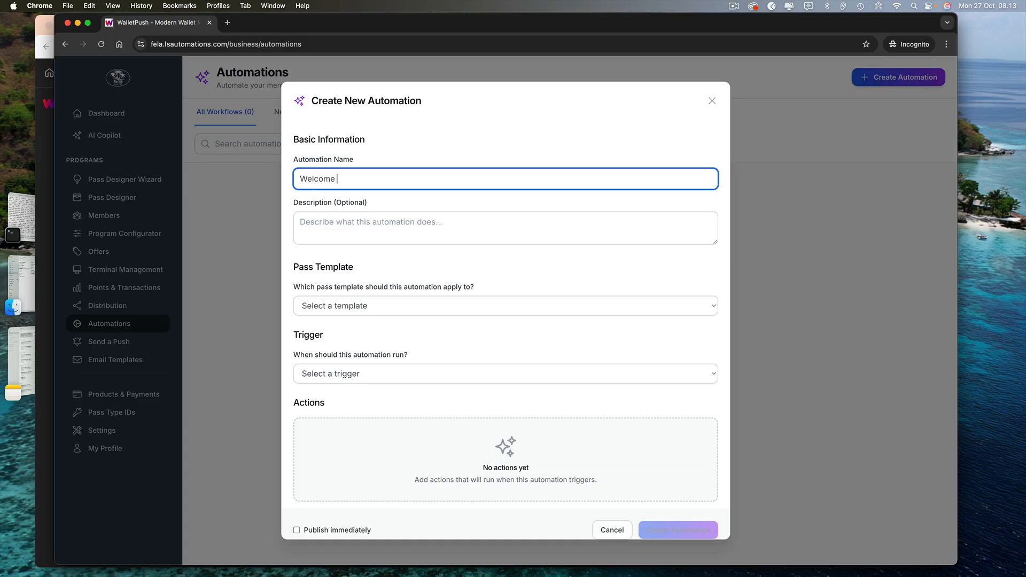
{"action": "type", "text": "New Membe"}
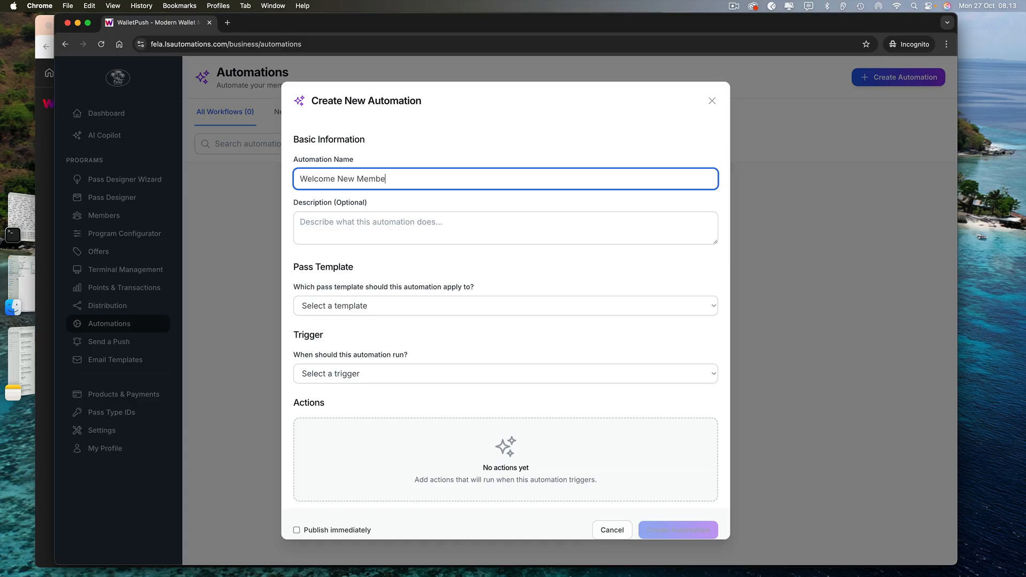
{"action": "type", "text": "rs"}
{"action": "left_click", "coordinate": [358, 224]}
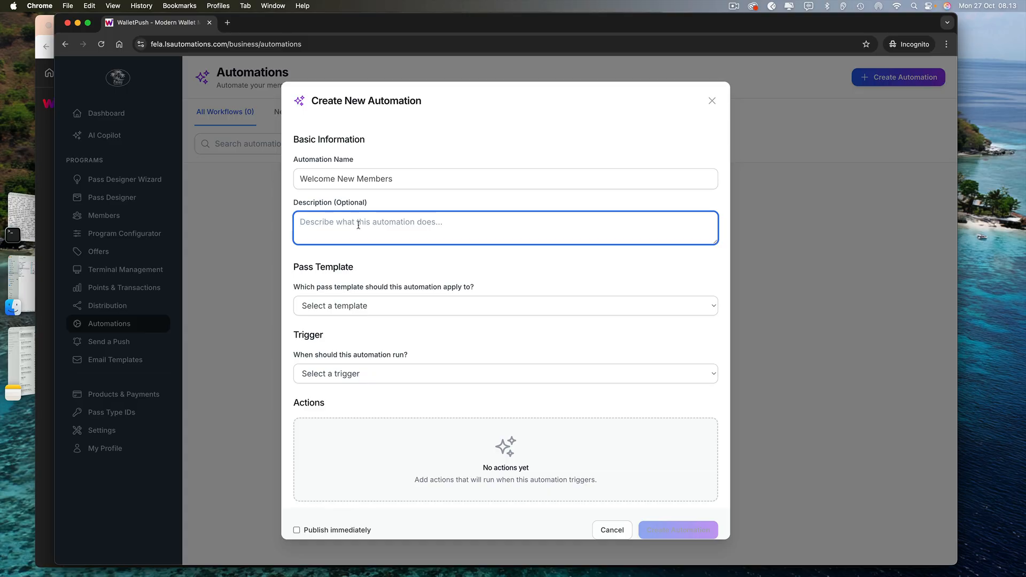
{"action": "type", "text": "This Pu"}
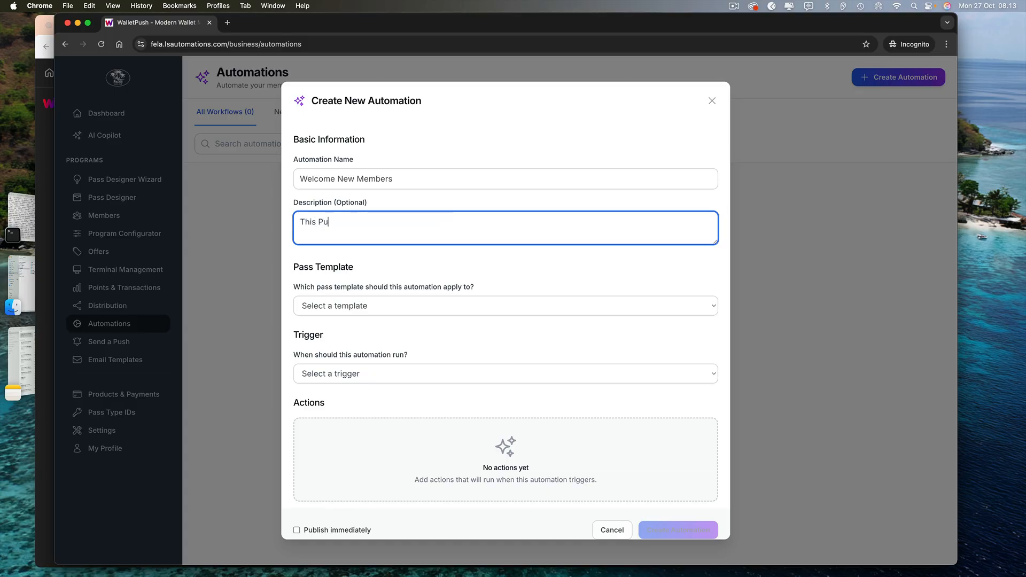
{"action": "type", "text": "sh Will go to eve"}
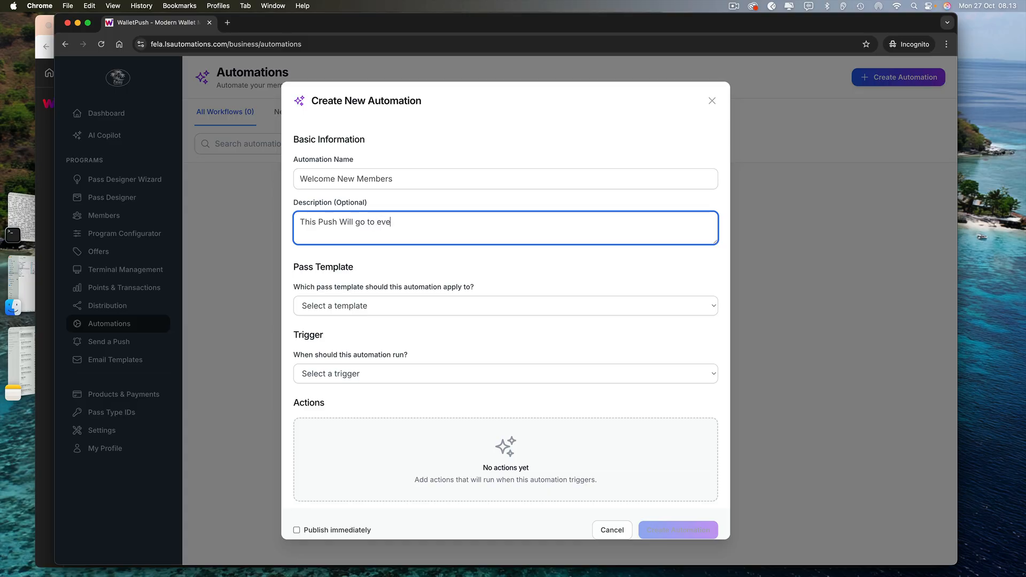
{"action": "type", "text": "ryone who install"}
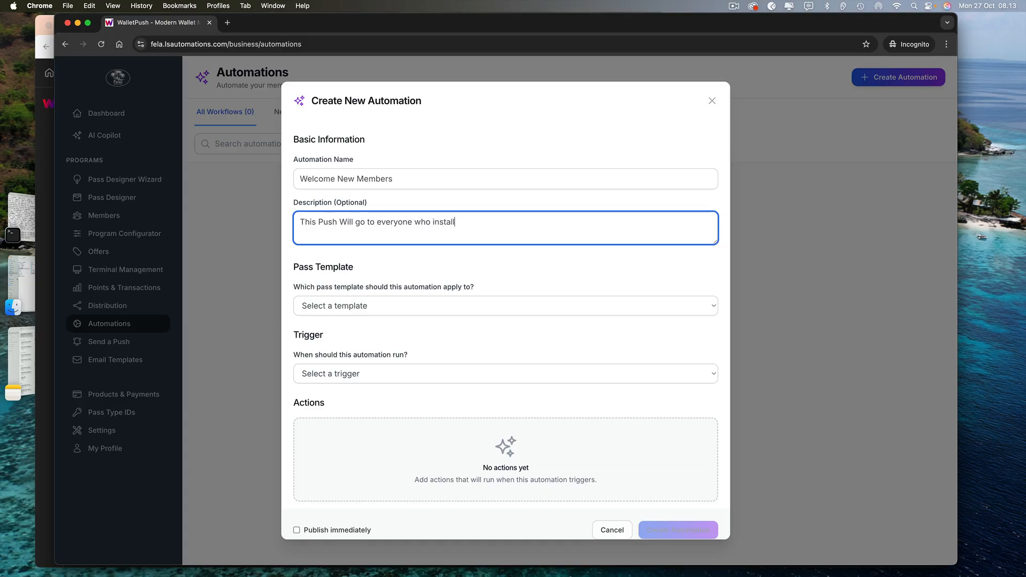
{"action": "type", "text": "s their pass"}
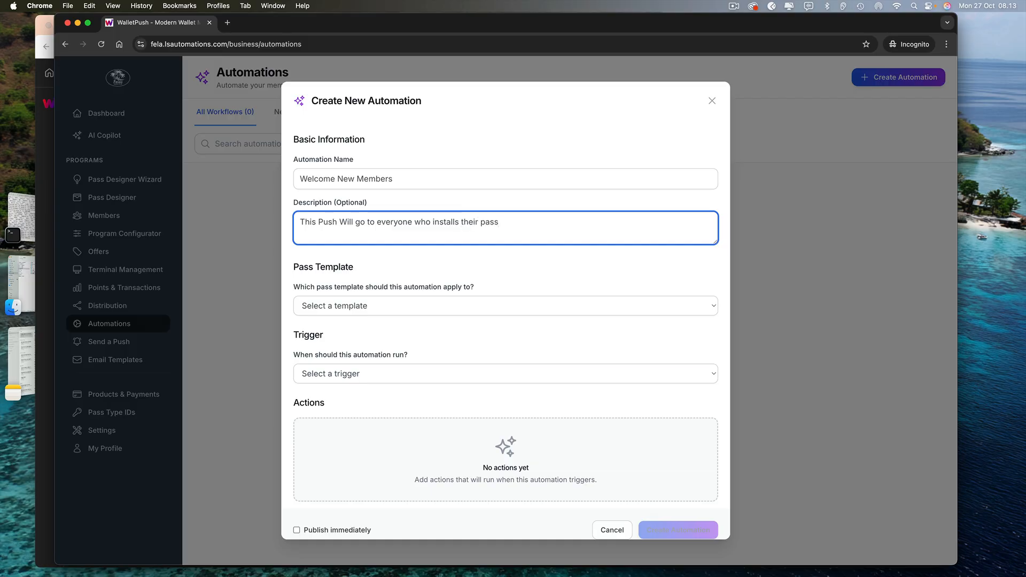
Apply the automation to the Felas Beach Club Rewards - v1 template, triggered on Pass Installed
{"action": "left_click", "coordinate": [320, 303]}
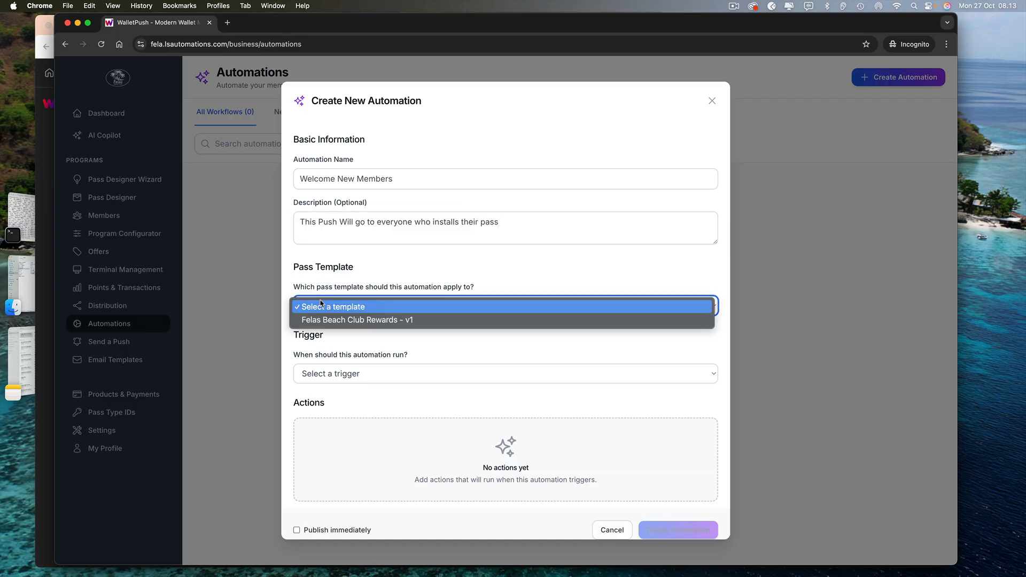
{"action": "left_click", "coordinate": [327, 320]}
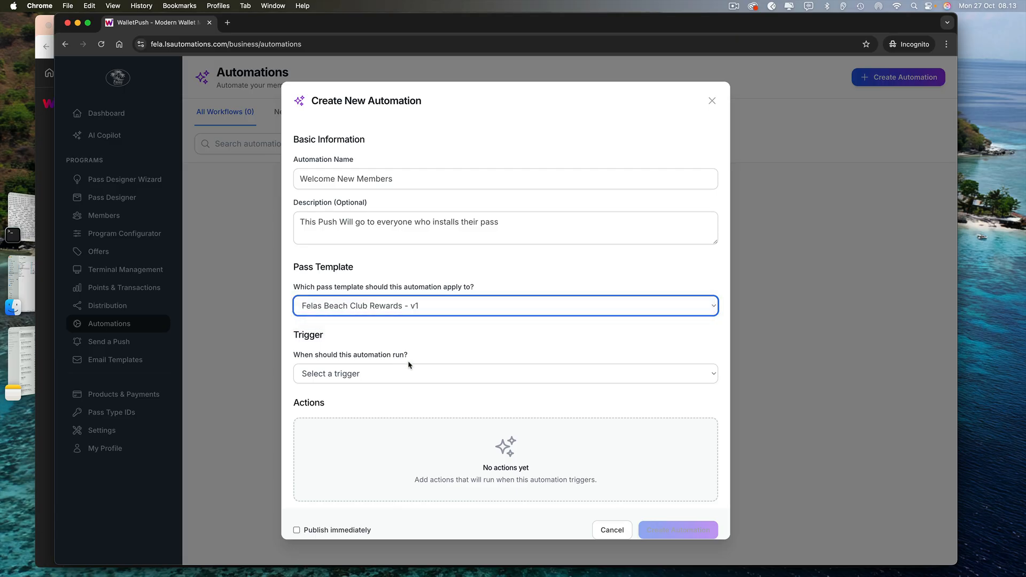
{"action": "left_click", "coordinate": [407, 374]}
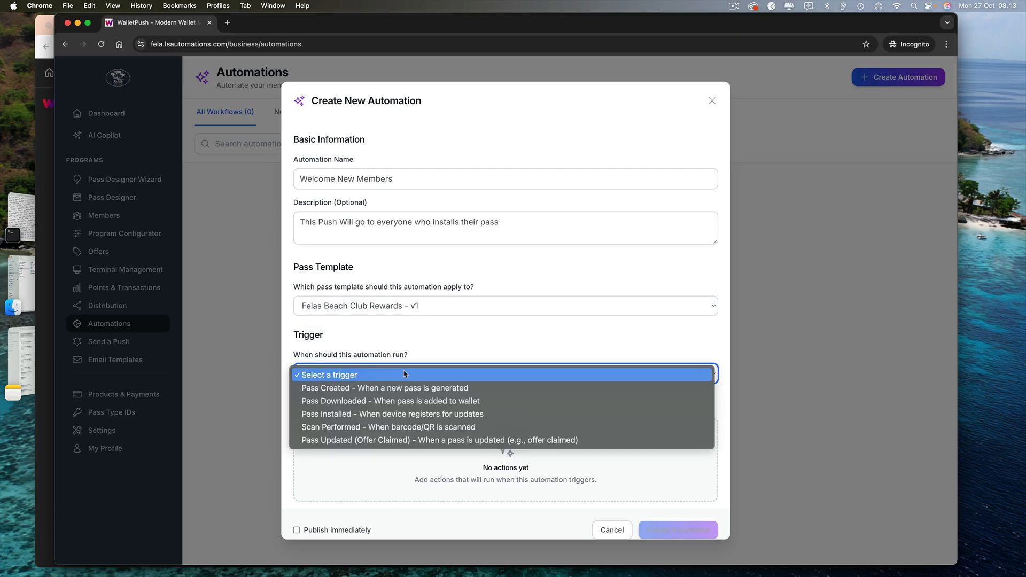
{"action": "left_click", "coordinate": [368, 416]}
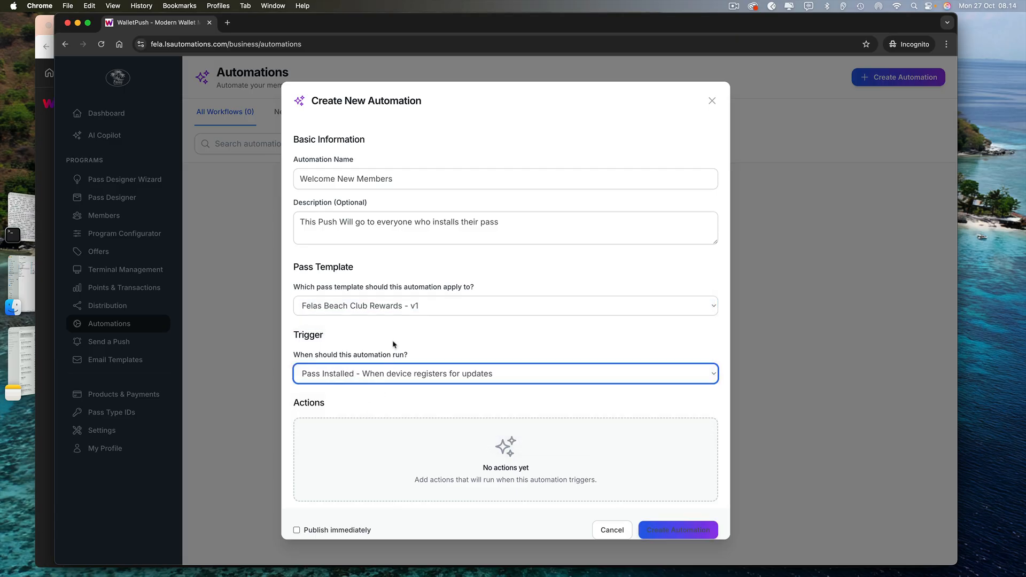
{"action": "scroll", "coordinate": [394, 344], "scroll_direction": "down", "scroll_amount": 3}
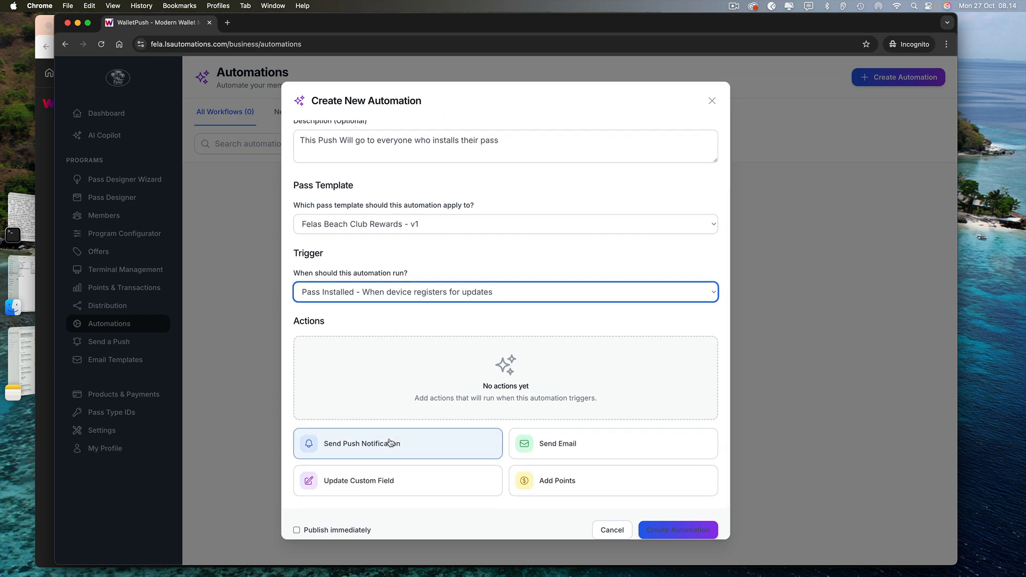
Add a Send Push Notification action that updates the Last message pass field
{"action": "left_click", "coordinate": [393, 381]}
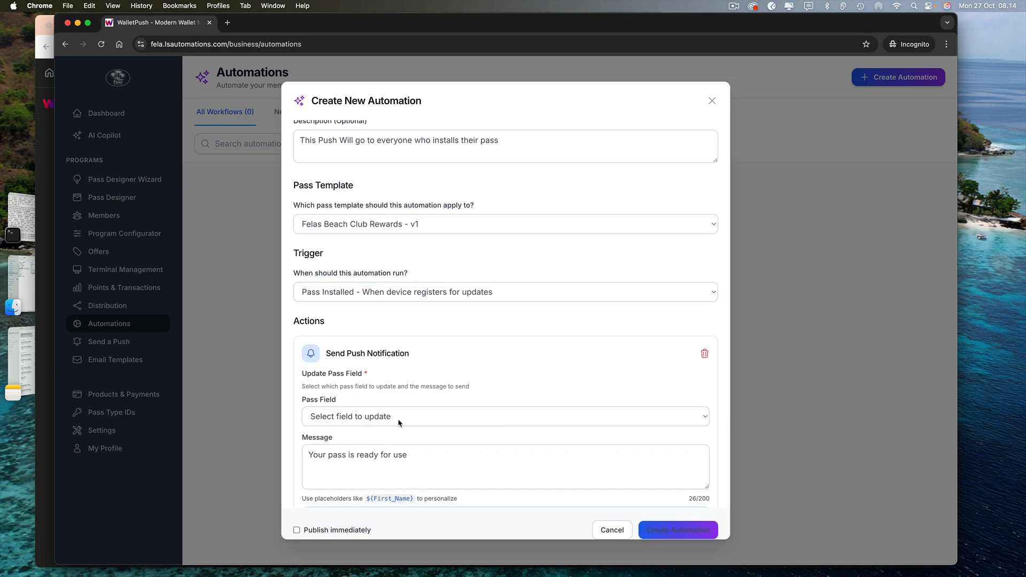
{"action": "left_click", "coordinate": [398, 421]}
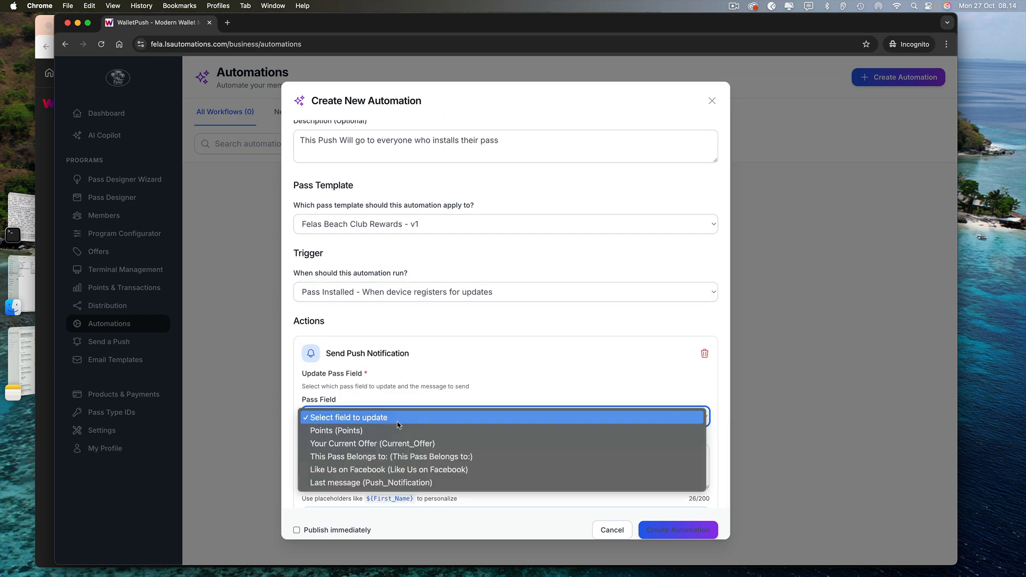
{"action": "left_click", "coordinate": [388, 483]}
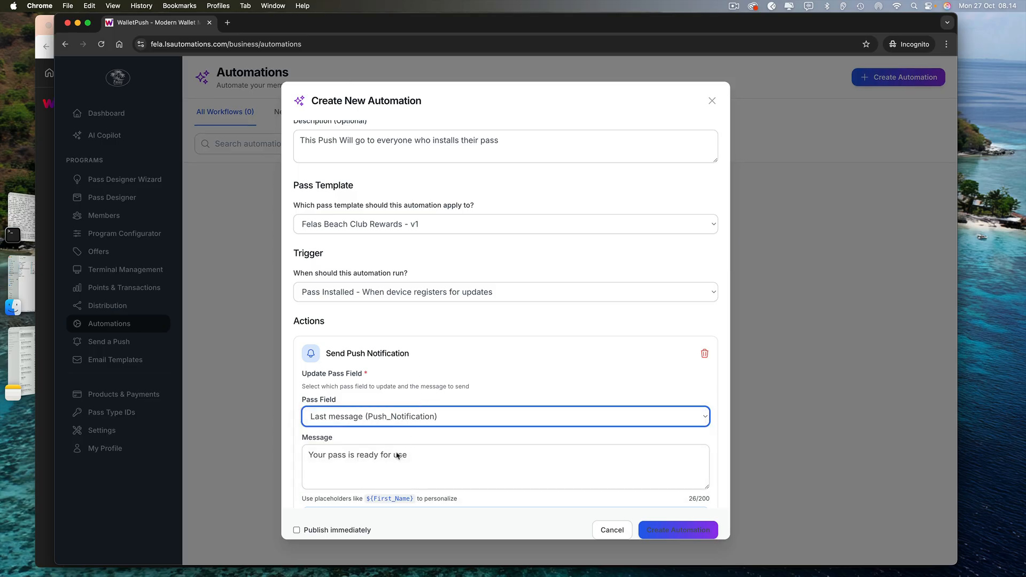
{"action": "scroll", "coordinate": [401, 455], "scroll_direction": "down", "scroll_amount": 5}
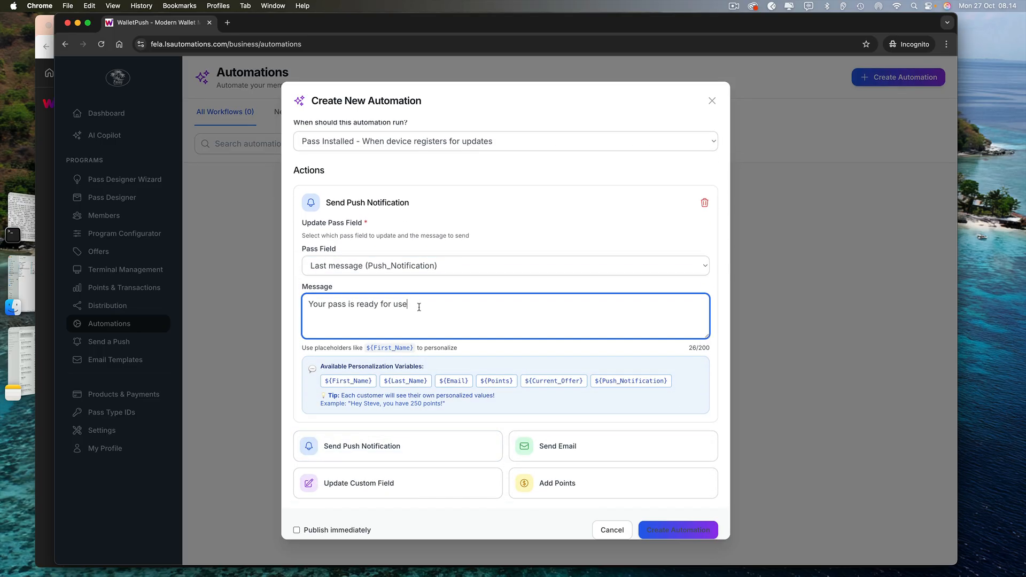
Set the push message to 'Hey ${First_Name}, Welcome to our Exclusive rewards program. Your pass is now ready for use' and create the automation
{"action": "triple_click", "coordinate": [419, 307]}
{"action": "key", "text": "BackSpace"}
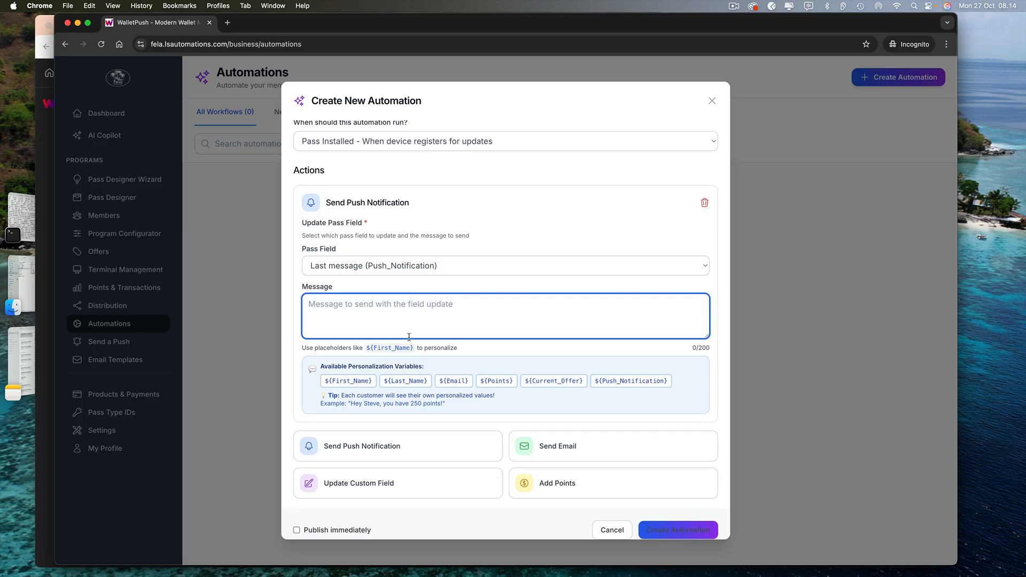
{"action": "type", "text": "hey"}
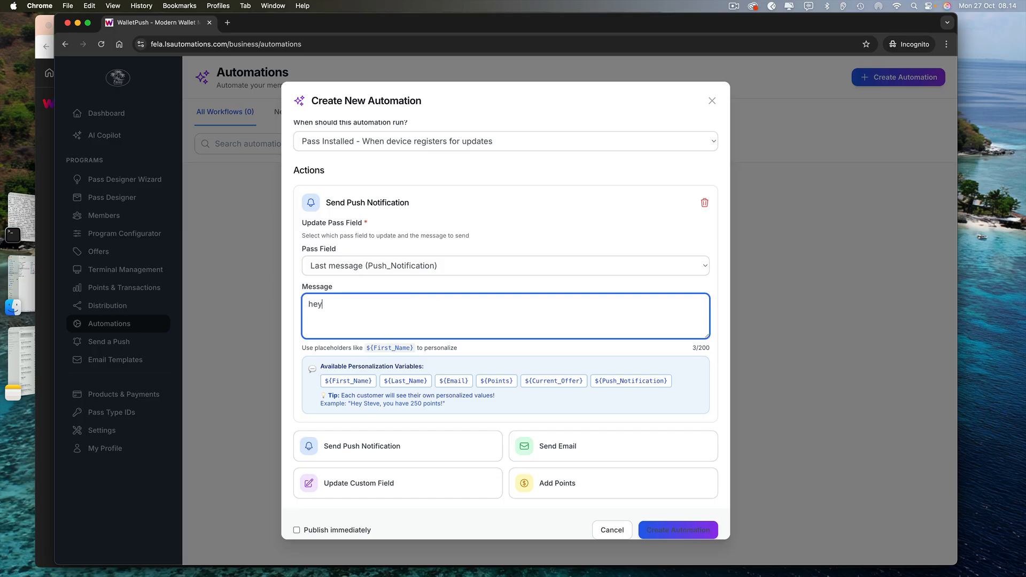
{"action": "key", "text": "BackSpace"}
{"action": "key", "text": "BackSpace"}
{"action": "key", "text": "BackSpace"}
{"action": "key", "text": "BackSpace"}
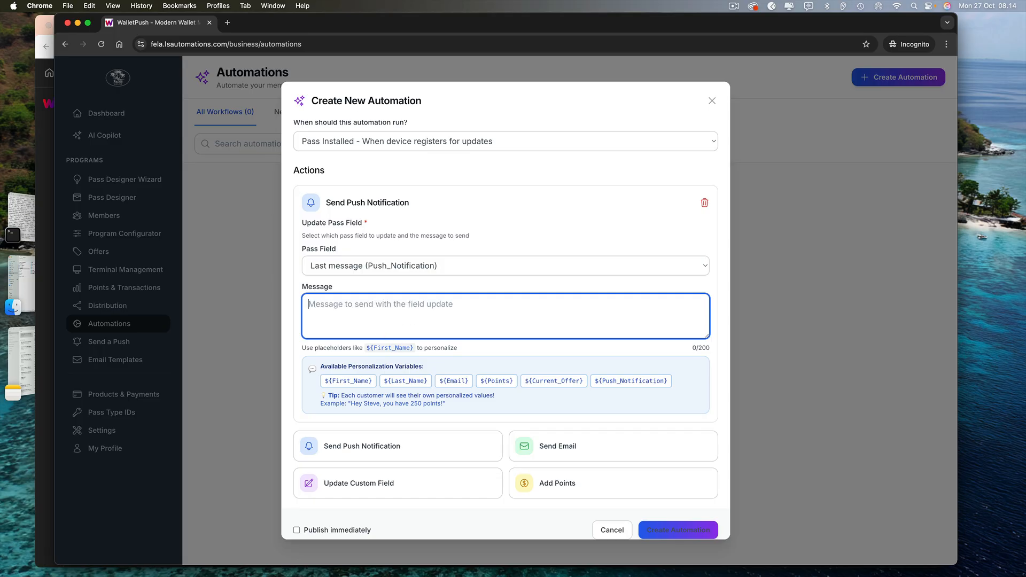
{"action": "type", "text": "Hey"}
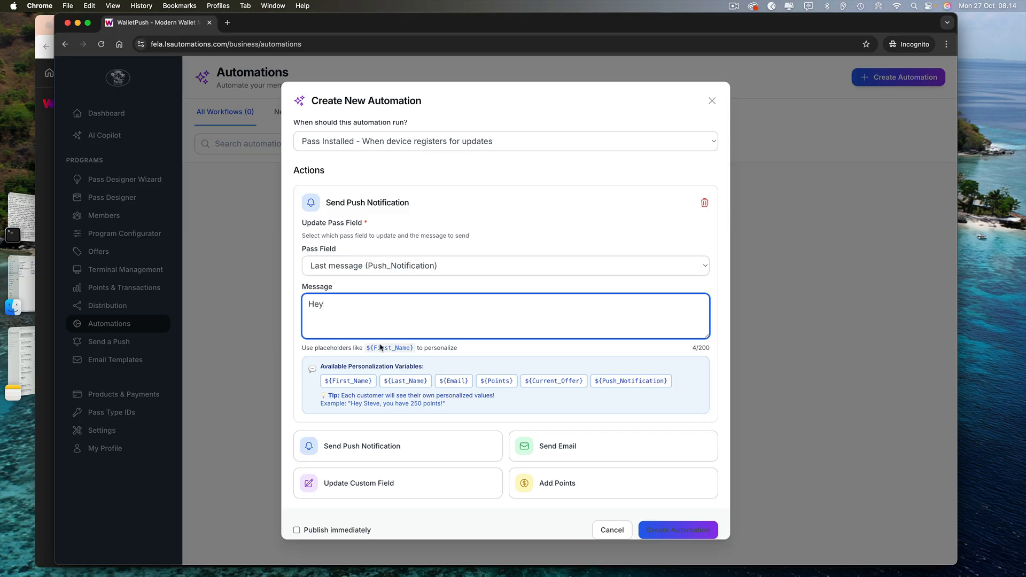
{"action": "left_click", "coordinate": [349, 382]}
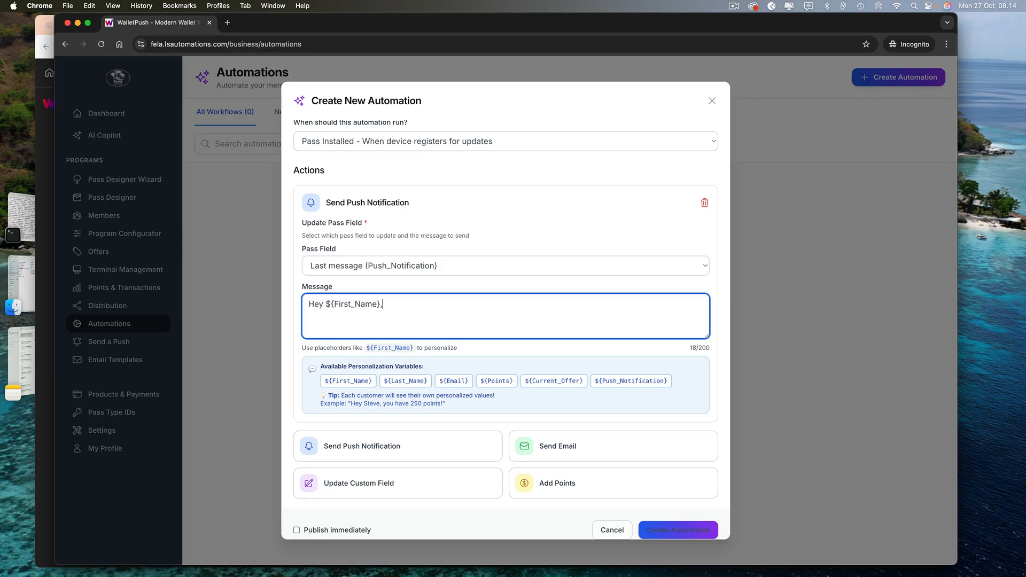
{"action": "type", "text": ", Welcome t"}
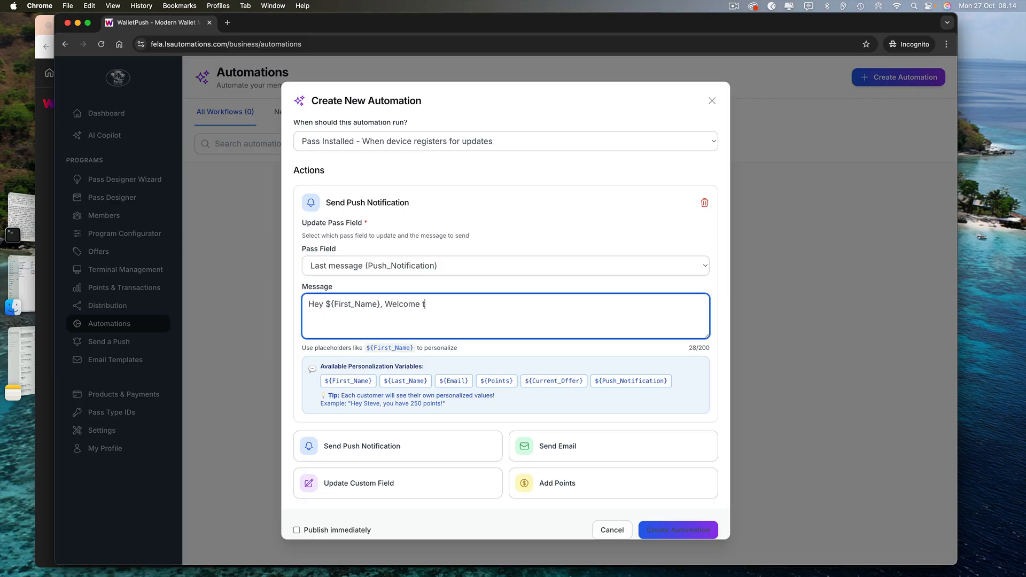
{"action": "type", "text": "o our Exclusi"}
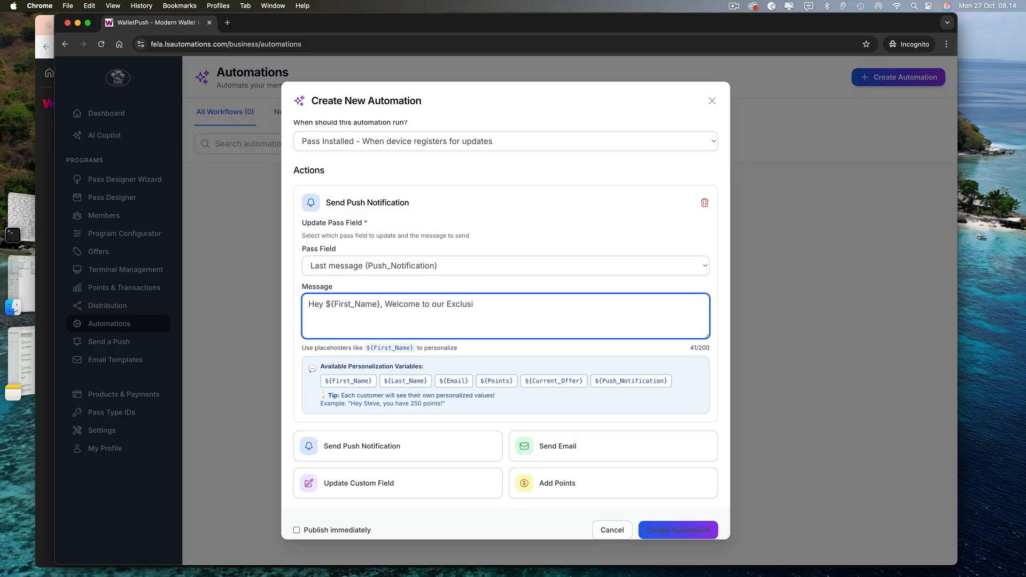
{"action": "type", "text": "ve rewards "}
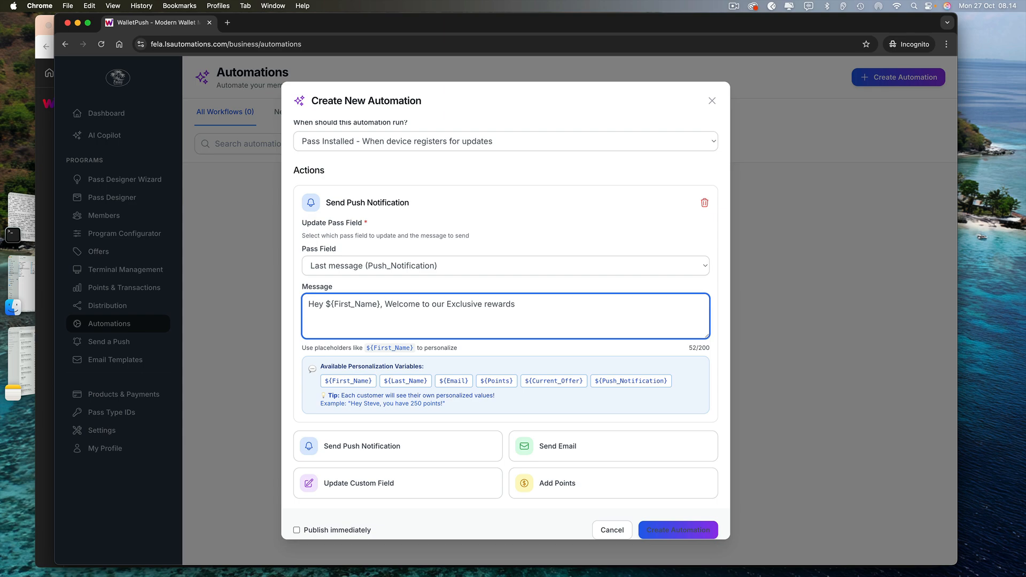
{"action": "type", "text": "progra"}
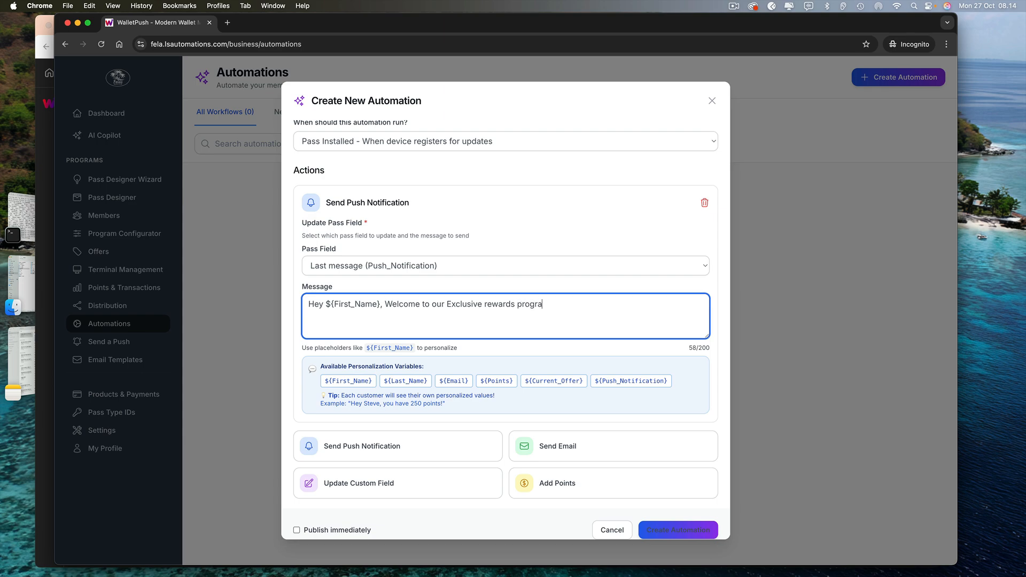
{"action": "type", "text": "m. Your pass is no"}
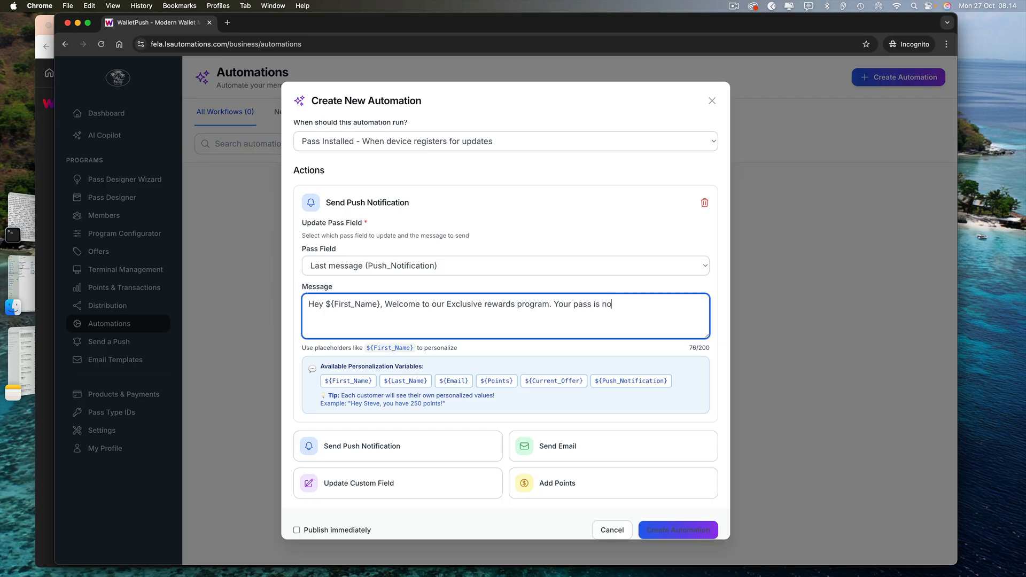
{"action": "type", "text": "w ready for use"}
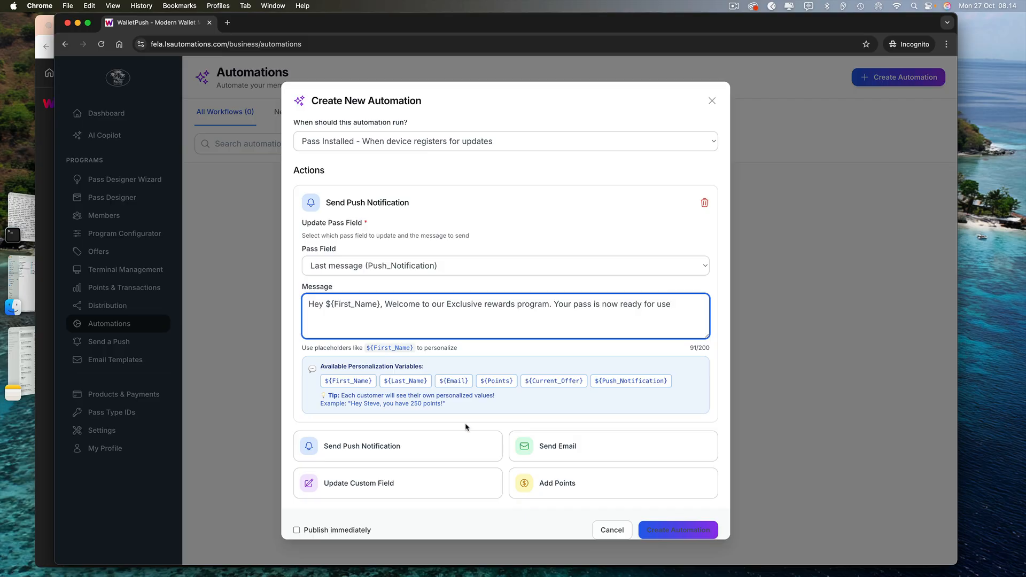
{"action": "scroll", "coordinate": [465, 426], "scroll_direction": "down", "scroll_amount": 1}
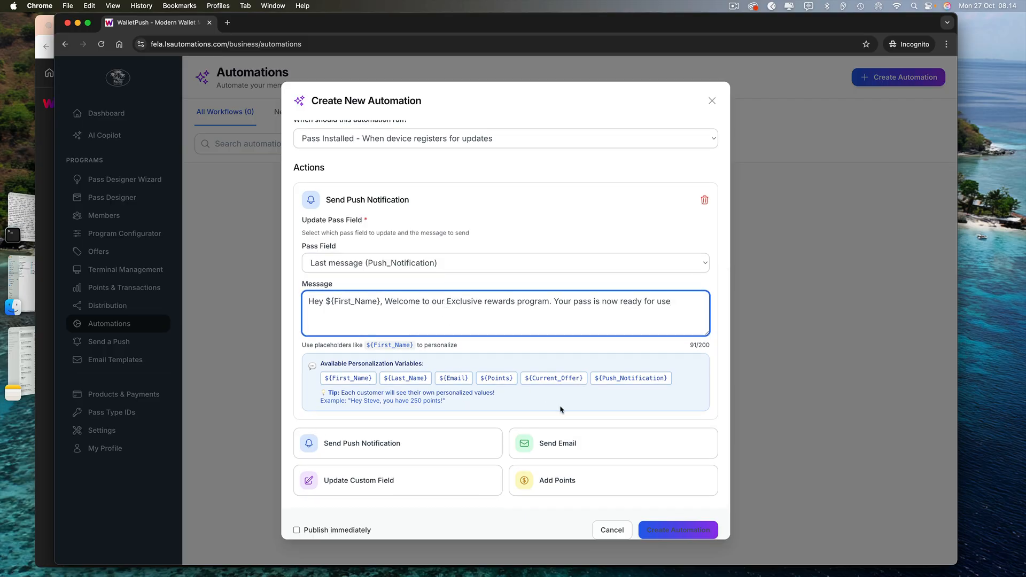
{"action": "left_click", "coordinate": [662, 532]}
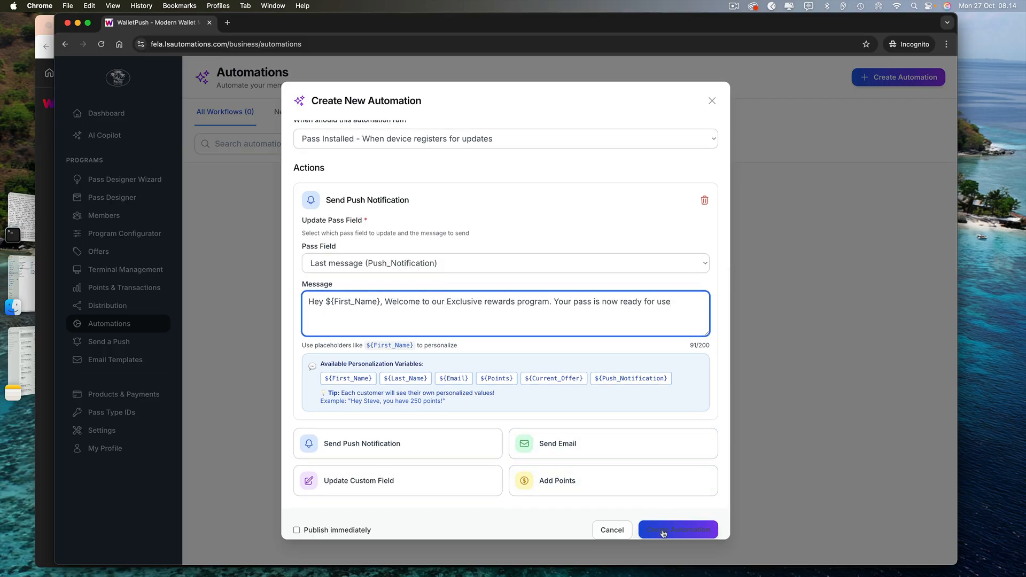
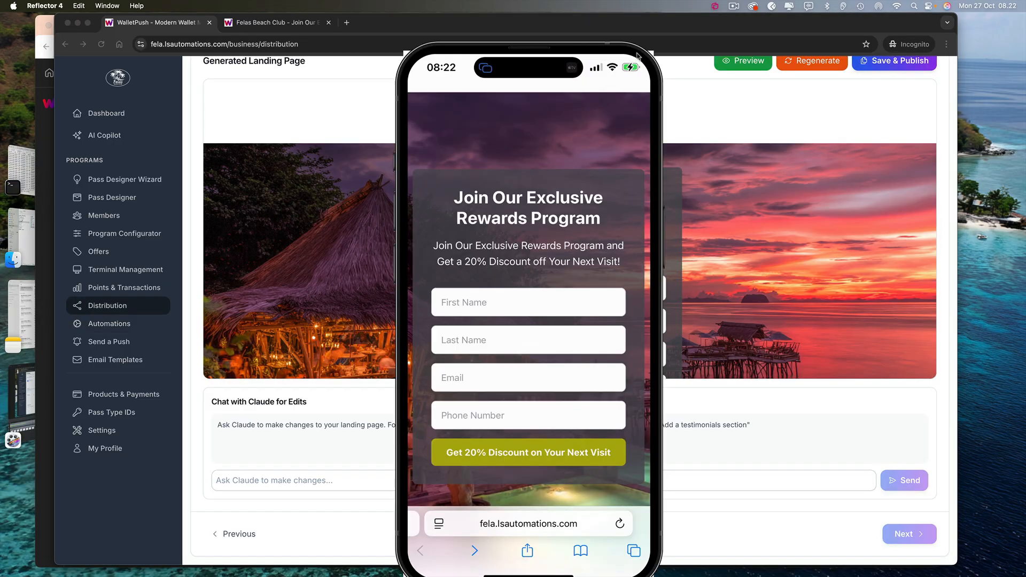
Shrink and reposition the mirrored iPhone view, then bring up the Felas rewards signup form
{"action": "left_click_drag", "start_coordinate": [639, 57], "coordinate": [618, 112]}
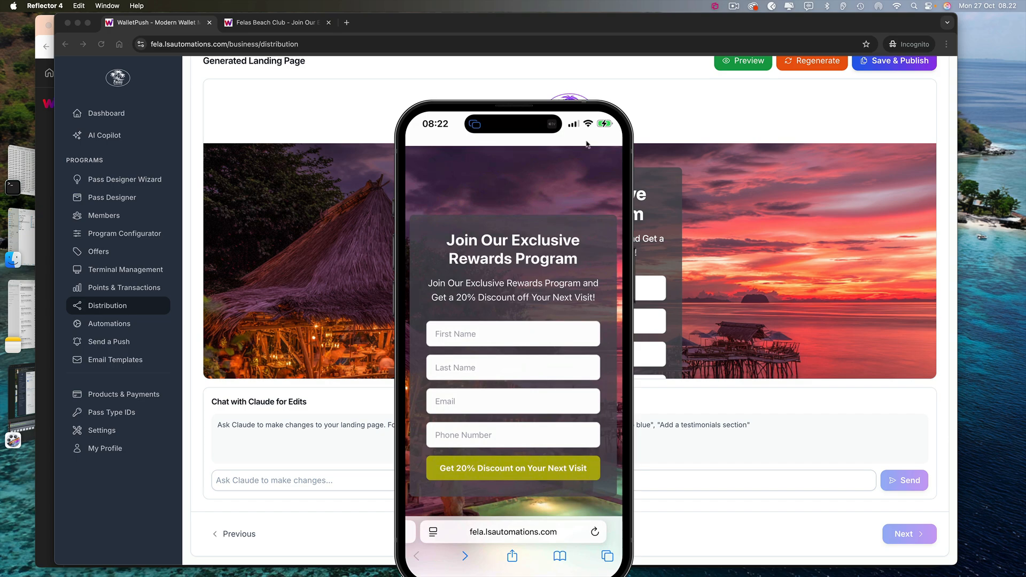
{"action": "left_click_drag", "start_coordinate": [588, 143], "coordinate": [636, 81]}
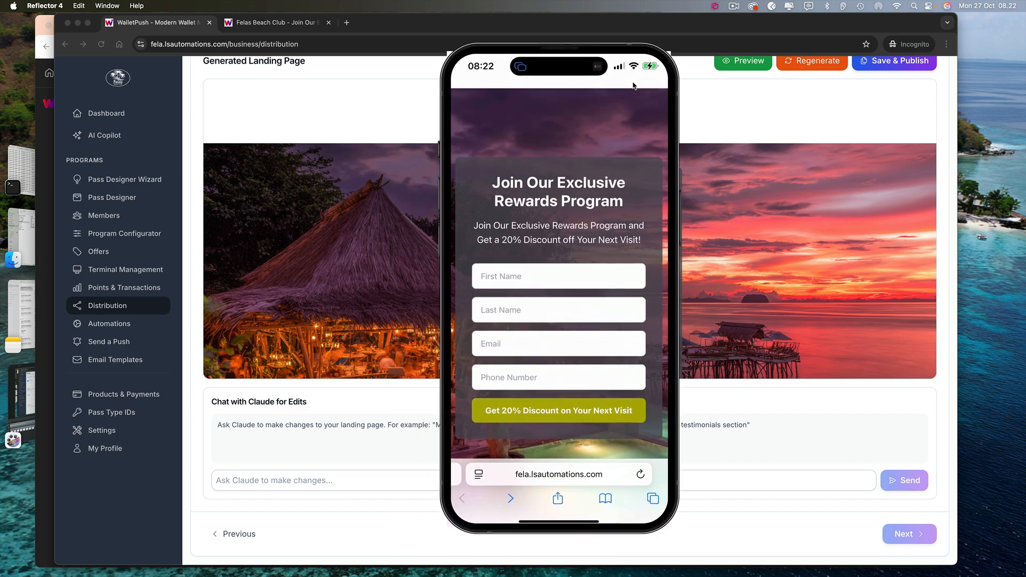
{"action": "left_click", "coordinate": [534, 465]}
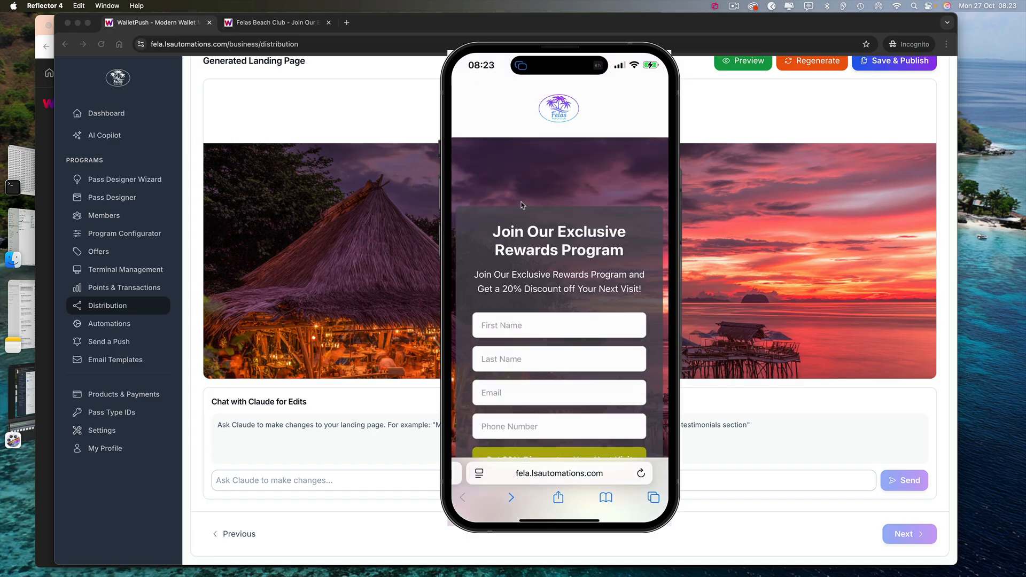
{"action": "scroll", "coordinate": [523, 205], "scroll_direction": "down", "scroll_amount": 2}
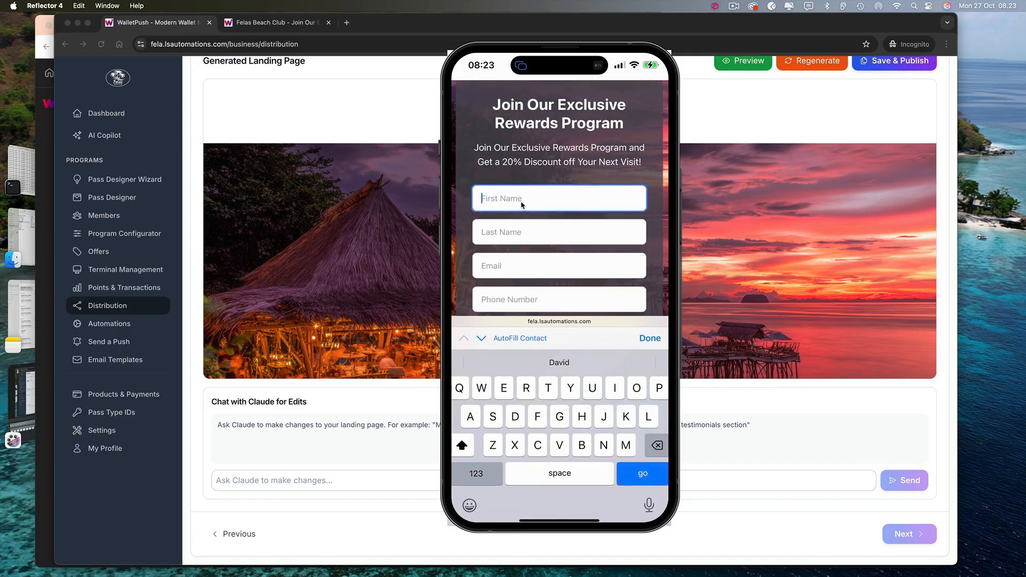
Enter the test member's first name, last name and e-mail address, correcting typos along the way
{"action": "type", "text": "Thea"}
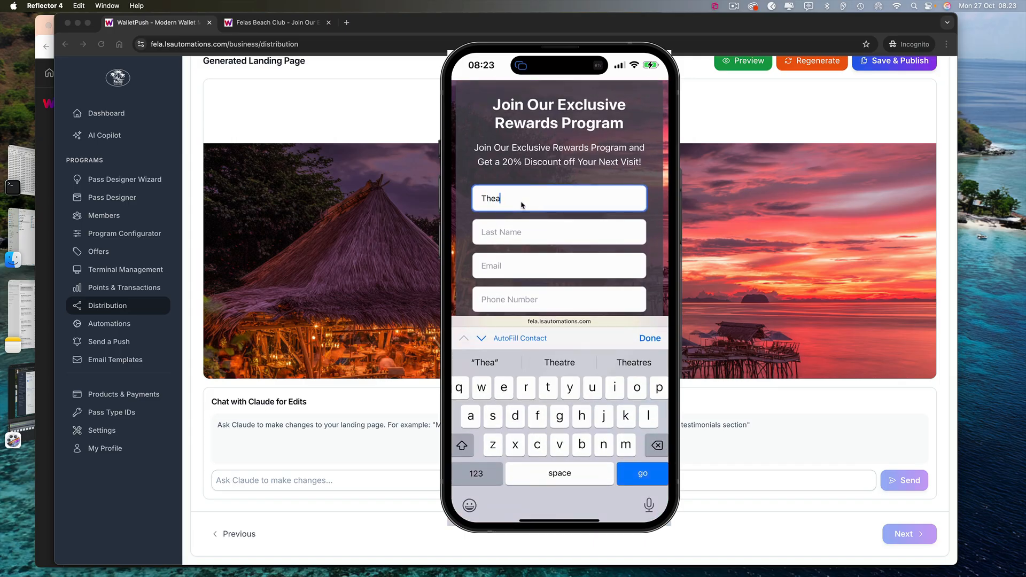
{"action": "key", "text": "Tab"}
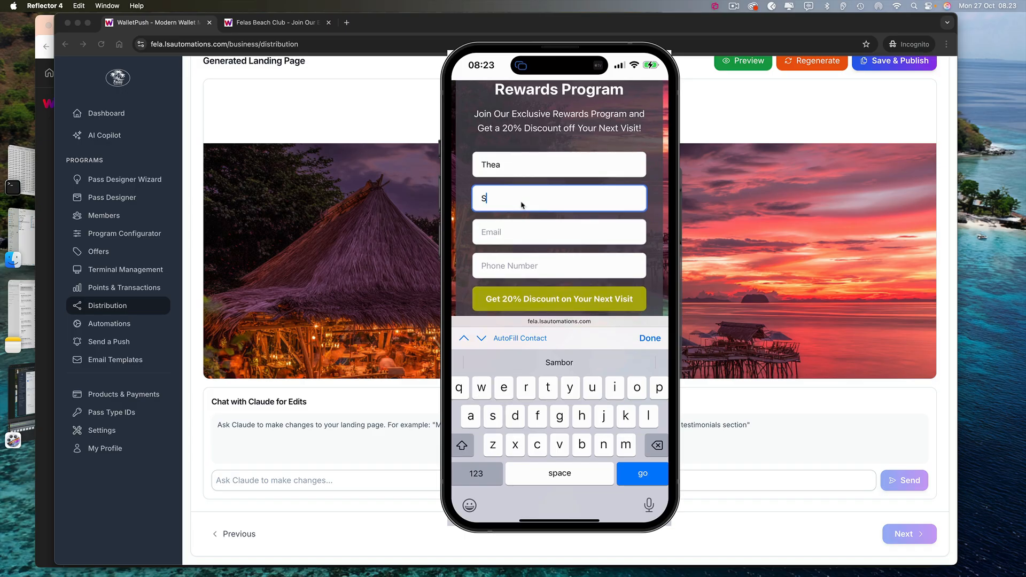
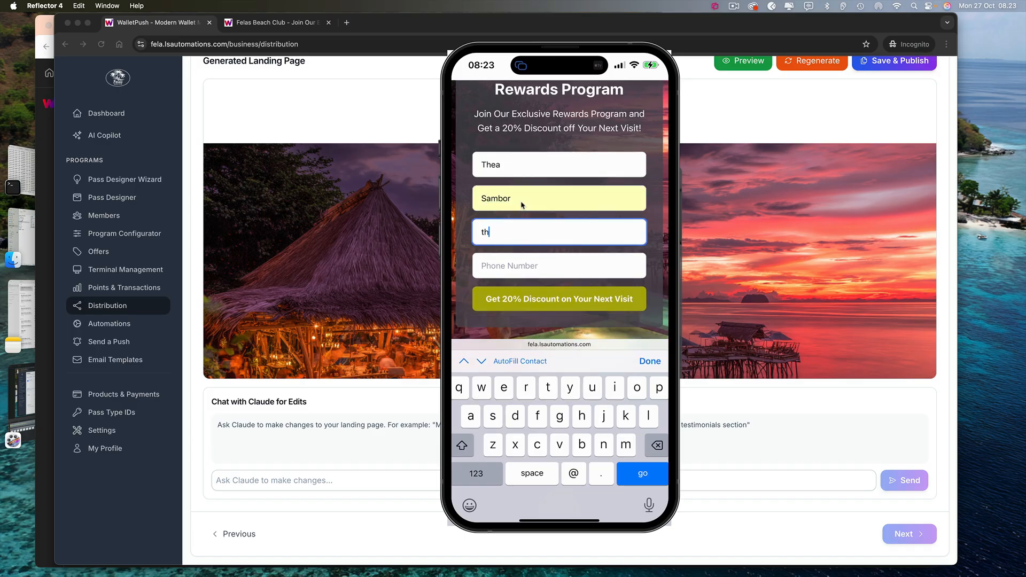
{"action": "key", "text": "Tab"}
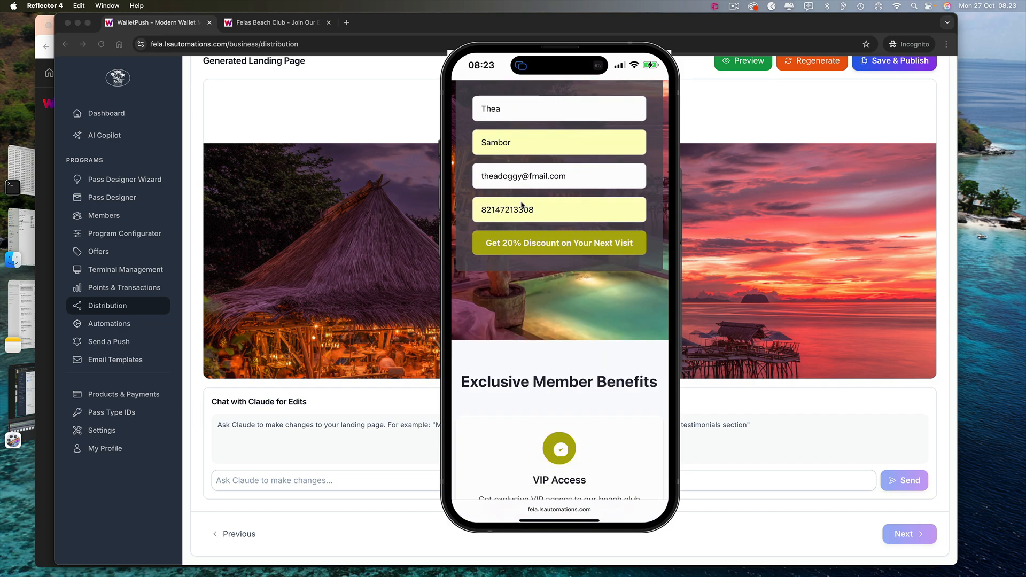
Enter the test member's phone number, create and confirm a password, and submit the signup form
{"action": "scroll", "coordinate": [522, 205], "scroll_direction": "up", "scroll_amount": 3}
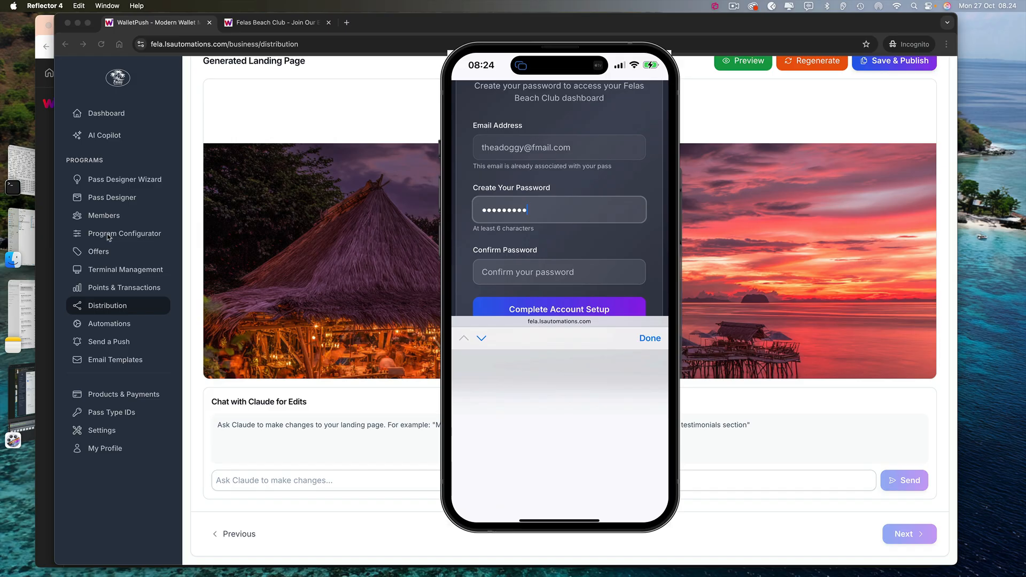
{"action": "type", "text": "••••"}
{"action": "key", "text": "Tab"}
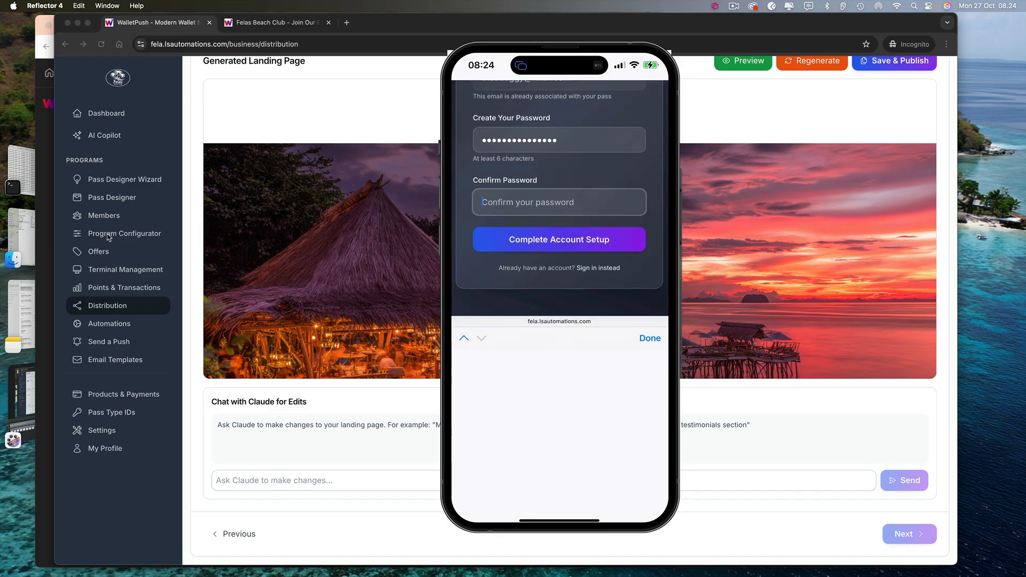
{"action": "type", "text": "••••"}
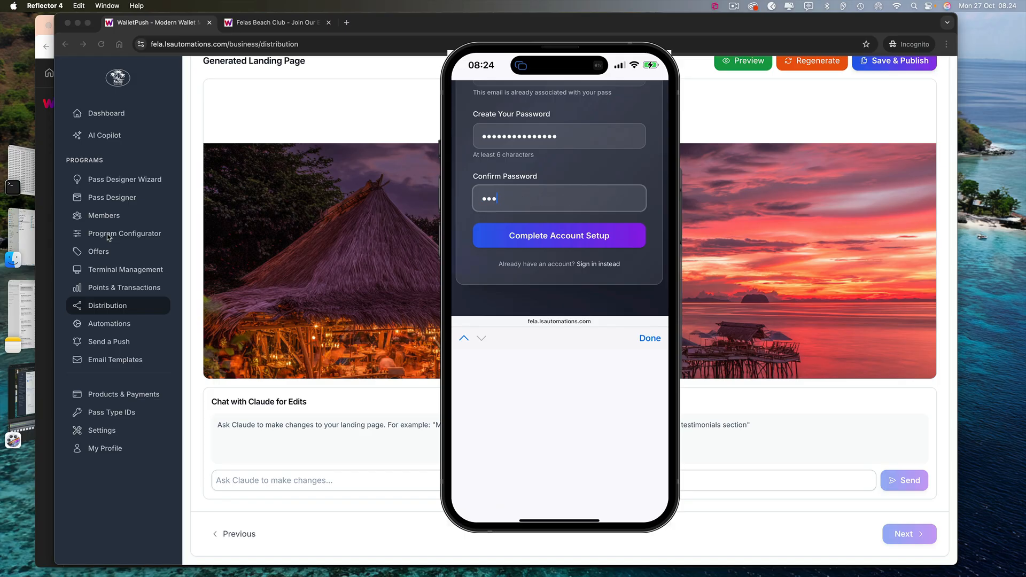
{"action": "type", "text": "•••••••••••"}
{"action": "scroll", "coordinate": [560, 198], "scroll_direction": "up", "scroll_amount": 1}
{"action": "key", "text": "Return"}
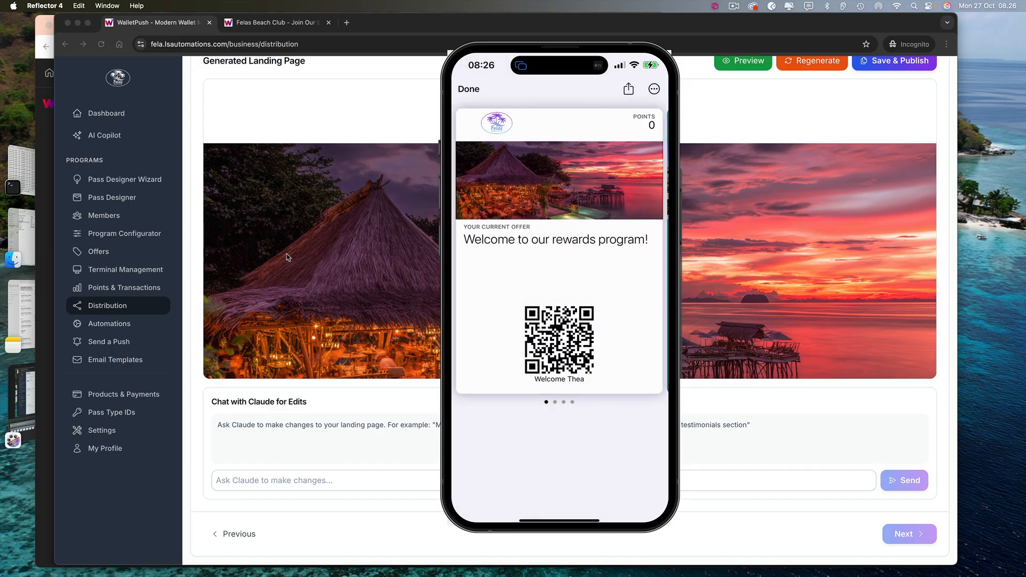
Open the Welcome New Members automation, scroll through its Pass Installed trigger and welcome push, then close it
{"action": "left_click", "coordinate": [109, 325]}
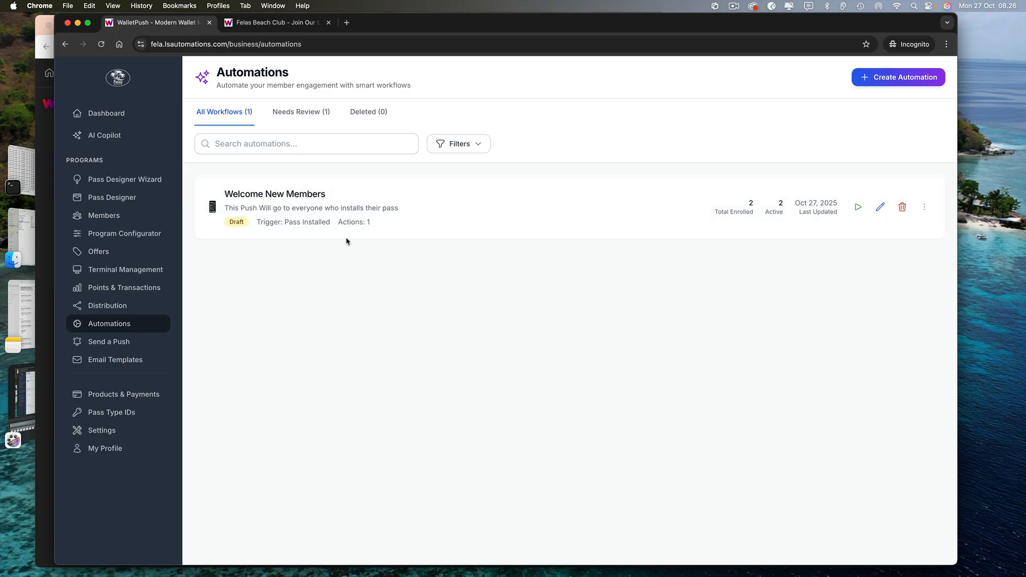
{"action": "left_click", "coordinate": [881, 208]}
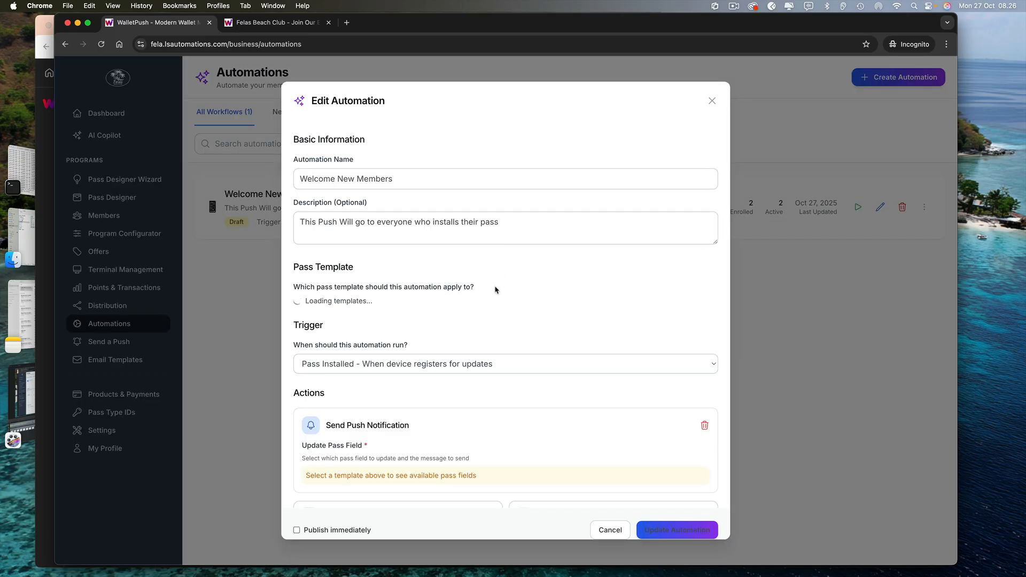
{"action": "scroll", "coordinate": [492, 307], "scroll_direction": "down", "scroll_amount": 3}
{"action": "scroll", "coordinate": [471, 310], "scroll_direction": "down", "scroll_amount": 1}
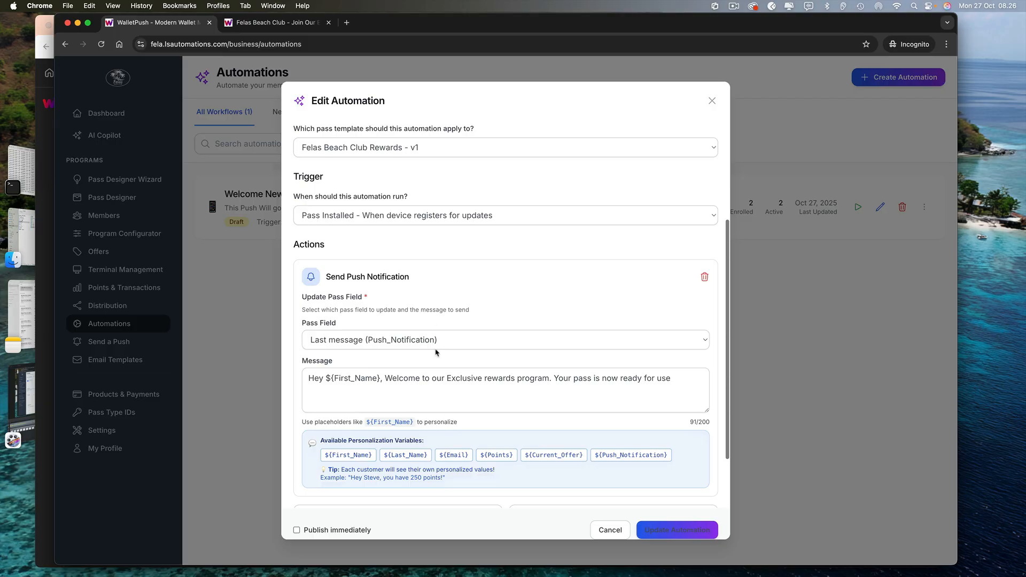
{"action": "scroll", "coordinate": [430, 342], "scroll_direction": "down", "scroll_amount": 2}
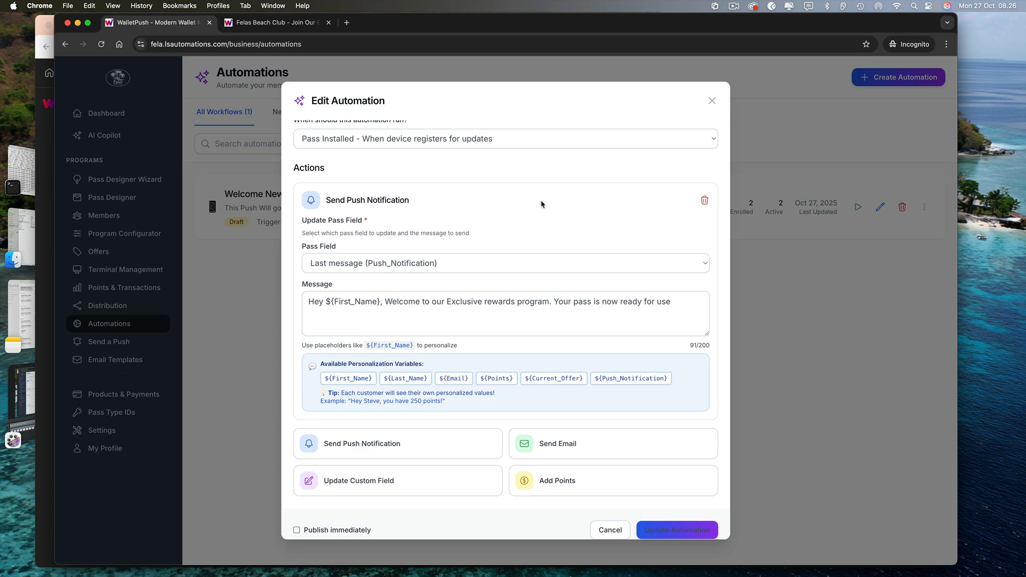
{"action": "scroll", "coordinate": [542, 202], "scroll_direction": "up", "scroll_amount": 1}
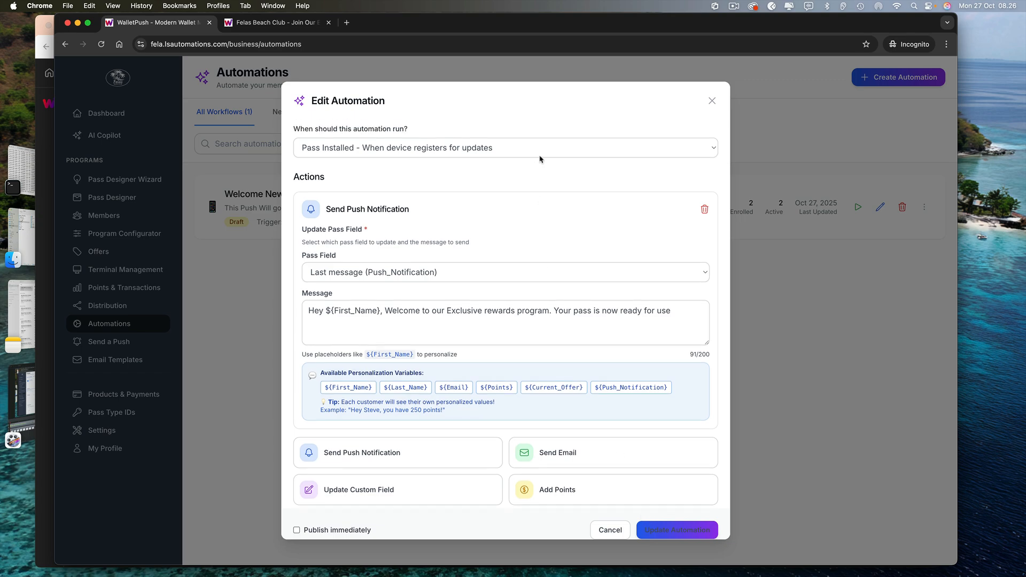
{"action": "left_click", "coordinate": [648, 489]}
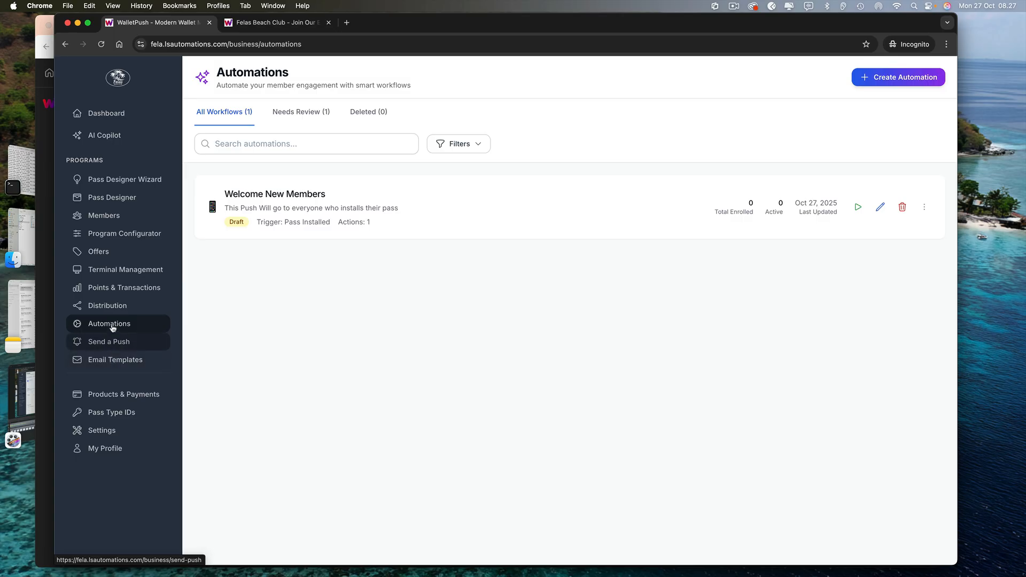
Start a Pass Delivery email template named 'New member Send pass by email', then discard it
{"action": "left_click", "coordinate": [113, 365]}
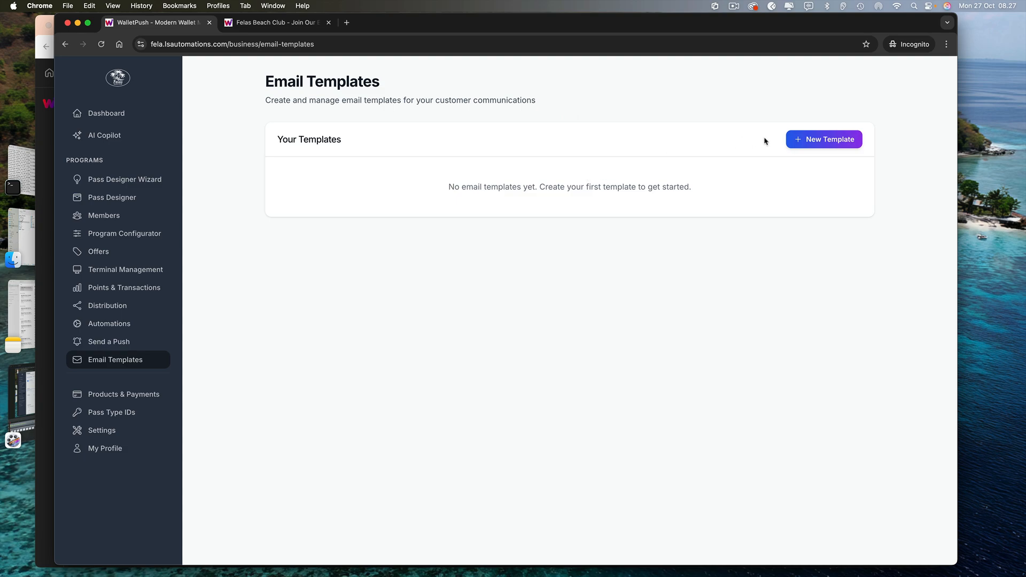
{"action": "left_click", "coordinate": [810, 140]}
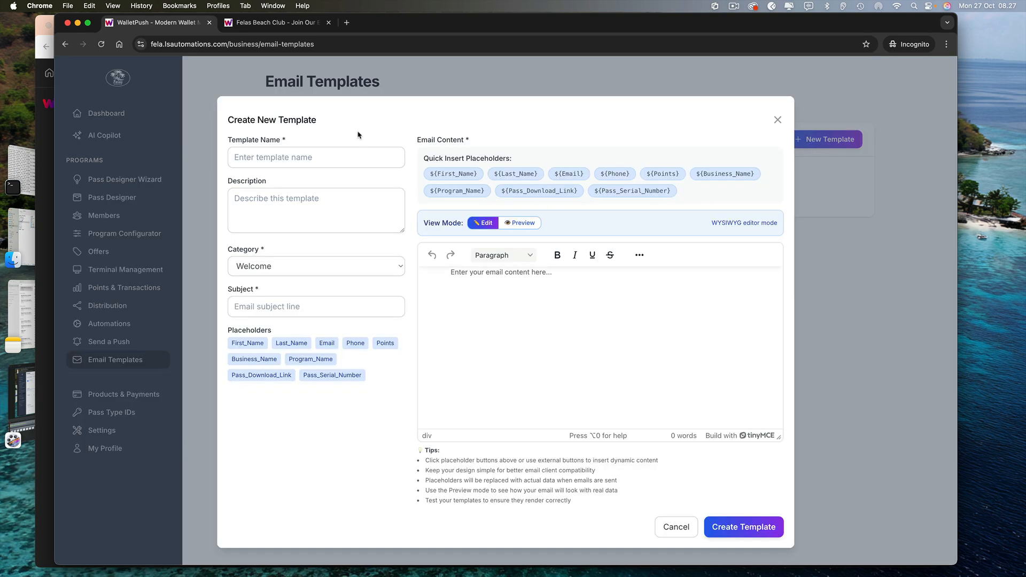
{"action": "left_click", "coordinate": [306, 266]}
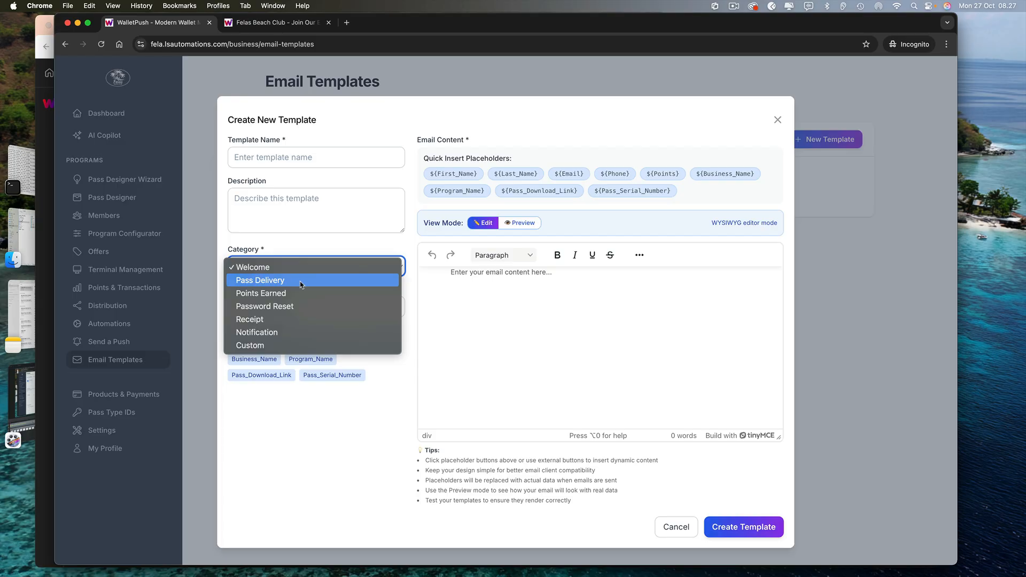
{"action": "left_click", "coordinate": [299, 280]}
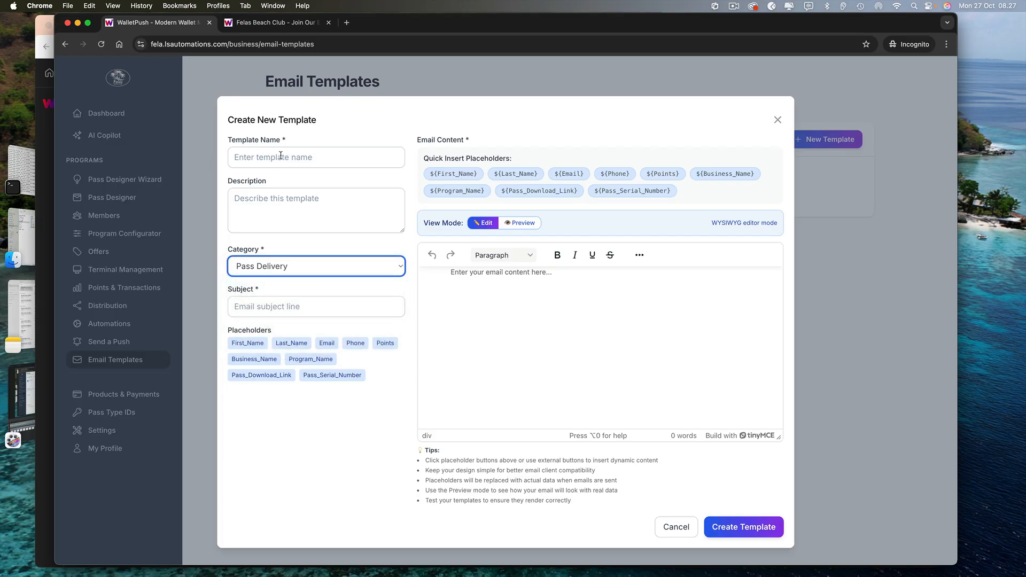
{"action": "left_click", "coordinate": [280, 155]}
{"action": "type", "text": "New "}
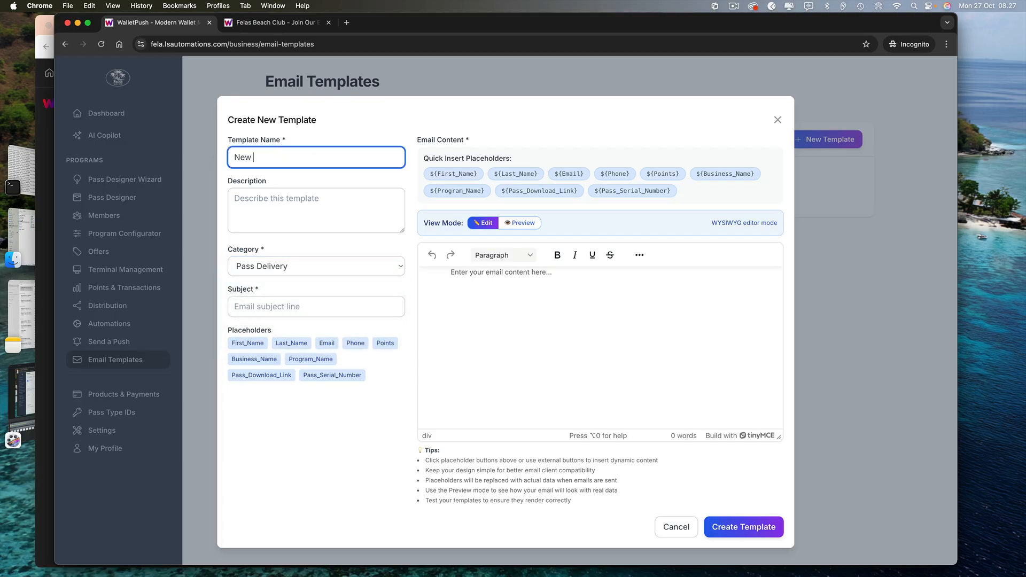
{"action": "type", "text": "member Send pass by "}
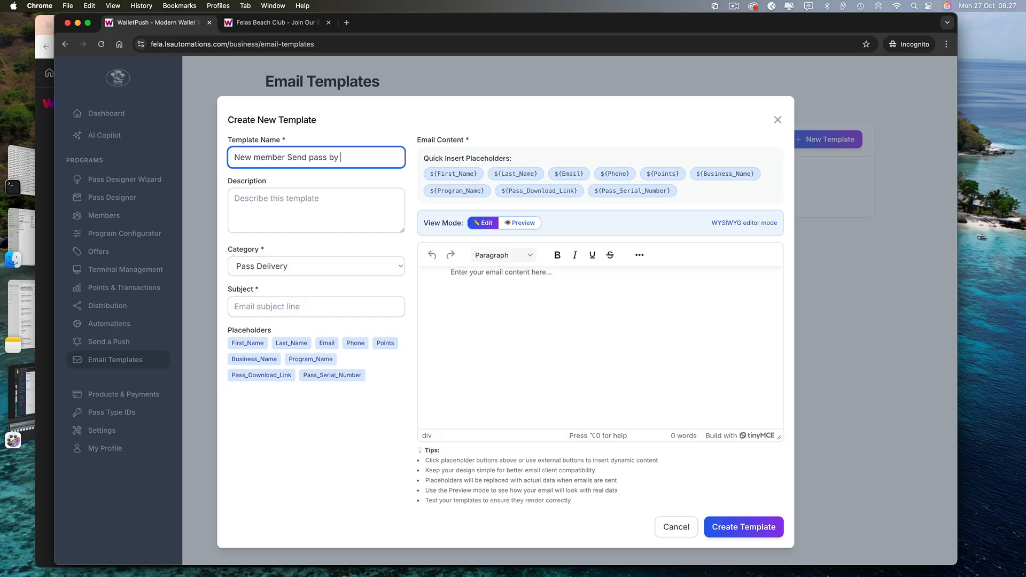
{"action": "type", "text": "email"}
{"action": "left_click", "coordinate": [778, 120]}
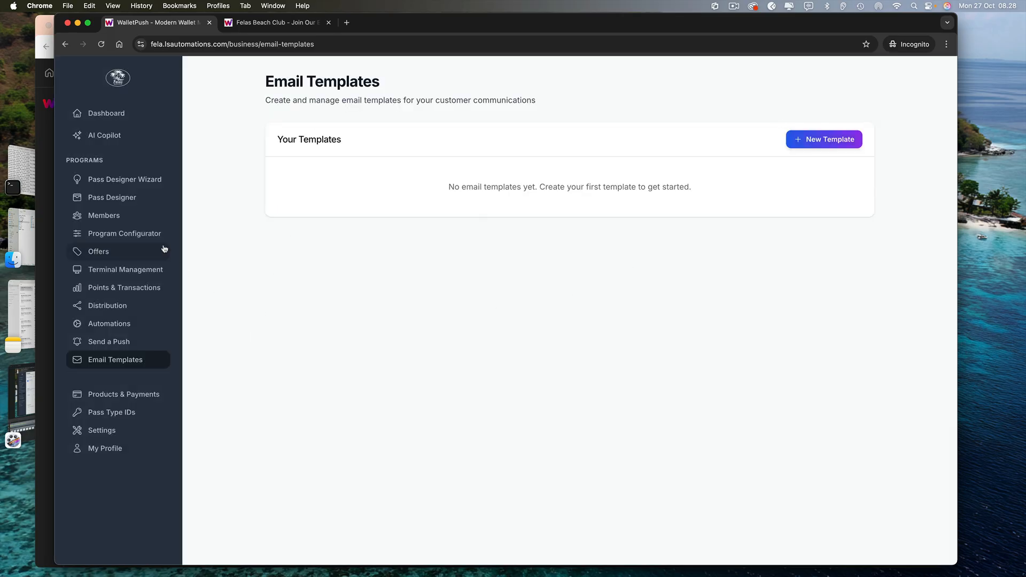